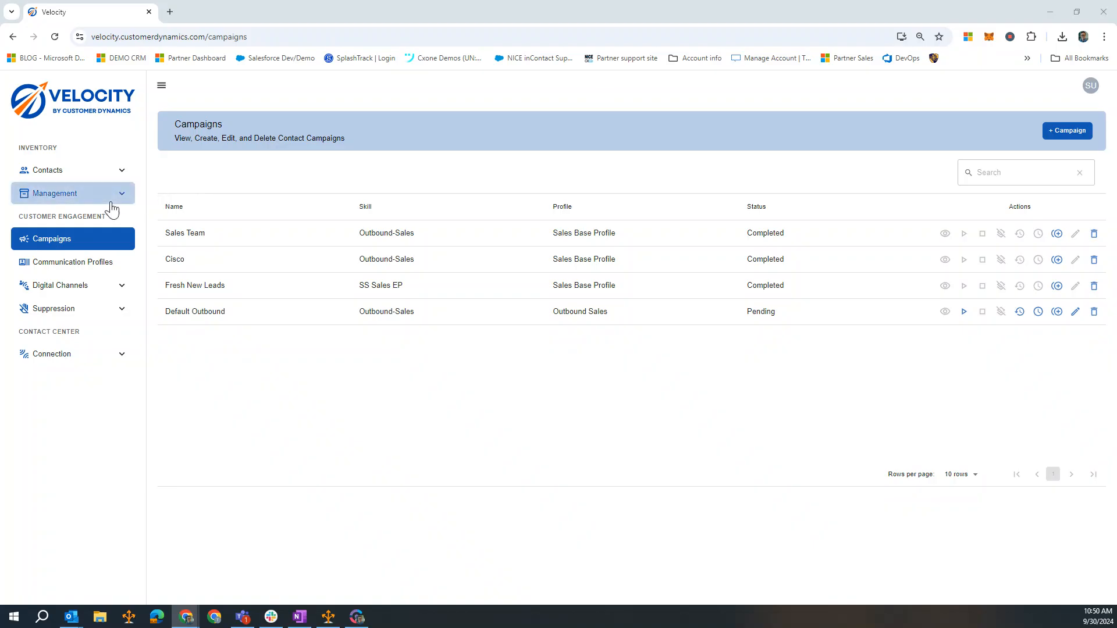
Step: Open a contact from the Contact Inventory, review its custom fields and unfiltered activity log, and return to the inventory
{"action": "left_click", "coordinate": [76, 174]}
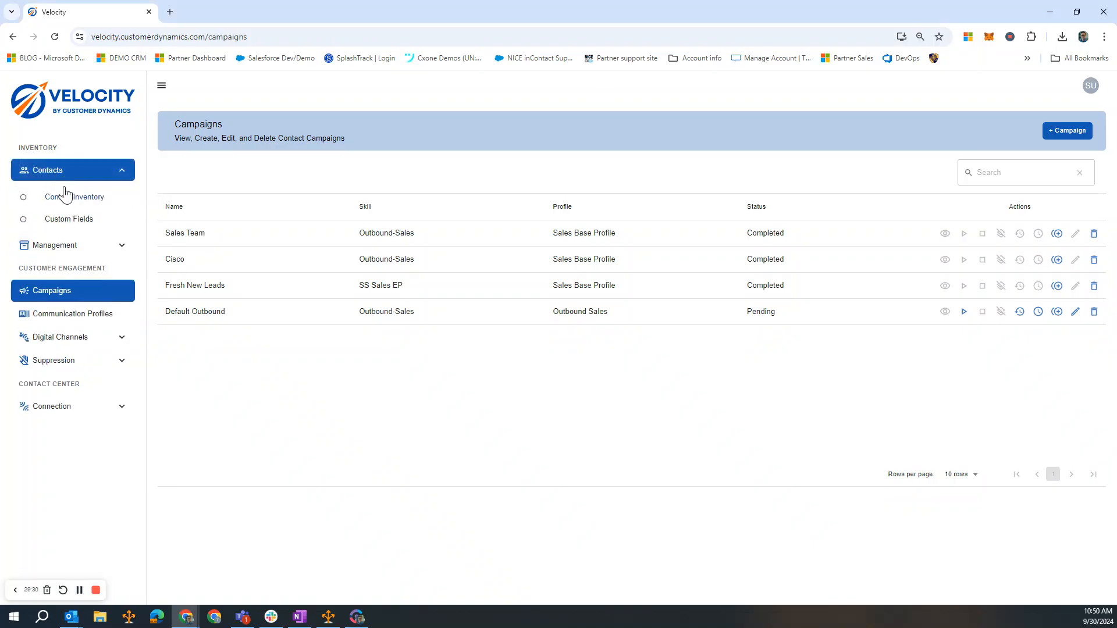
{"action": "left_click", "coordinate": [70, 201]}
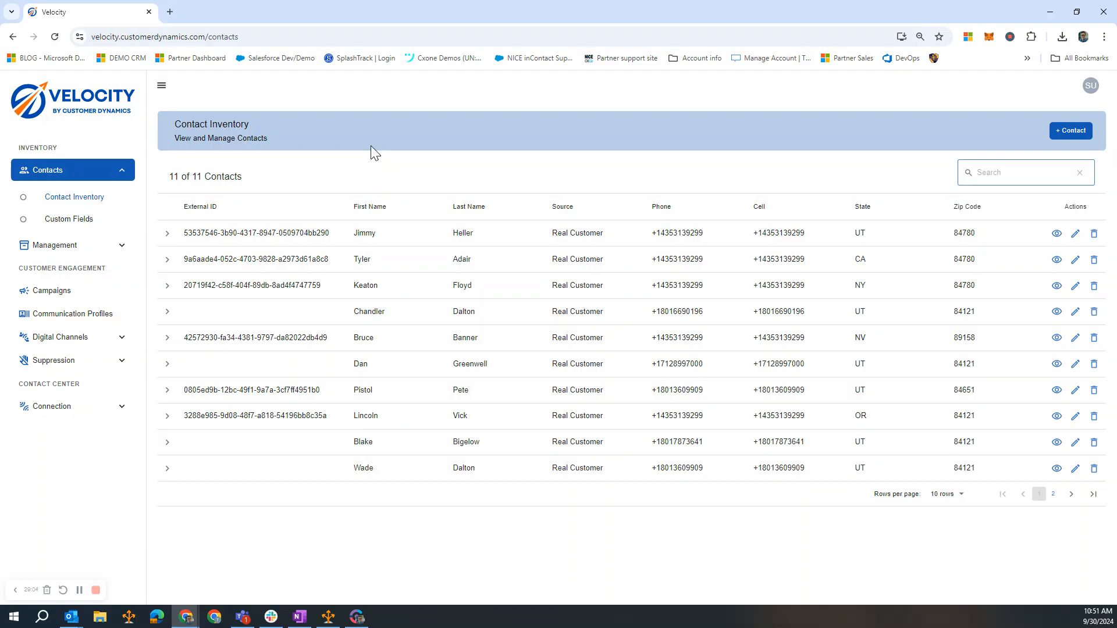
{"action": "left_click", "coordinate": [382, 260]}
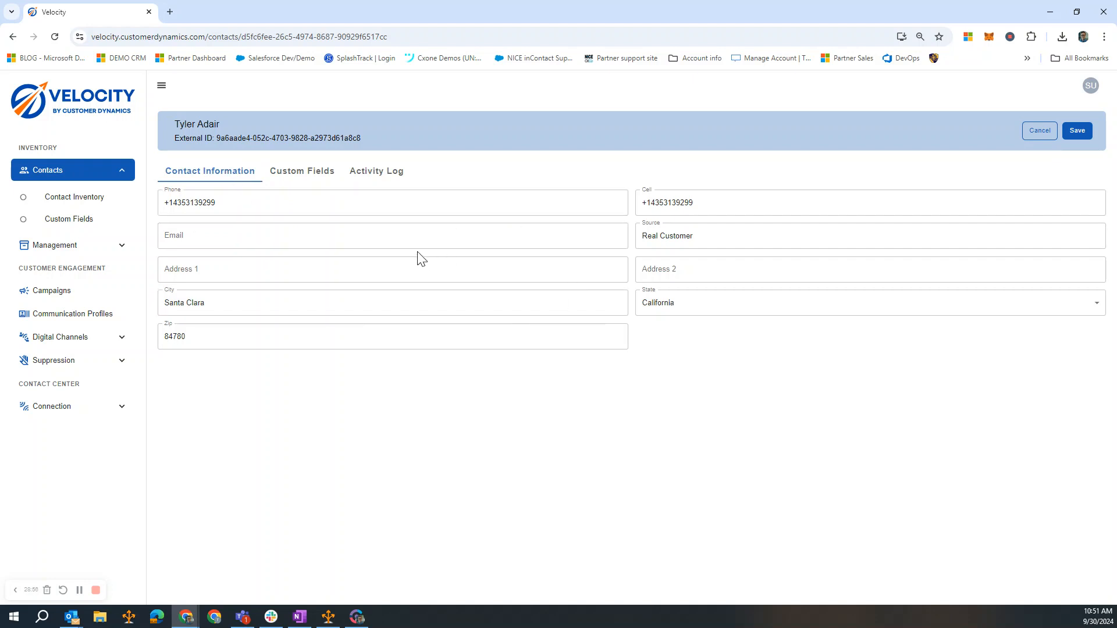
{"action": "left_click", "coordinate": [316, 182]}
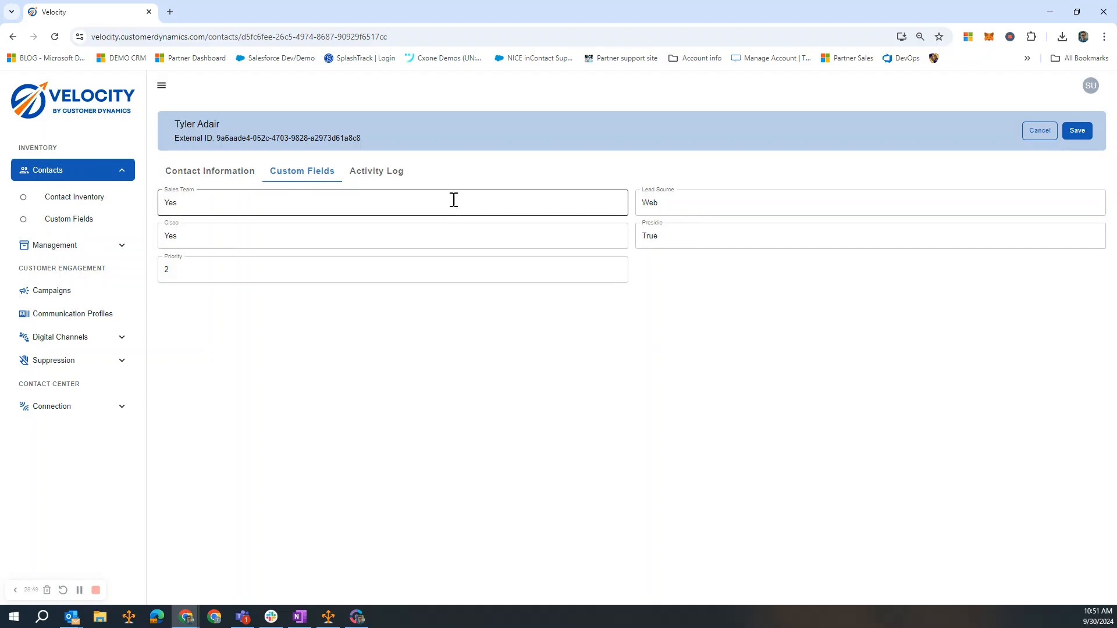
{"action": "left_click", "coordinate": [360, 178]}
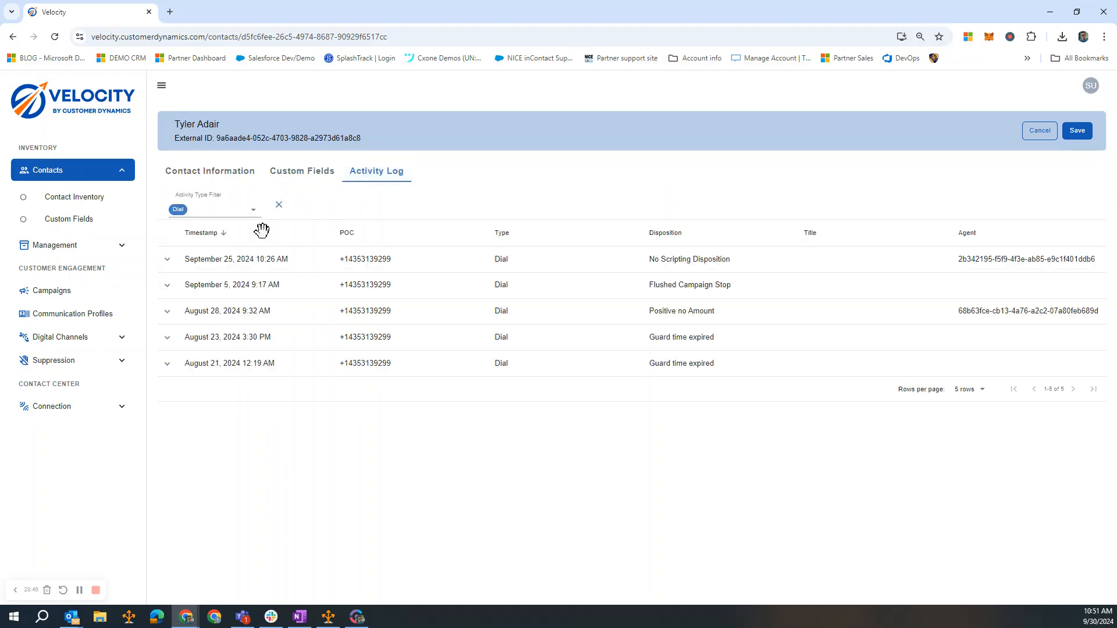
{"action": "left_click", "coordinate": [280, 208]}
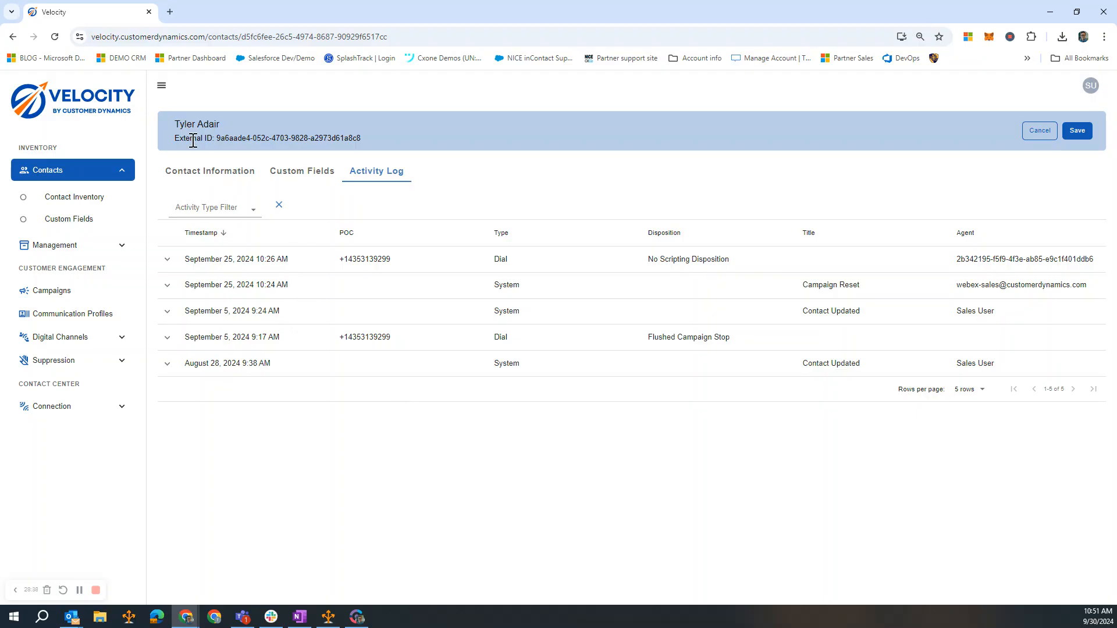
{"action": "left_click", "coordinate": [100, 203]}
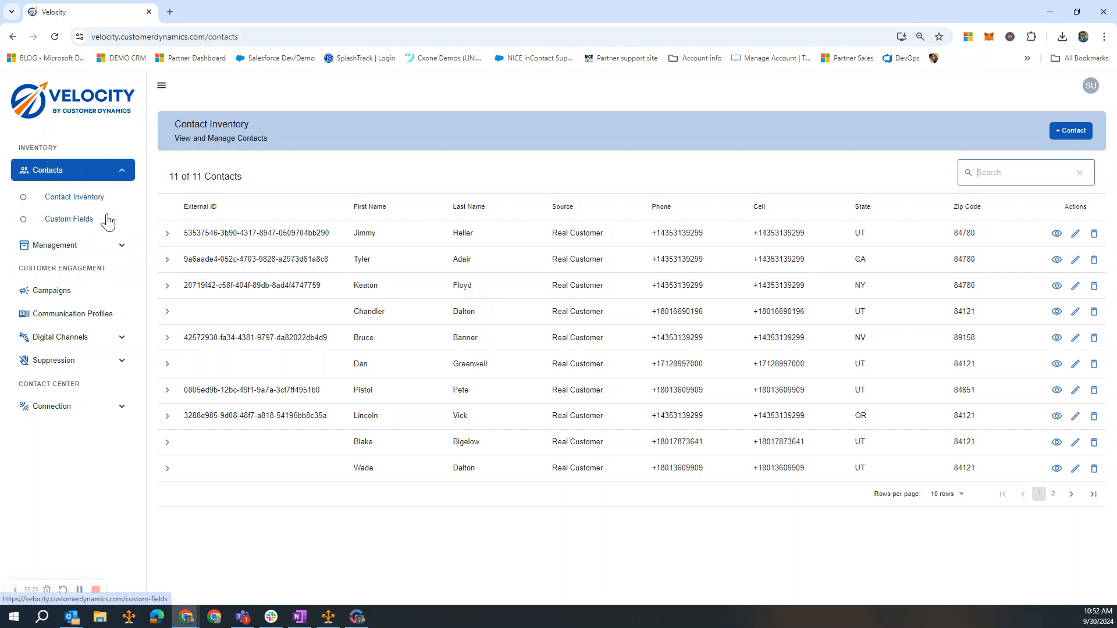
Step: Examine the custom field creation form and its data type options, leaving it without creating a field
{"action": "left_click", "coordinate": [93, 224]}
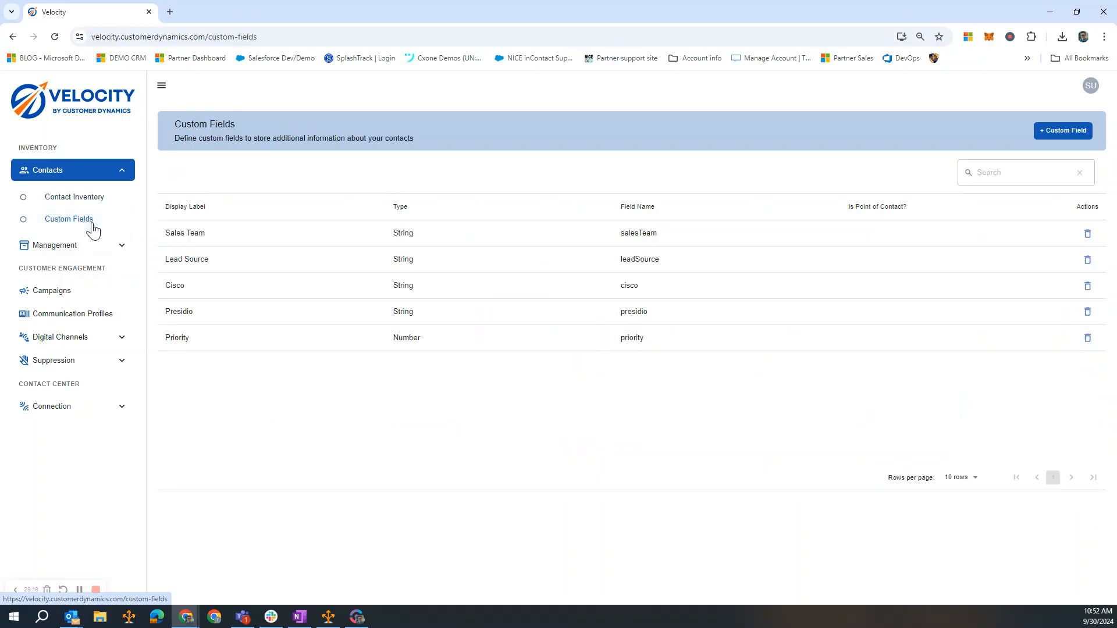
{"action": "left_click", "coordinate": [1055, 131]}
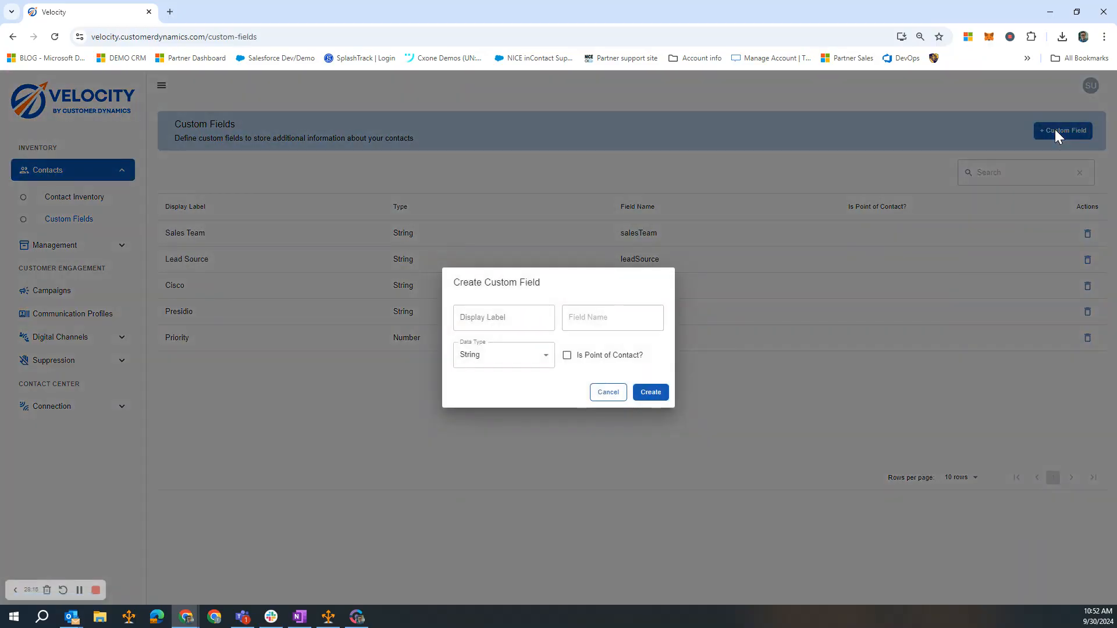
{"action": "left_click", "coordinate": [481, 325]}
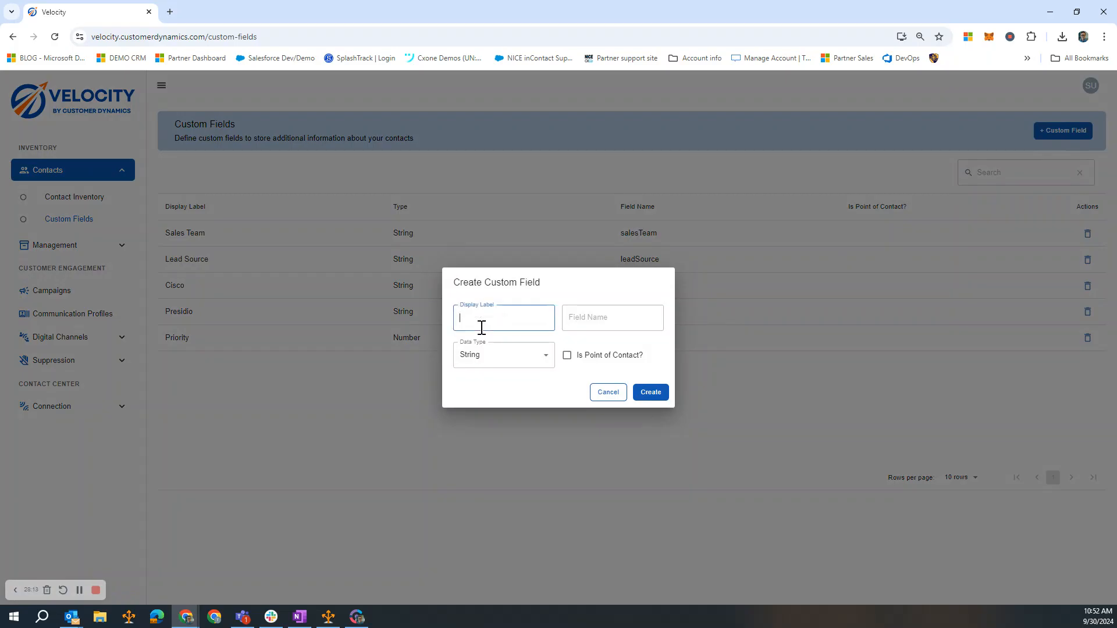
{"action": "left_click", "coordinate": [574, 320]}
{"action": "left_click", "coordinate": [548, 357]}
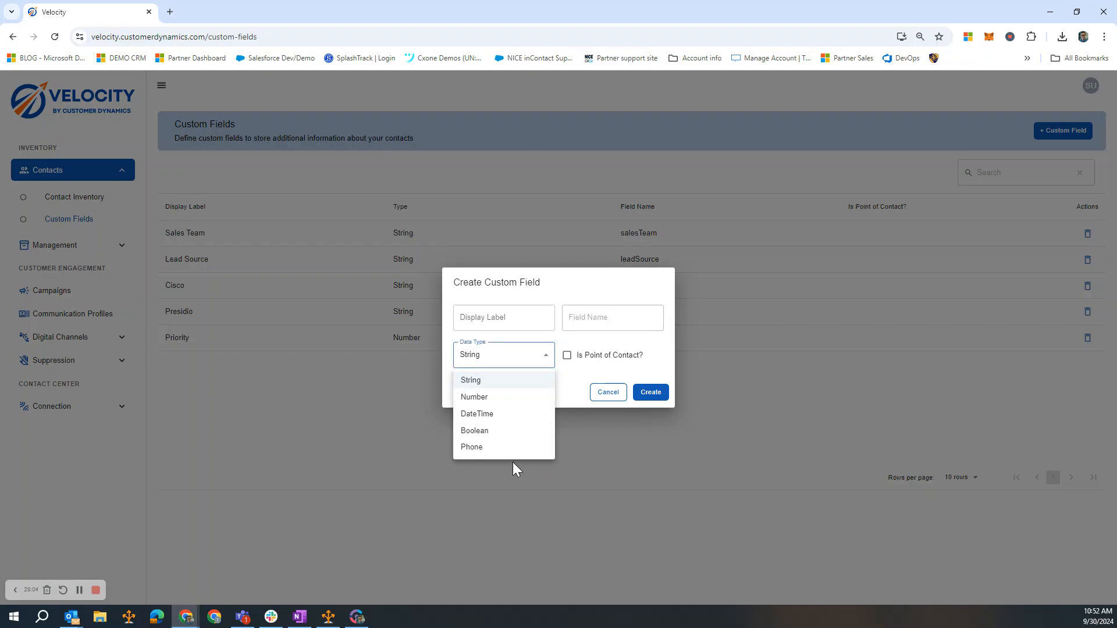
{"action": "left_click", "coordinate": [577, 391]}
{"action": "left_click", "coordinate": [609, 393]}
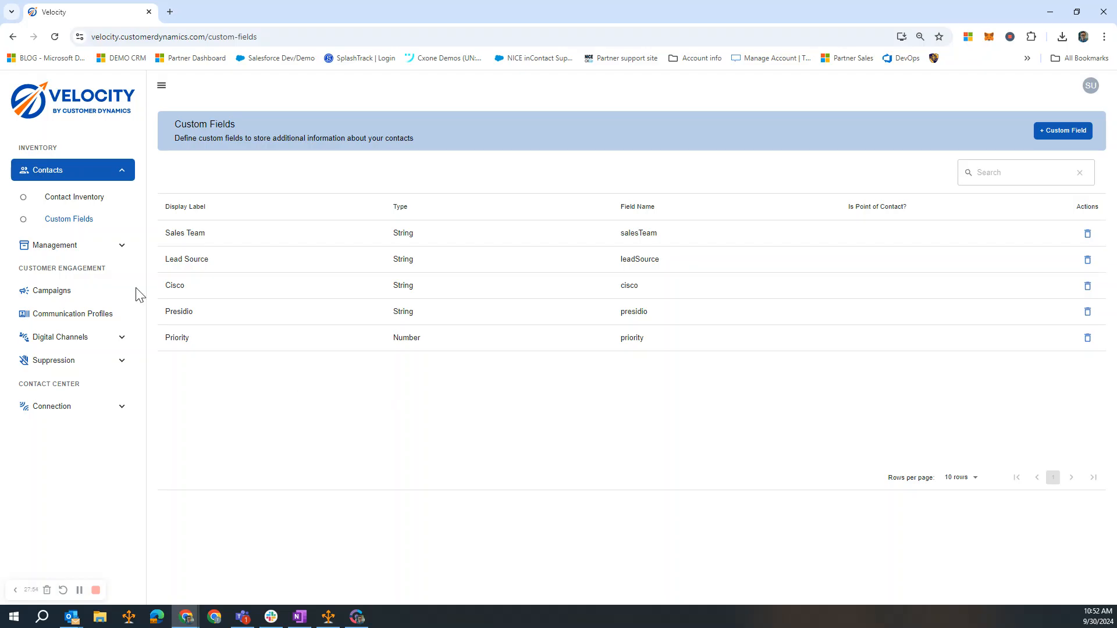
Step: Set up a contact file import that uses the Sales Contacts field mapping
{"action": "left_click", "coordinate": [115, 170]}
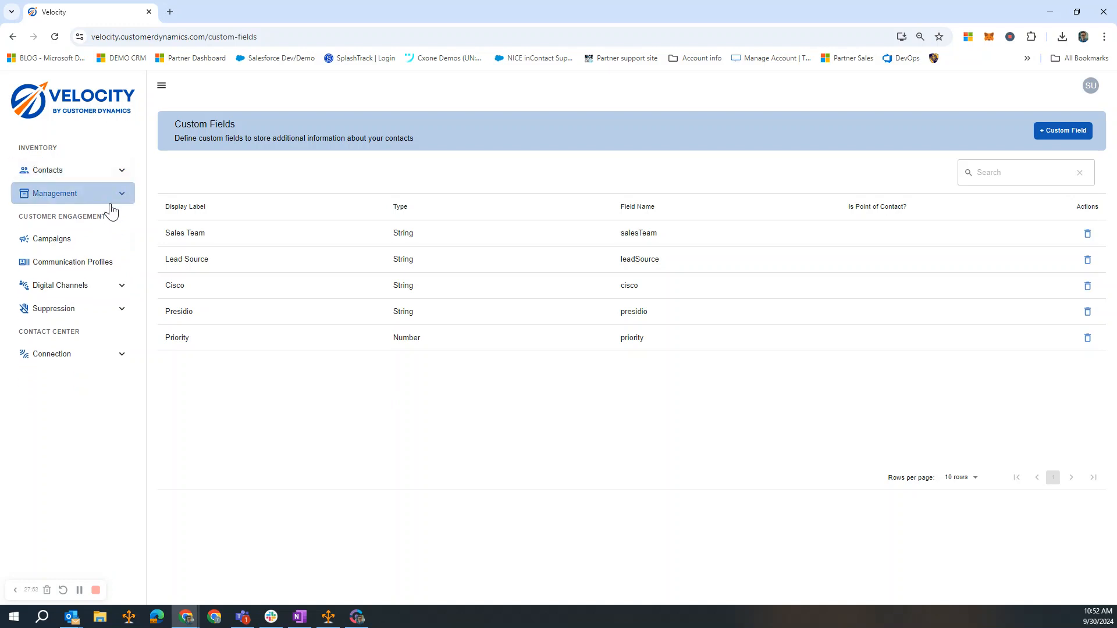
{"action": "left_click", "coordinate": [111, 202]}
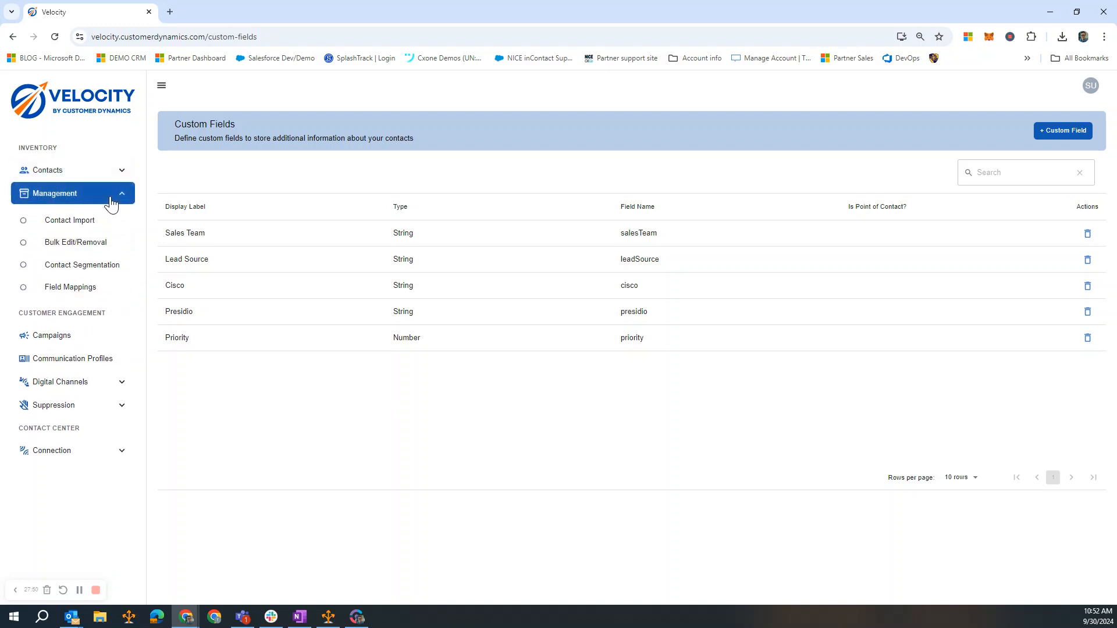
{"action": "left_click", "coordinate": [78, 226]}
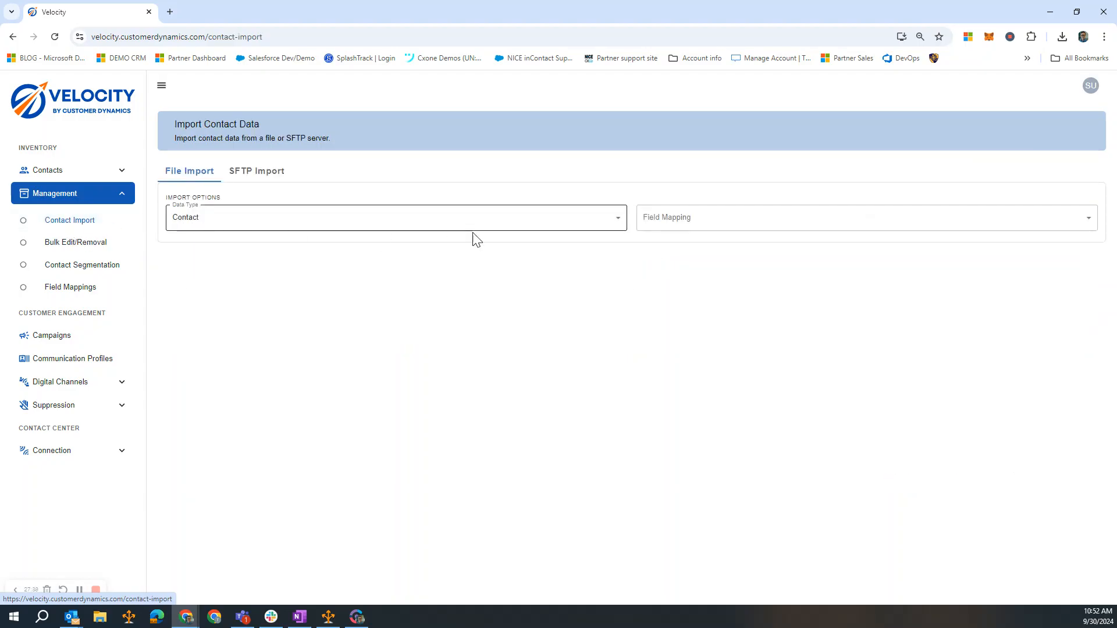
{"action": "left_click", "coordinate": [663, 228]}
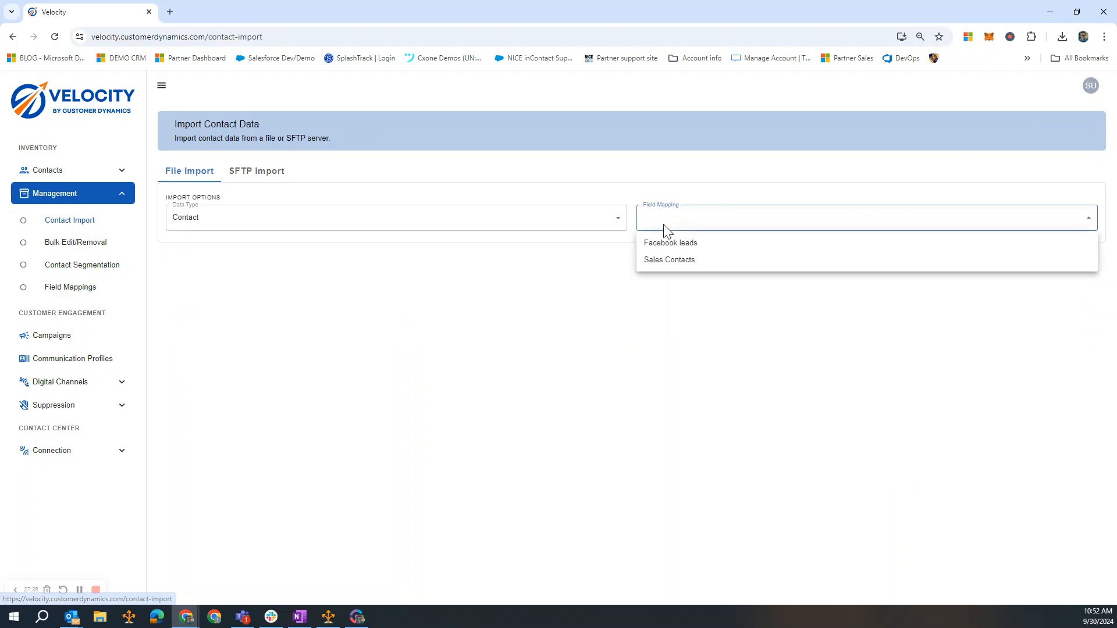
{"action": "left_click", "coordinate": [672, 267]}
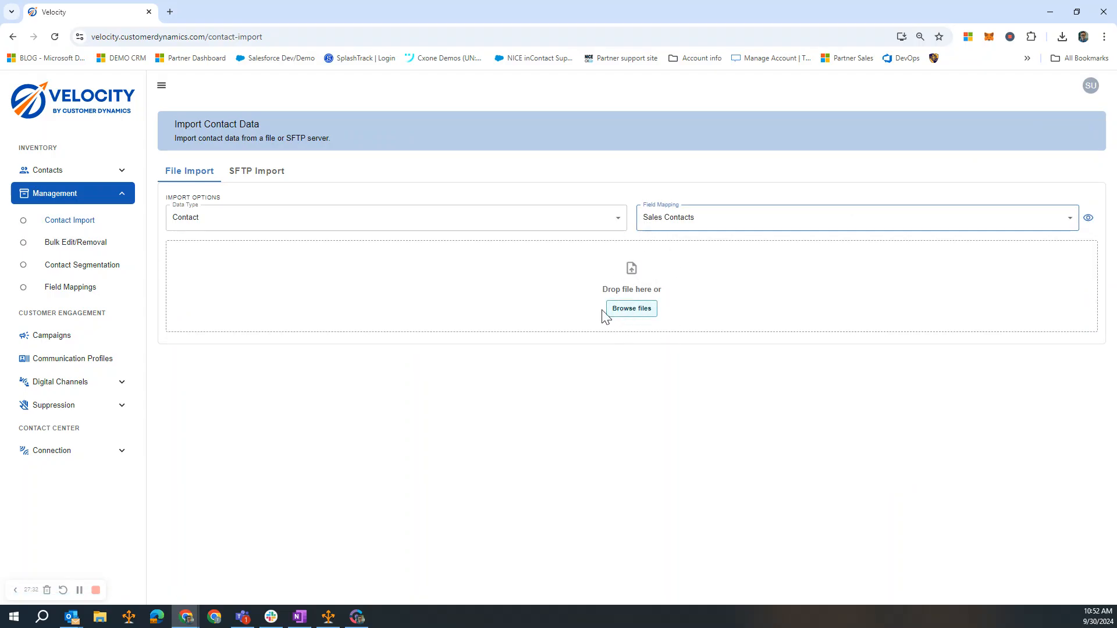
Step: Build a bulk edit query for contacts whose First Name contains "t" and choose Lead Source as the field to update
{"action": "left_click", "coordinate": [70, 247]}
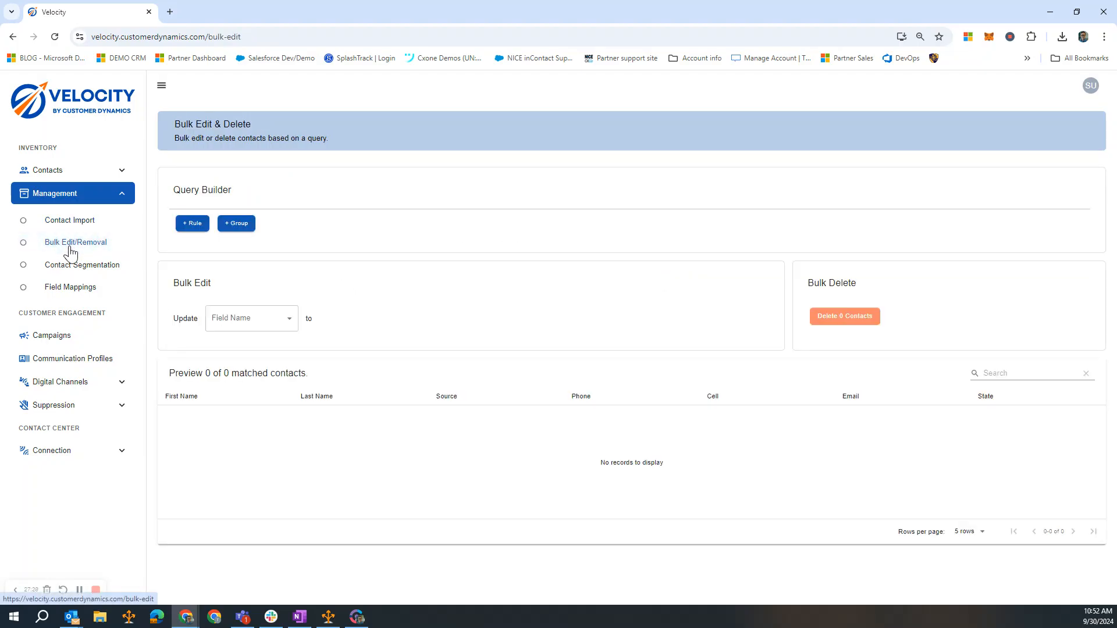
{"action": "left_click", "coordinate": [181, 227]}
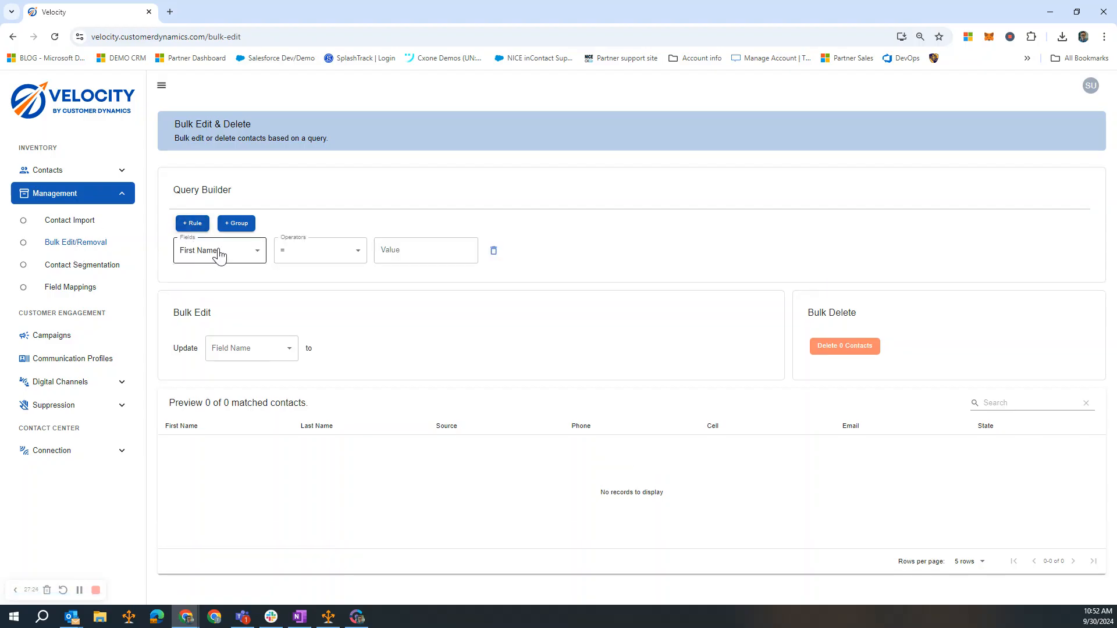
{"action": "left_click", "coordinate": [317, 256]}
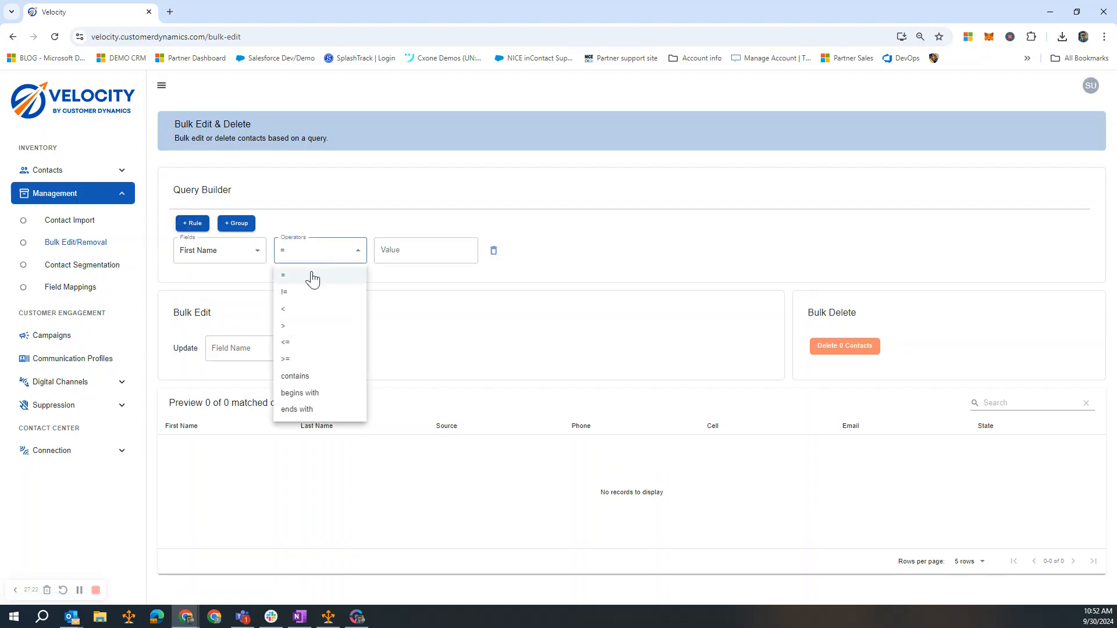
{"action": "left_click", "coordinate": [303, 376]}
{"action": "left_click", "coordinate": [397, 254]}
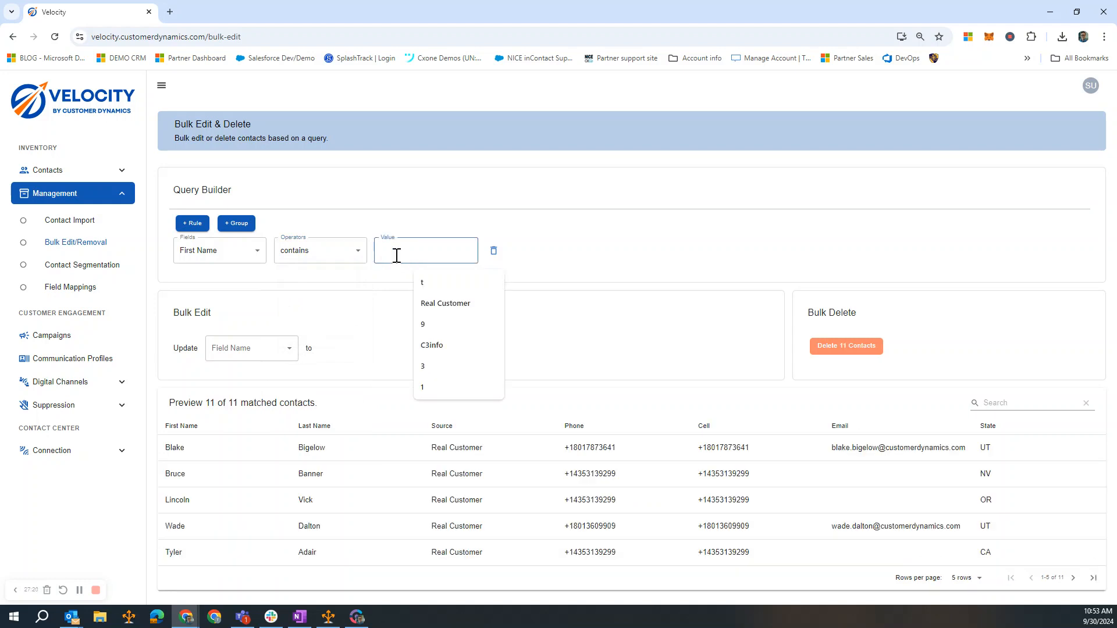
{"action": "type", "text": "t"}
{"action": "left_click", "coordinate": [544, 259]}
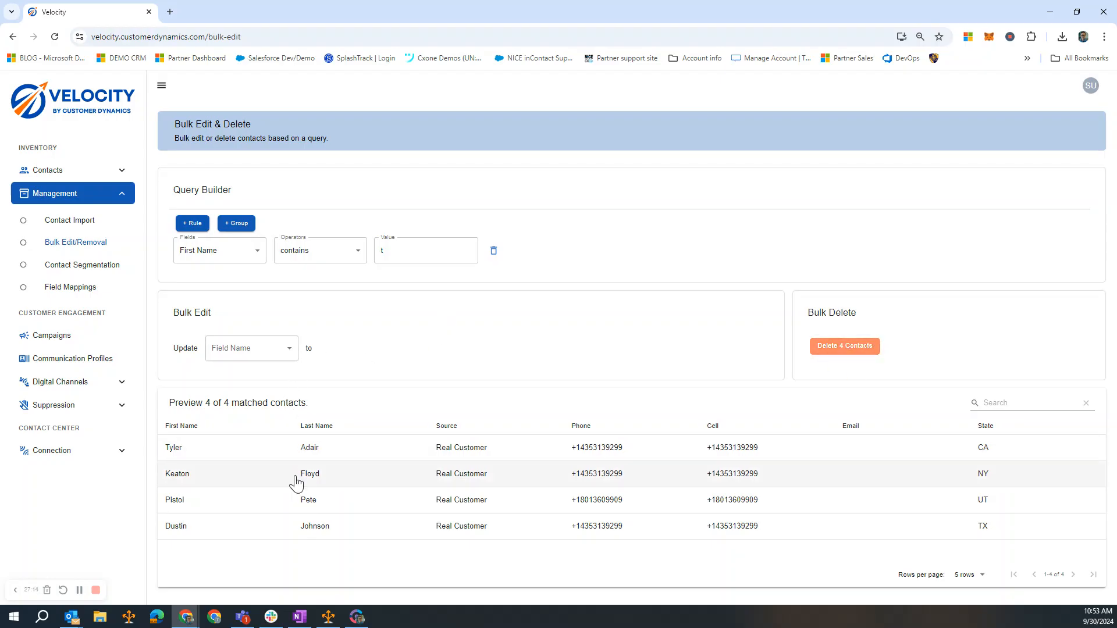
{"action": "left_click", "coordinate": [274, 349]}
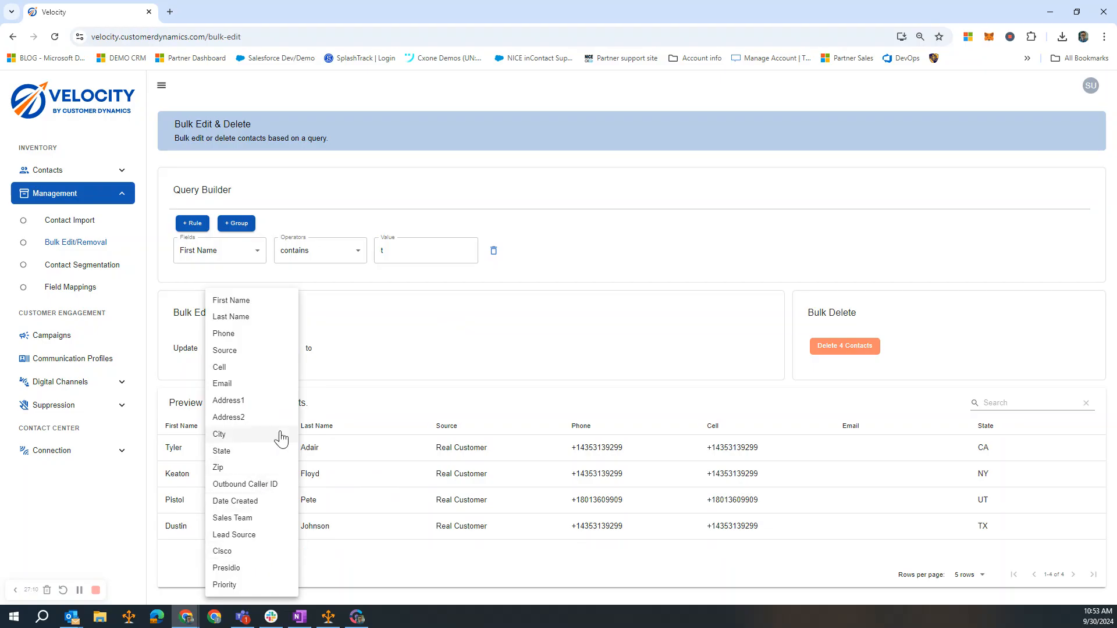
{"action": "left_click", "coordinate": [256, 536]}
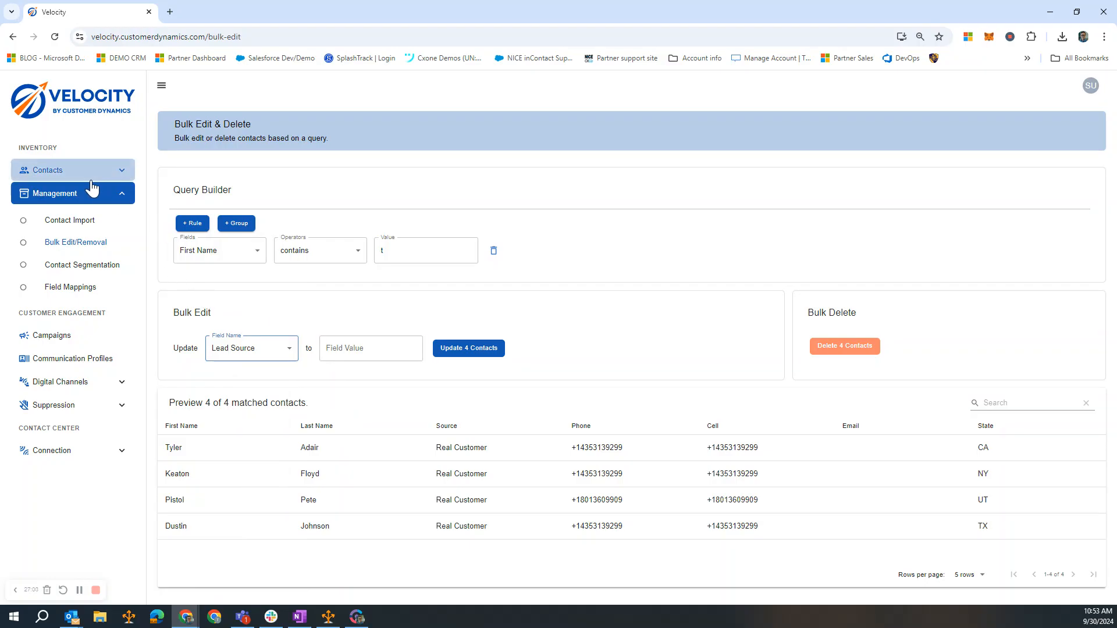
Step: Start a new contact segment and name it "Video Demo"
{"action": "left_click", "coordinate": [83, 269]}
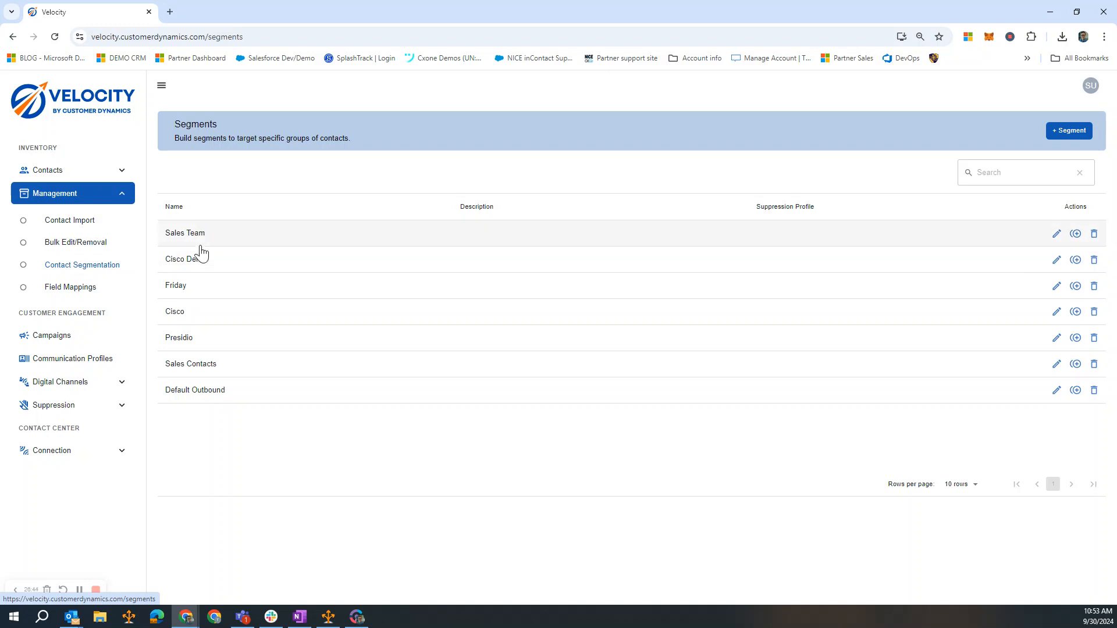
{"action": "left_click", "coordinate": [302, 244]}
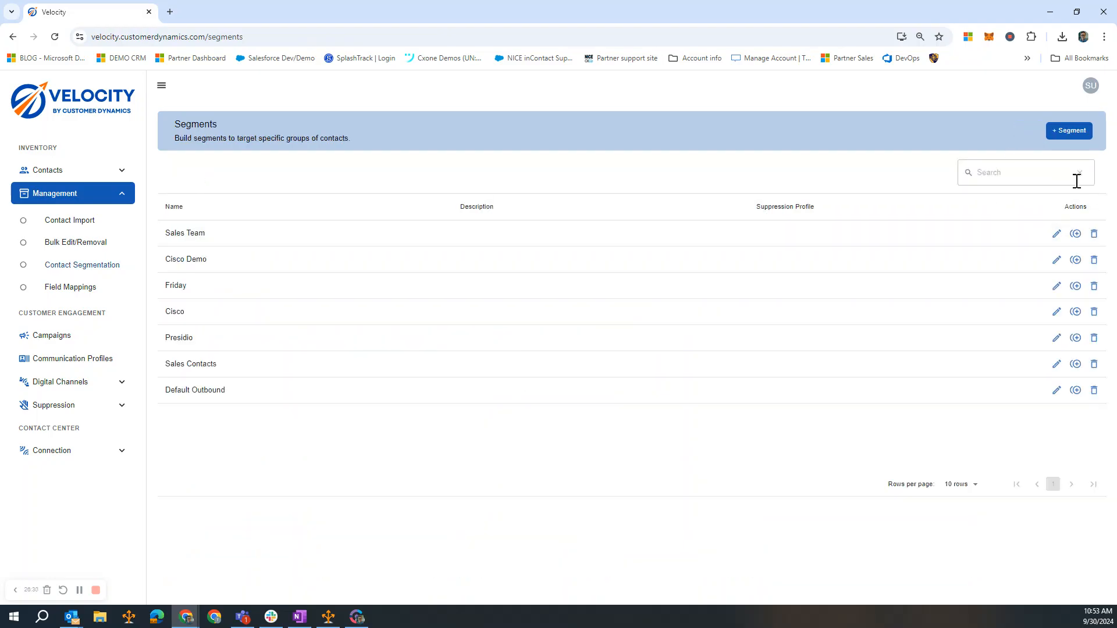
{"action": "left_click", "coordinate": [1068, 130]}
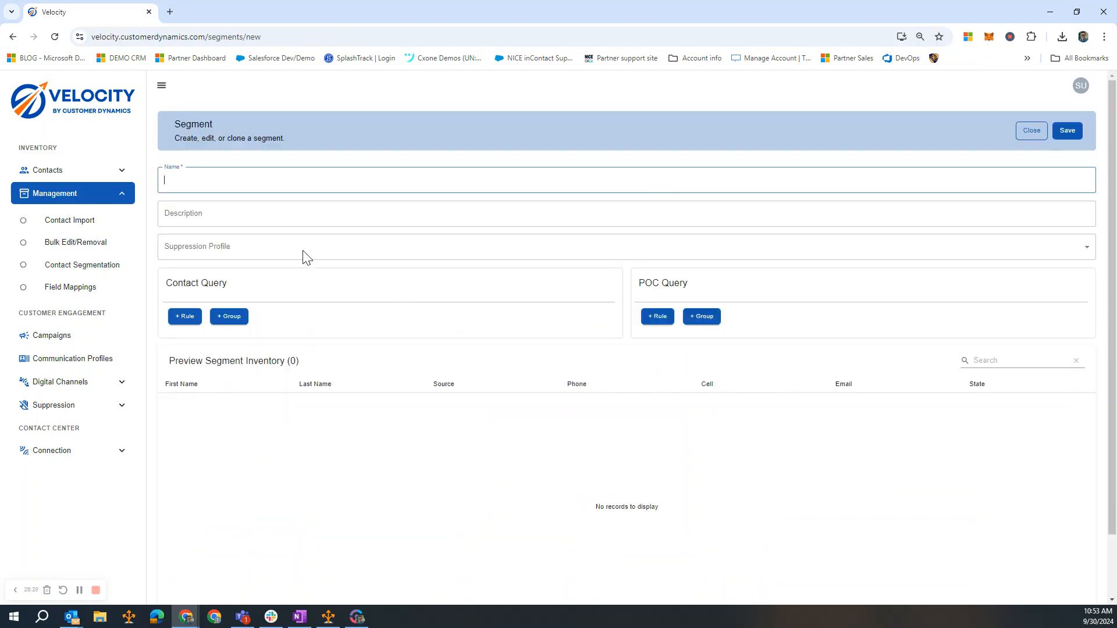
{"action": "left_click", "coordinate": [261, 179]}
{"action": "type", "text": "Video Demo"}
Step: Try to add a contact query rule with Sales Team = Yes, and return to the segments list
{"action": "left_click", "coordinate": [184, 317]}
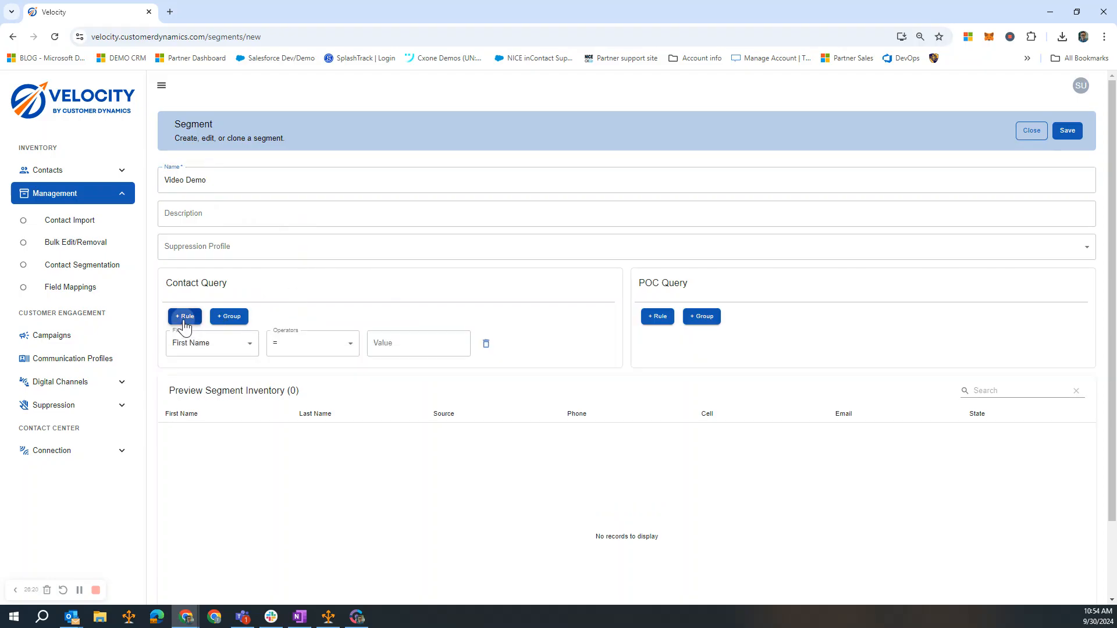
{"action": "left_click", "coordinate": [230, 349]}
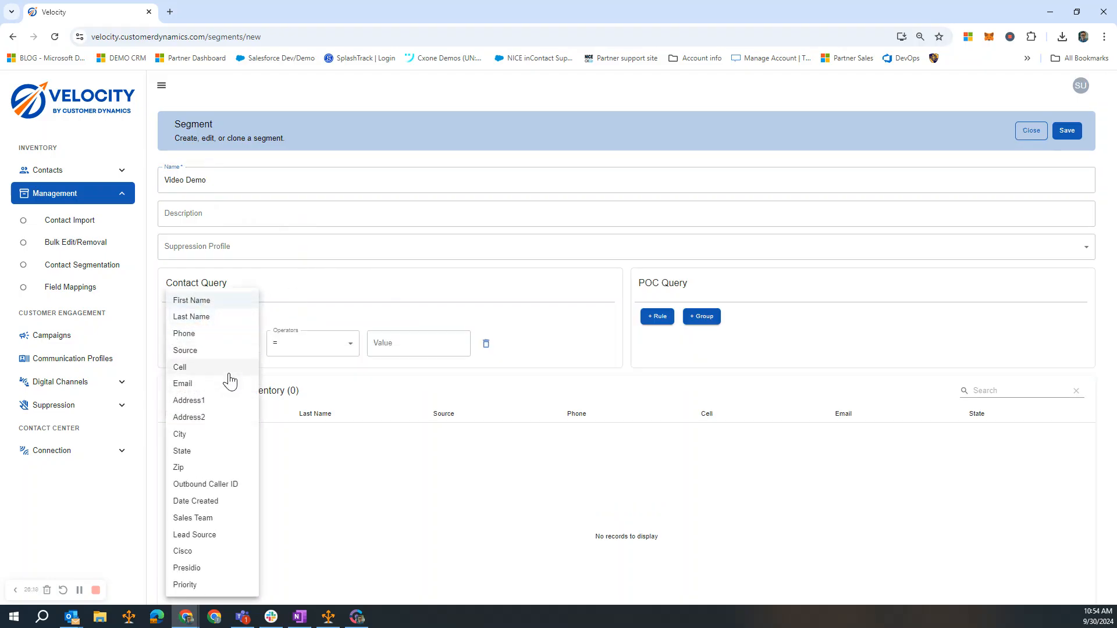
{"action": "left_click", "coordinate": [218, 522]}
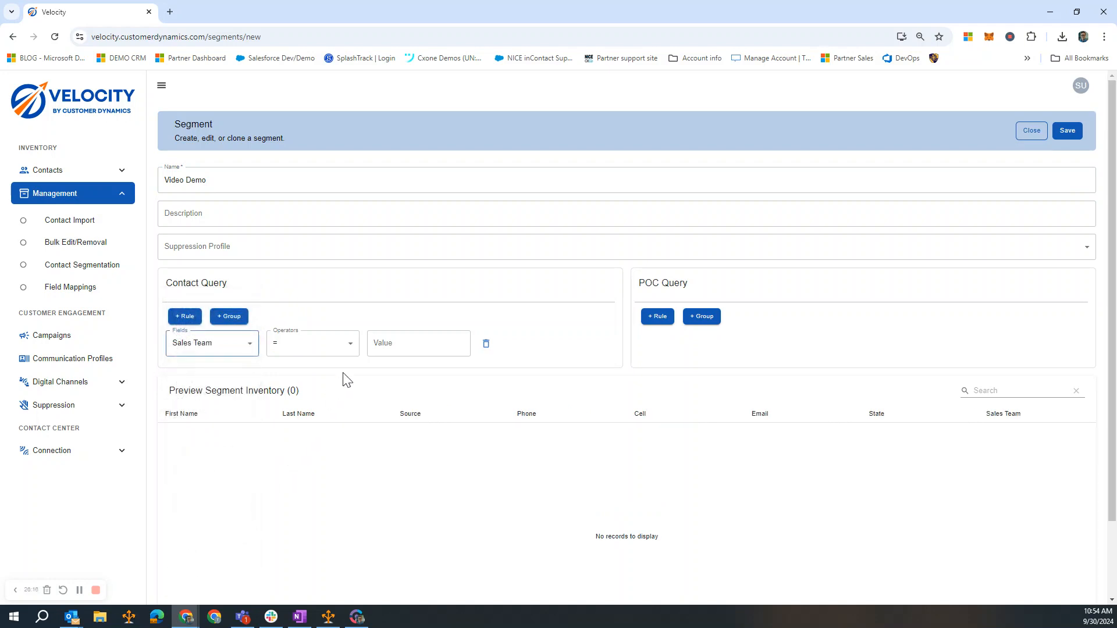
{"action": "left_click", "coordinate": [405, 348]}
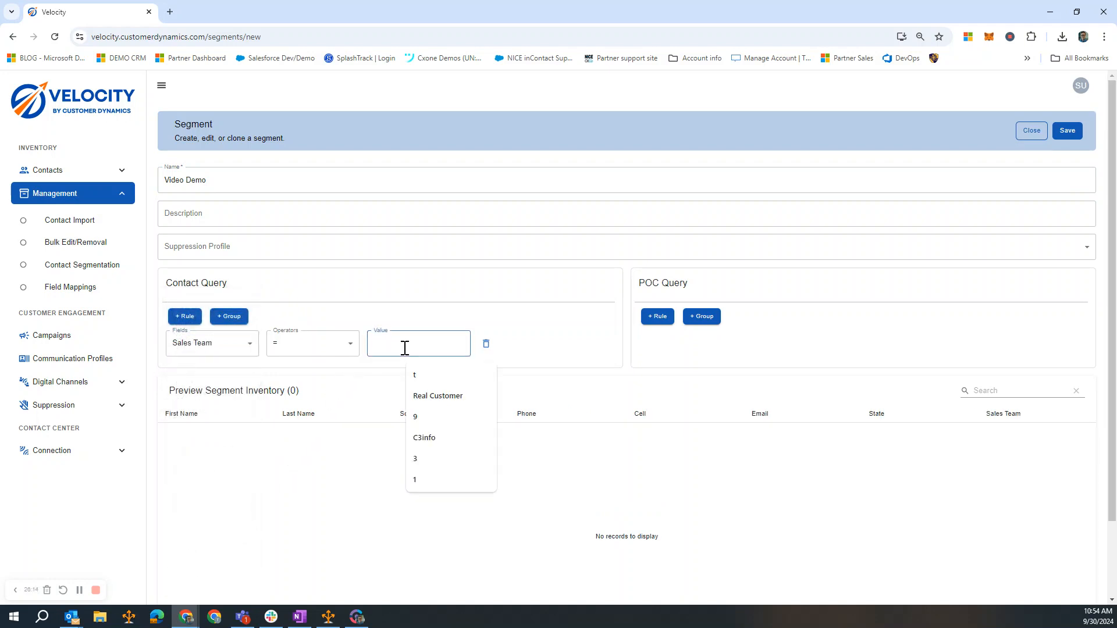
{"action": "type", "text": "Yes"}
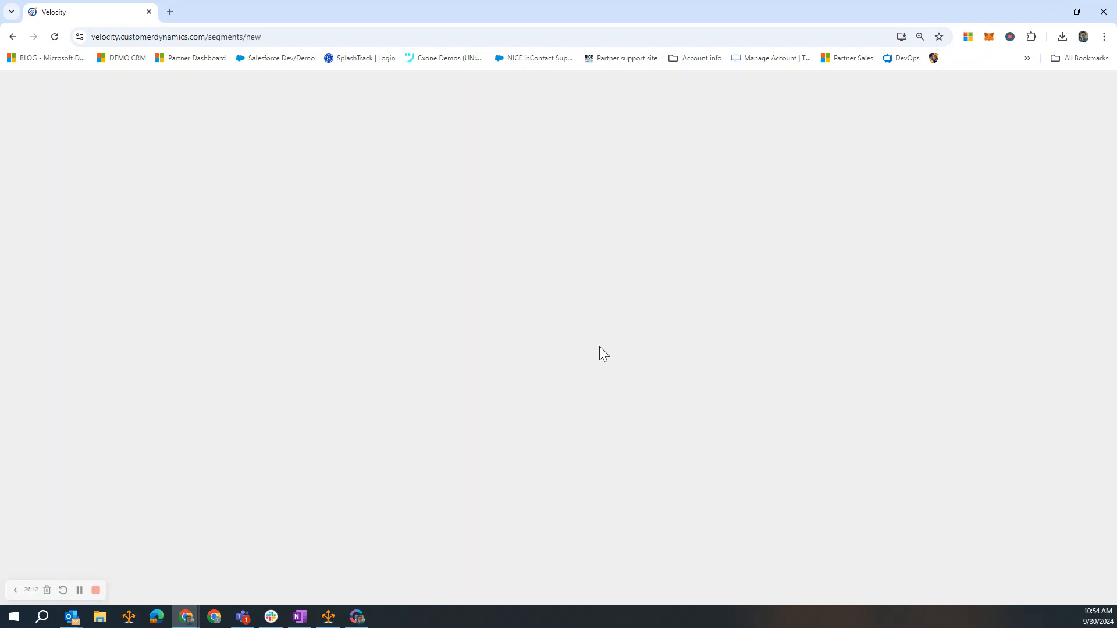
{"action": "left_click", "coordinate": [13, 37]}
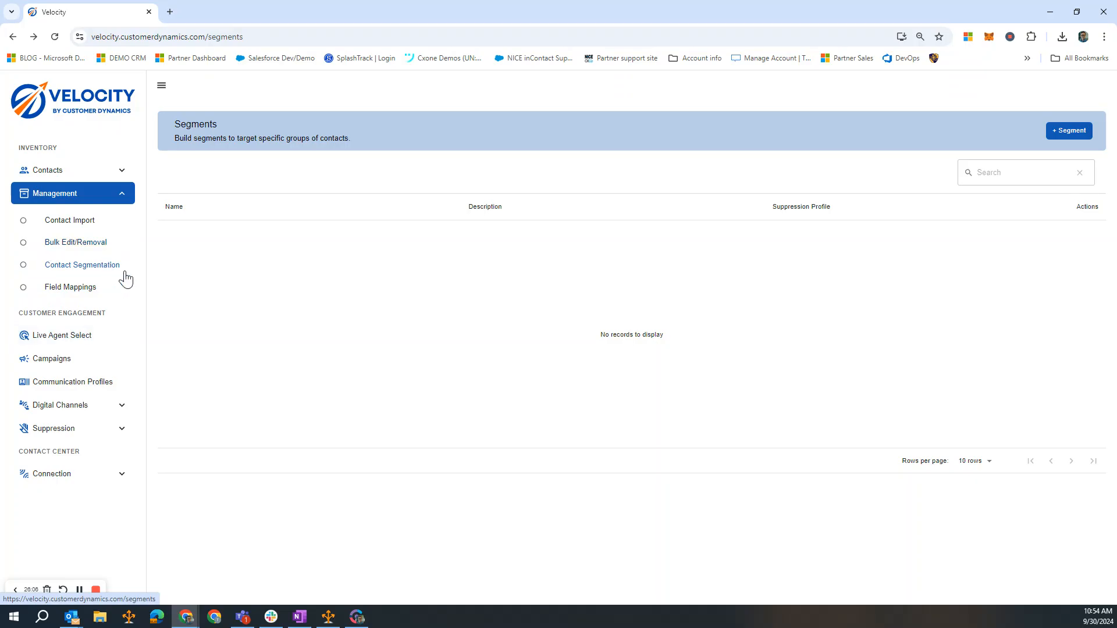
Step: Start another new segment and enter "Video Demo" as its name
{"action": "left_click", "coordinate": [1063, 133]}
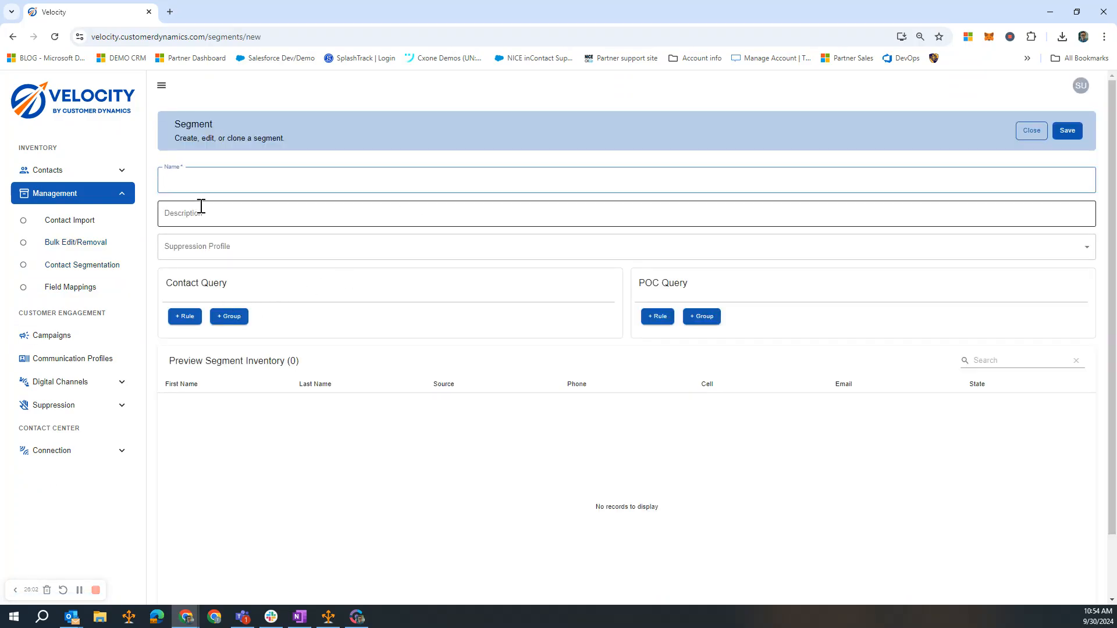
{"action": "left_click", "coordinate": [201, 185]}
{"action": "type", "text": "Video Demo"}
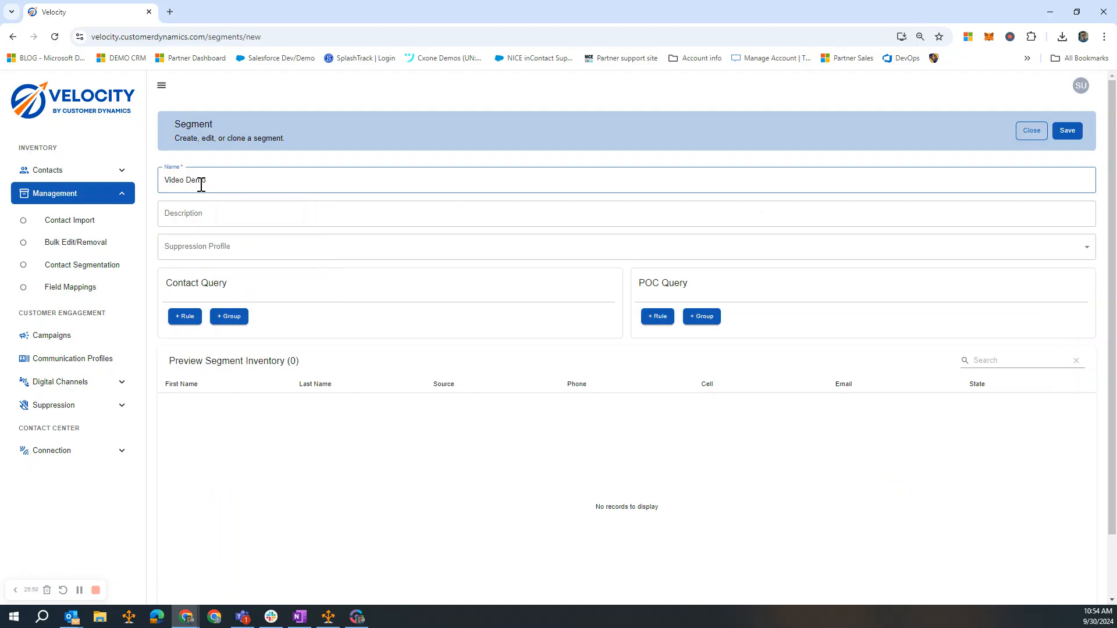
Step: Add a contact query rule with Source = Real Customer and review the segment's inventory preview
{"action": "left_click", "coordinate": [185, 319]}
{"action": "left_click", "coordinate": [237, 349]}
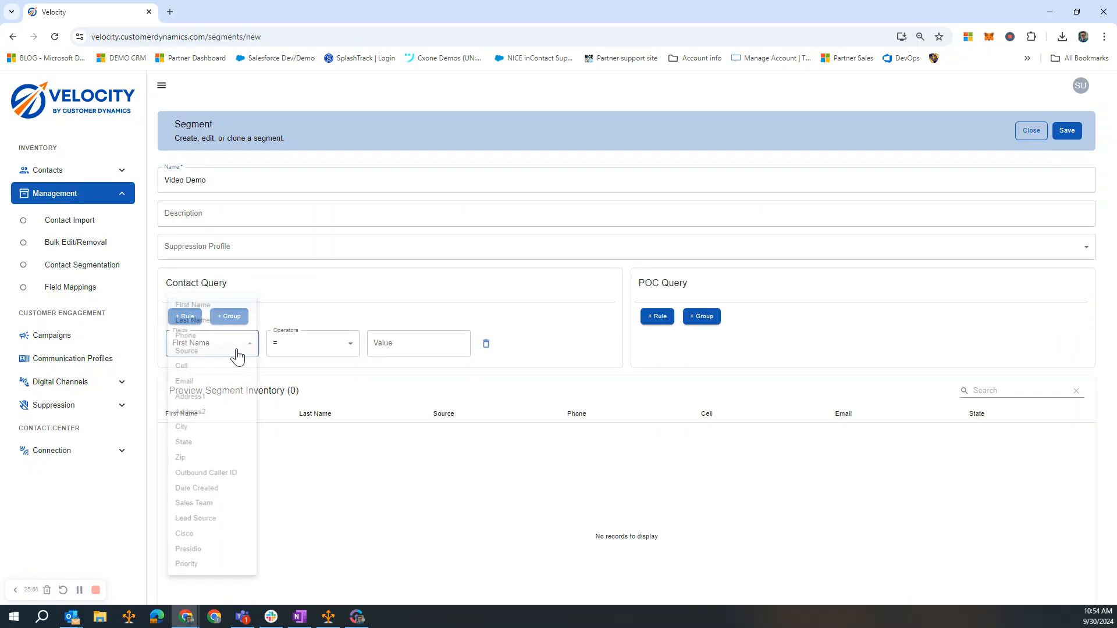
{"action": "left_click", "coordinate": [237, 352]}
{"action": "left_click", "coordinate": [381, 344]}
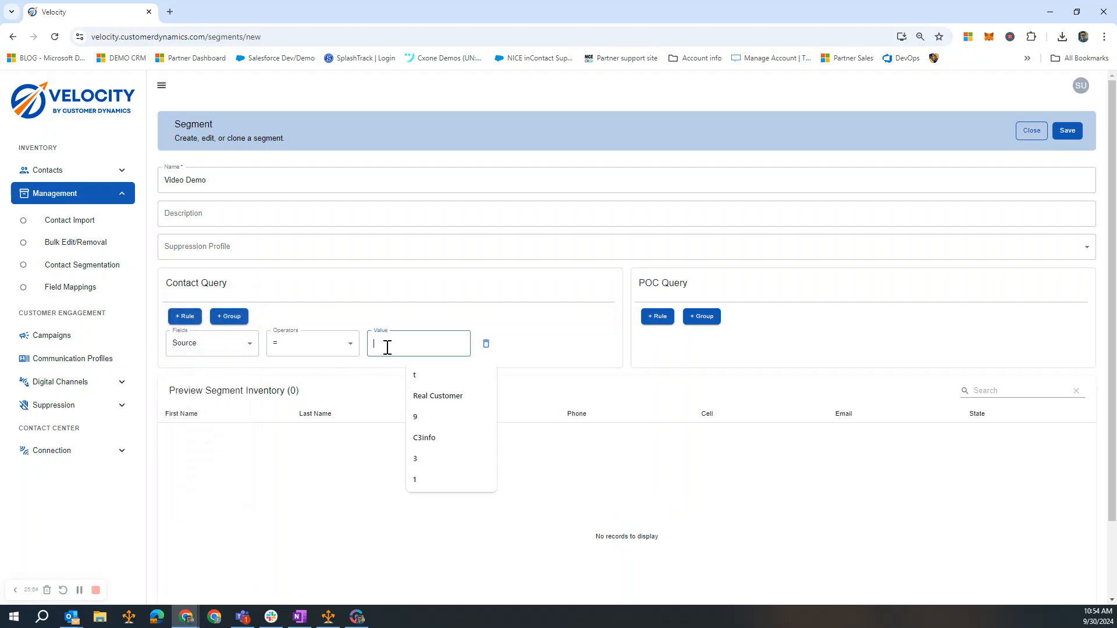
{"action": "left_click", "coordinate": [451, 397]}
{"action": "left_click", "coordinate": [560, 347]}
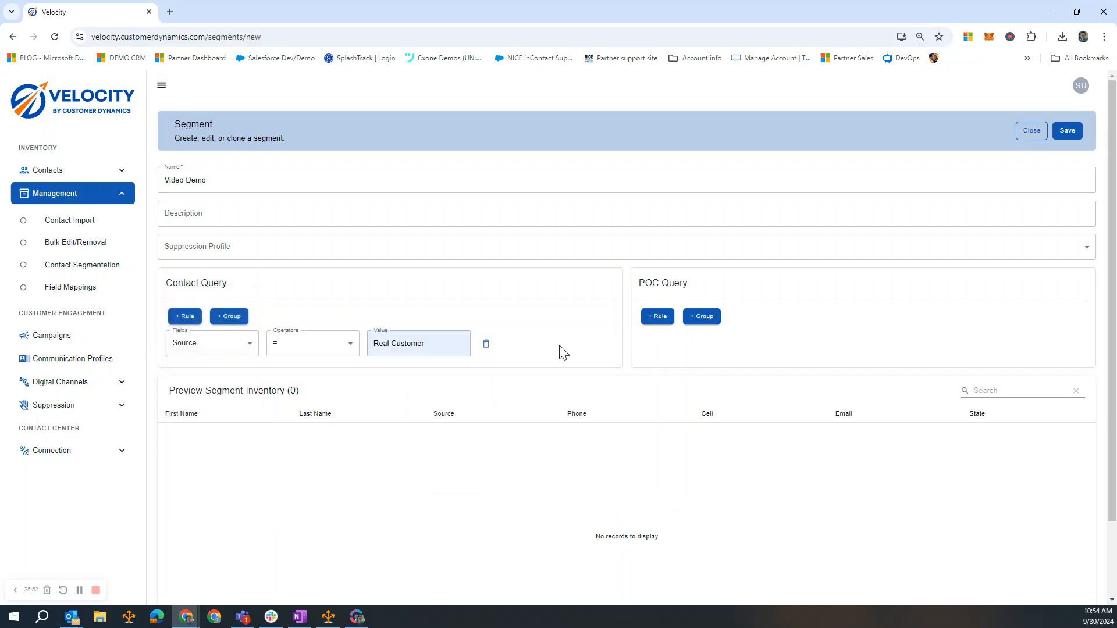
{"action": "scroll", "coordinate": [543, 336], "scroll_direction": "down", "scroll_amount": 2}
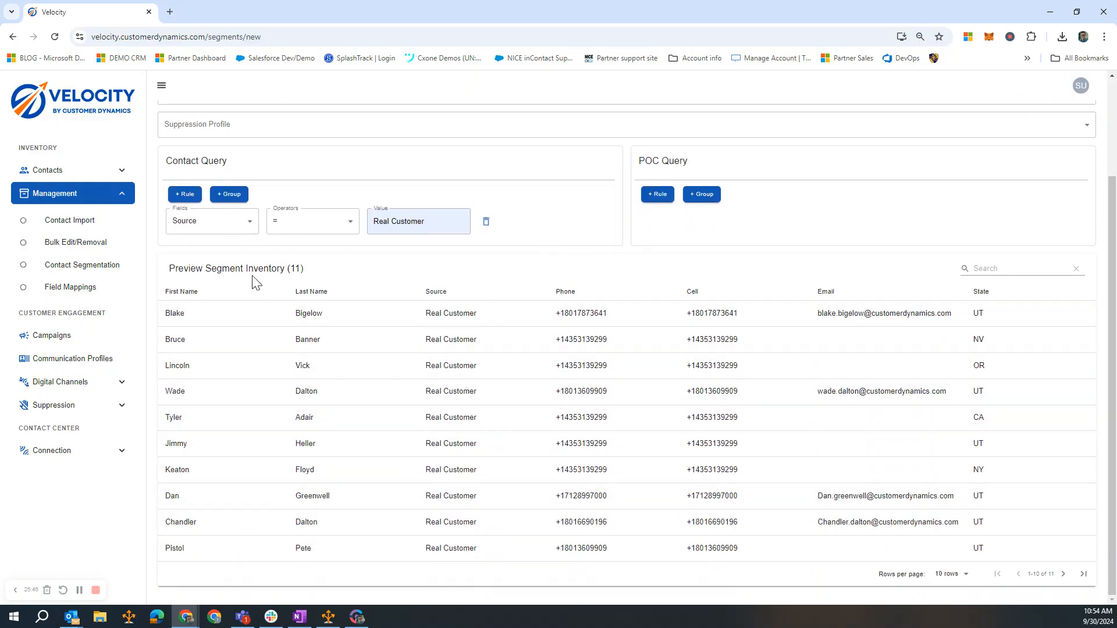
Step: Add a second contact rule combined with OR plus a nested group of two rules, and close the segment without saving
{"action": "left_click", "coordinate": [179, 197]}
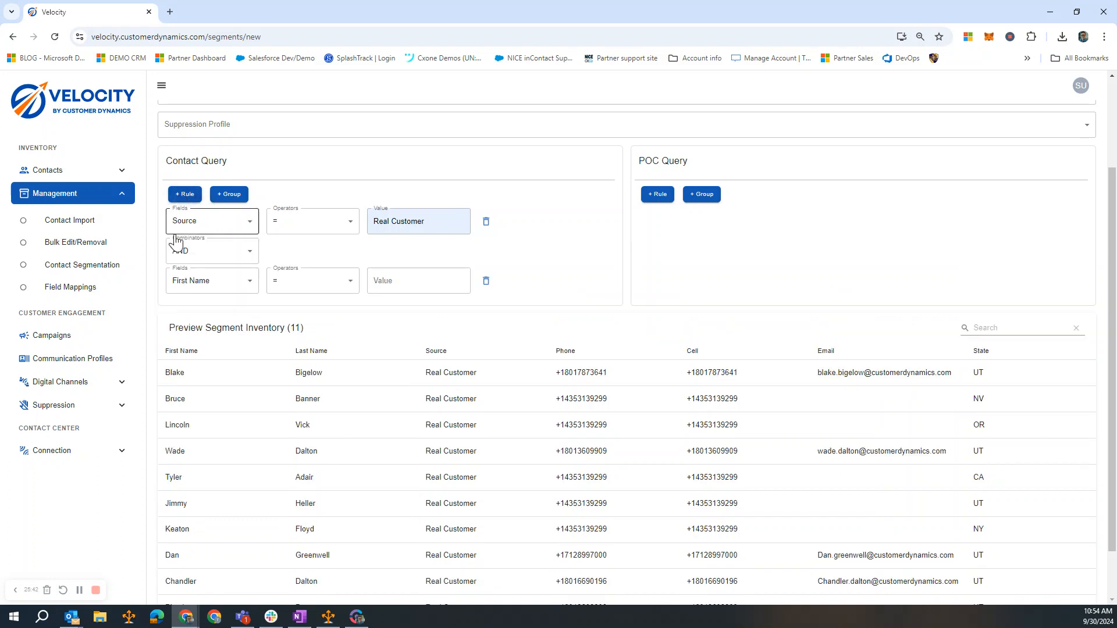
{"action": "left_click", "coordinate": [238, 255]}
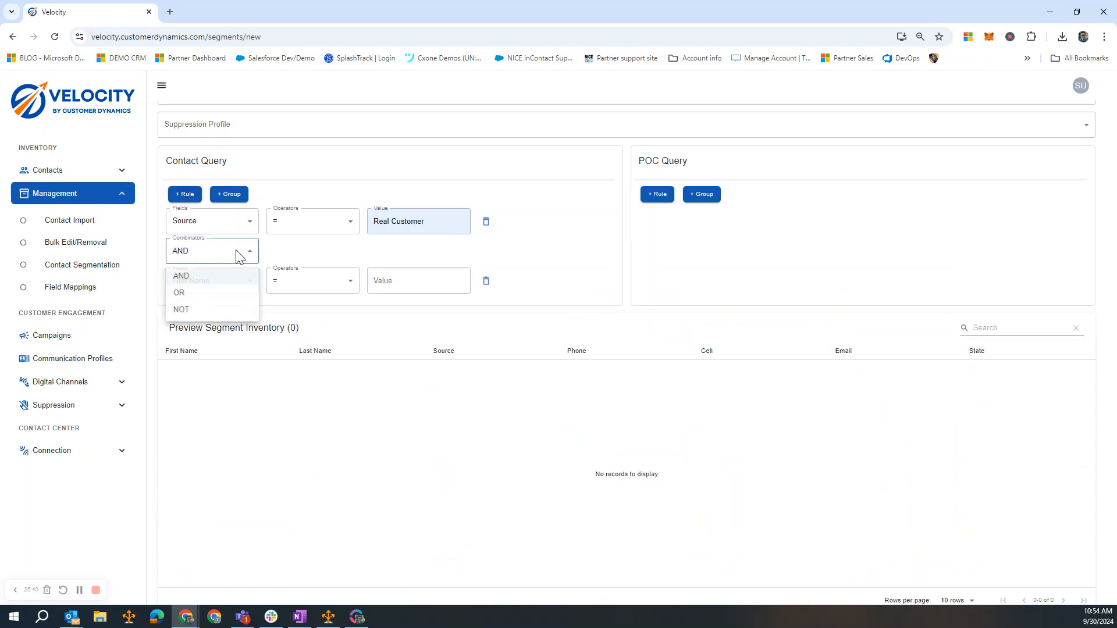
{"action": "left_click", "coordinate": [219, 294]}
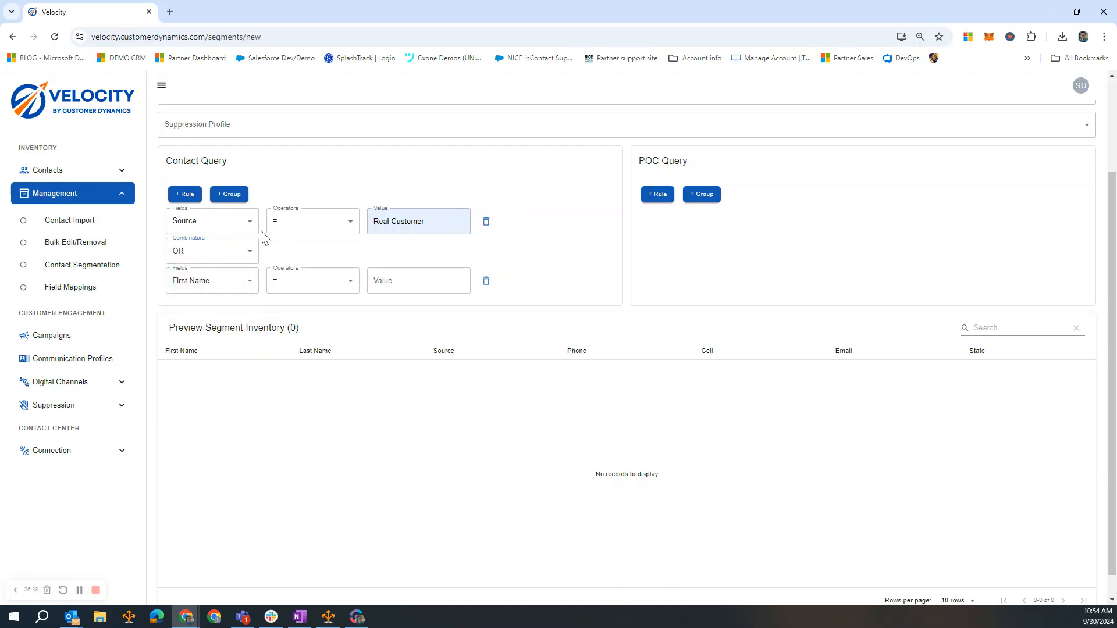
{"action": "left_click", "coordinate": [228, 197]}
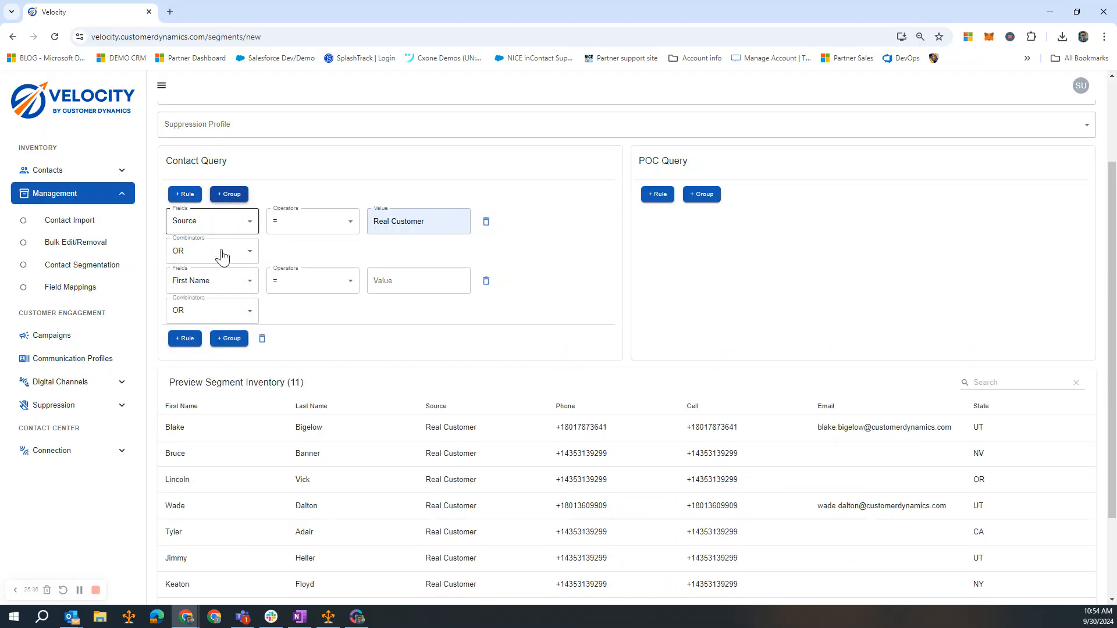
{"action": "left_click", "coordinate": [185, 338]}
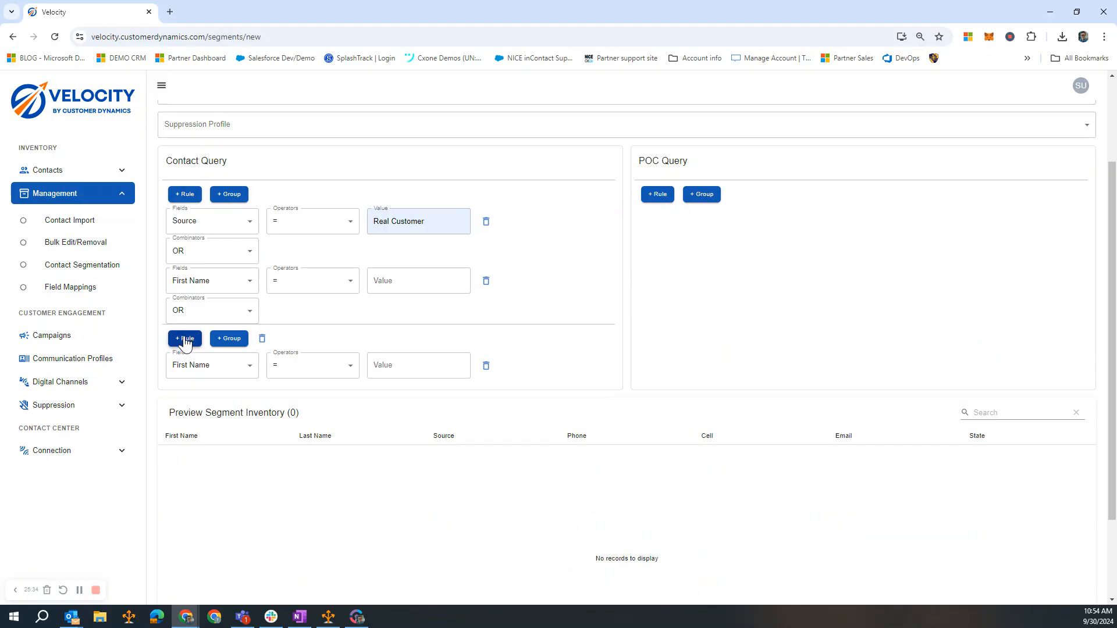
{"action": "left_click", "coordinate": [184, 339]}
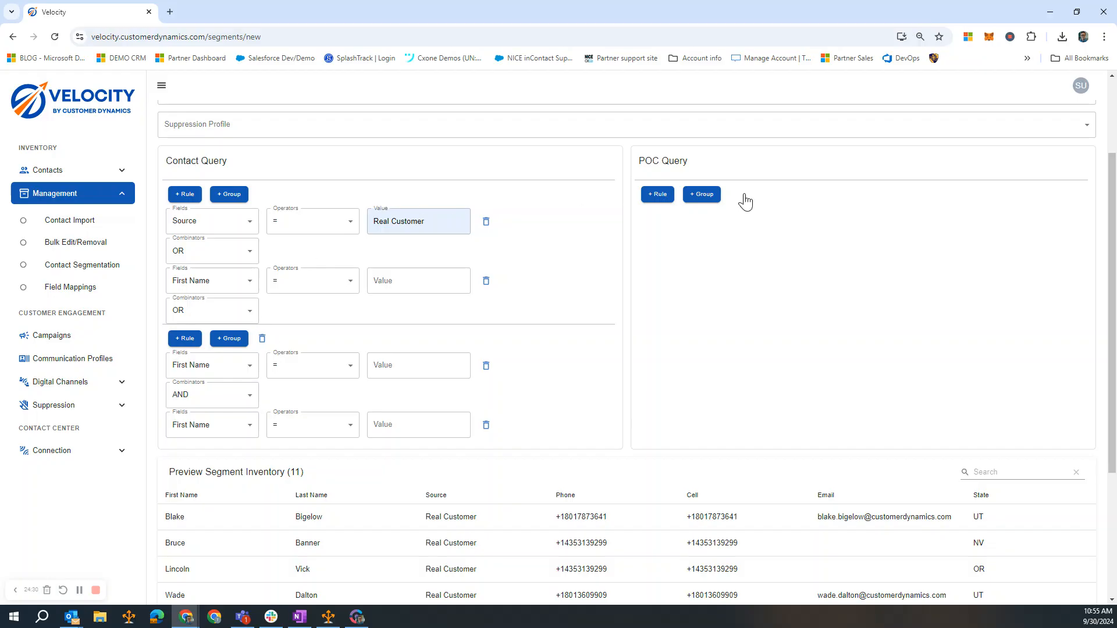
{"action": "scroll", "coordinate": [935, 289], "scroll_direction": "up", "scroll_amount": 3}
{"action": "left_click", "coordinate": [1023, 121]}
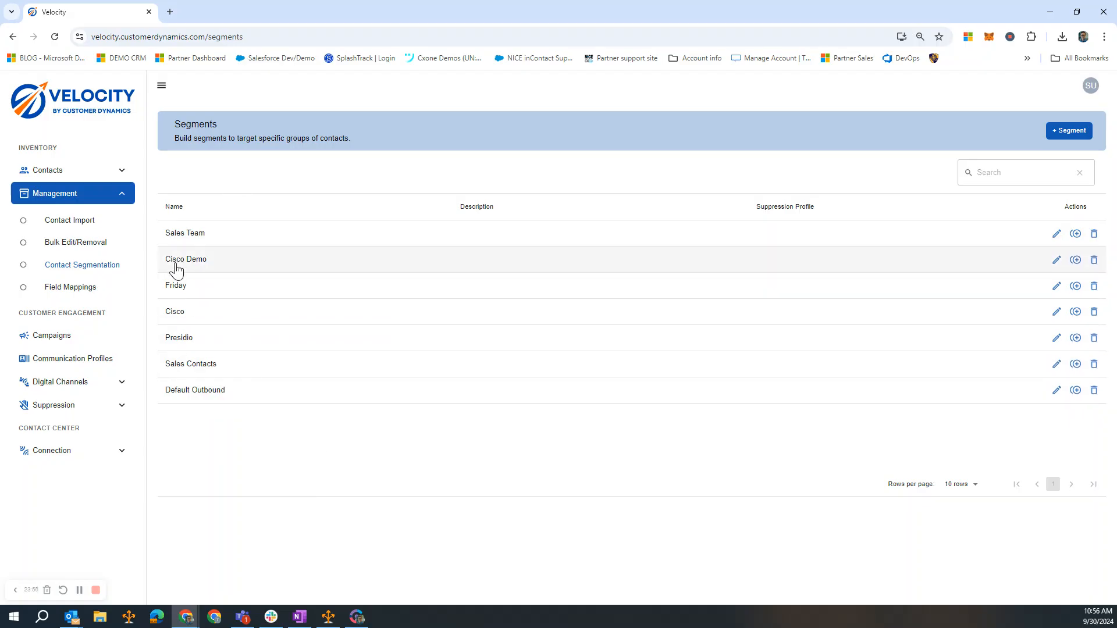
Step: Open the Sales Contacts field mapping, examine how its file headers map to contact fields, and close it
{"action": "left_click", "coordinate": [92, 294]}
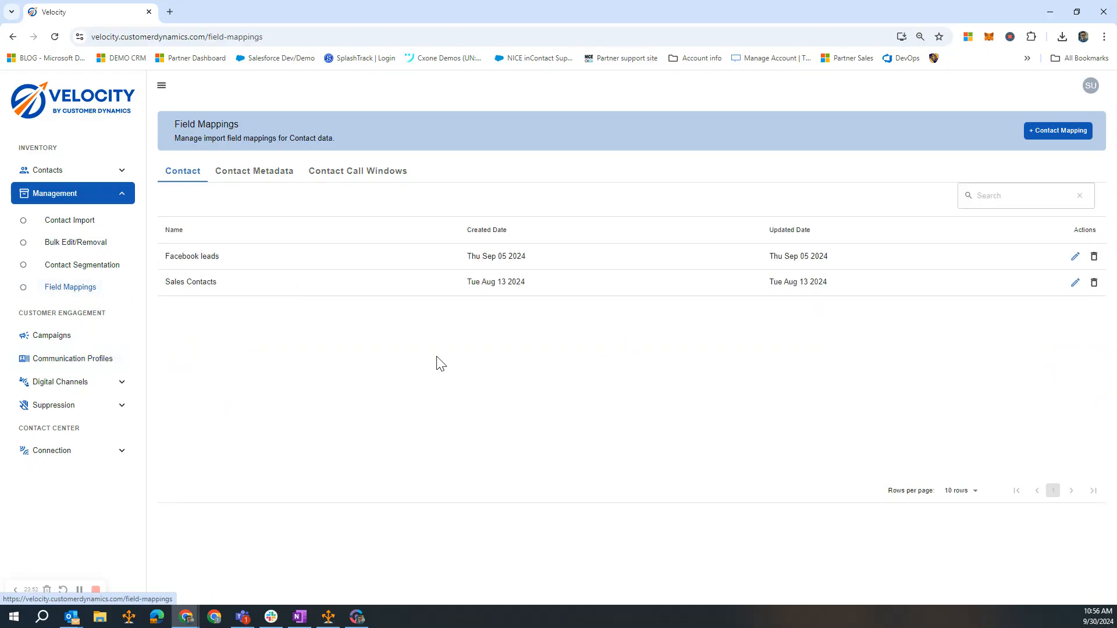
{"action": "left_click", "coordinate": [301, 292]}
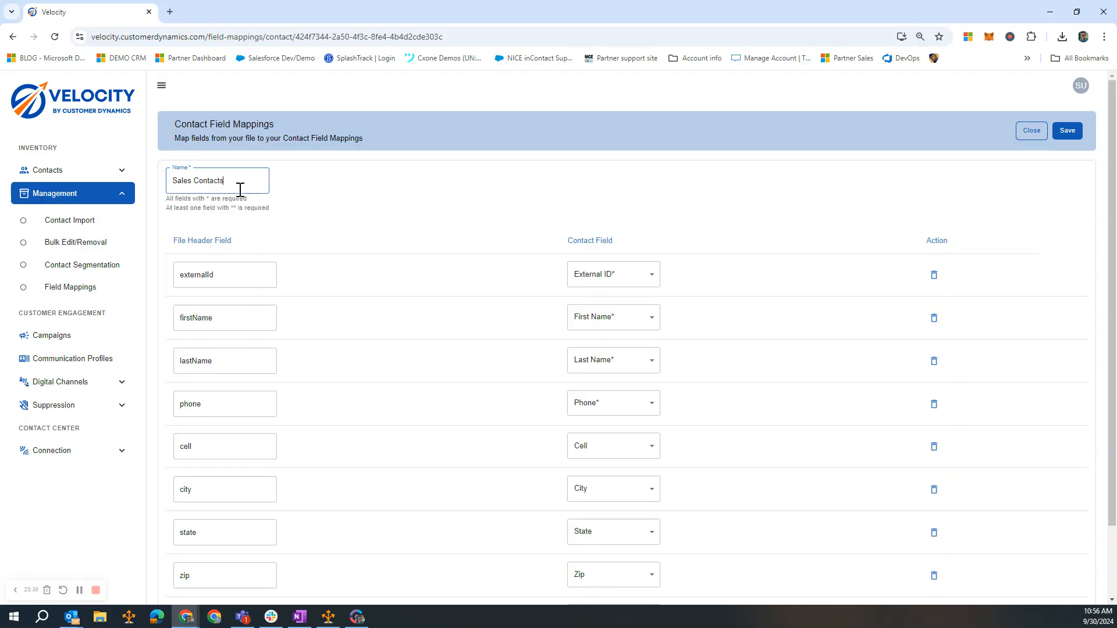
{"action": "scroll", "coordinate": [236, 247], "scroll_direction": "down", "scroll_amount": 1}
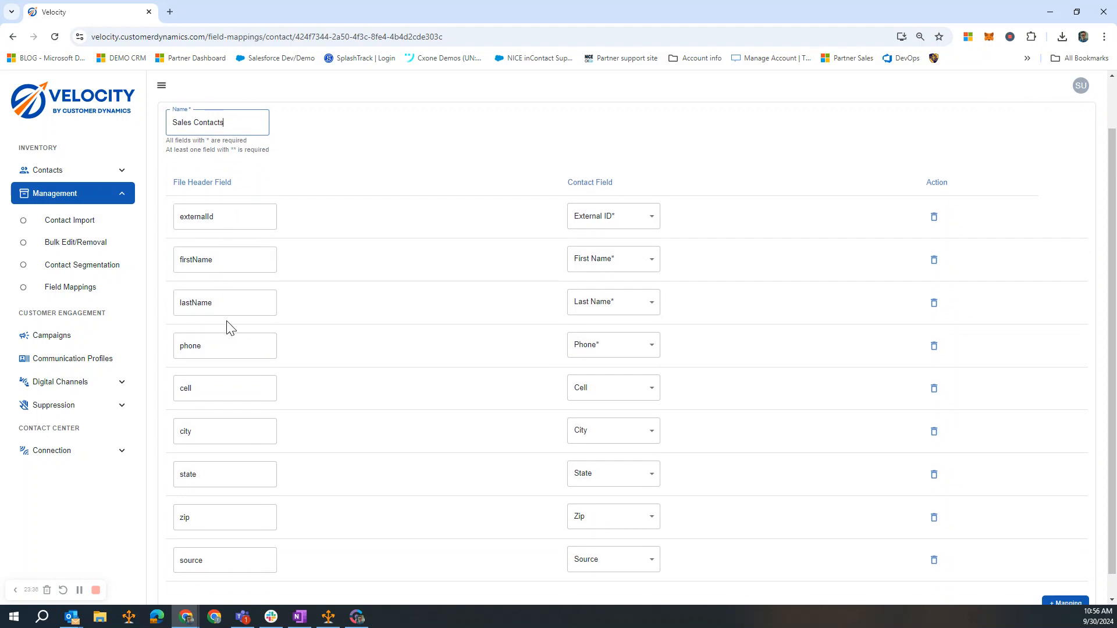
{"action": "scroll", "coordinate": [226, 343], "scroll_direction": "down", "scroll_amount": 1}
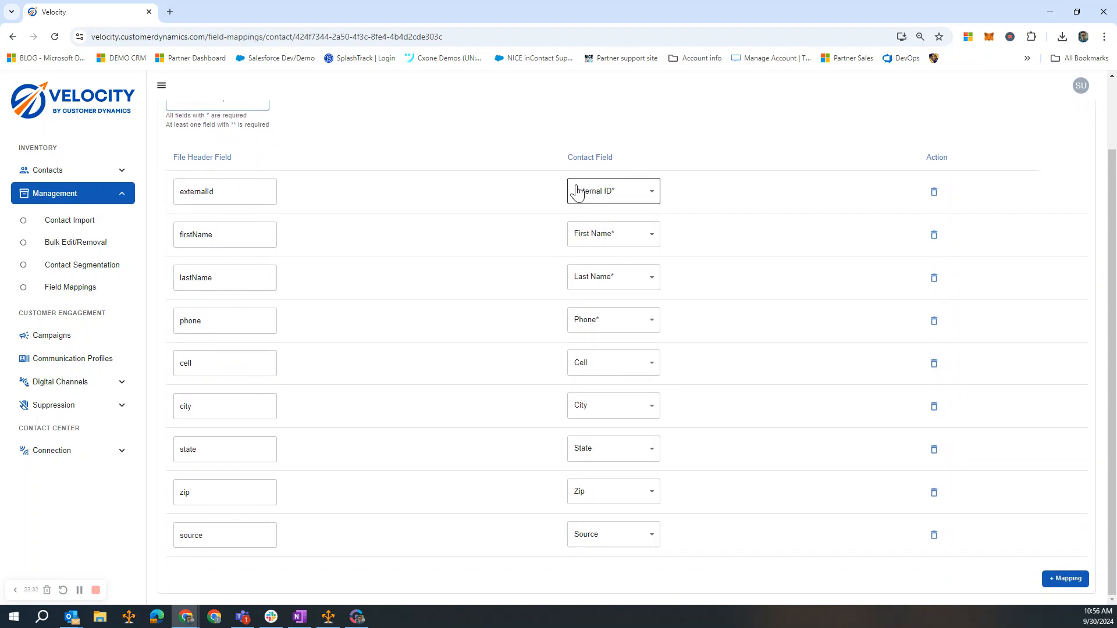
{"action": "scroll", "coordinate": [352, 394], "scroll_direction": "up", "scroll_amount": 2}
{"action": "left_click", "coordinate": [1030, 131]}
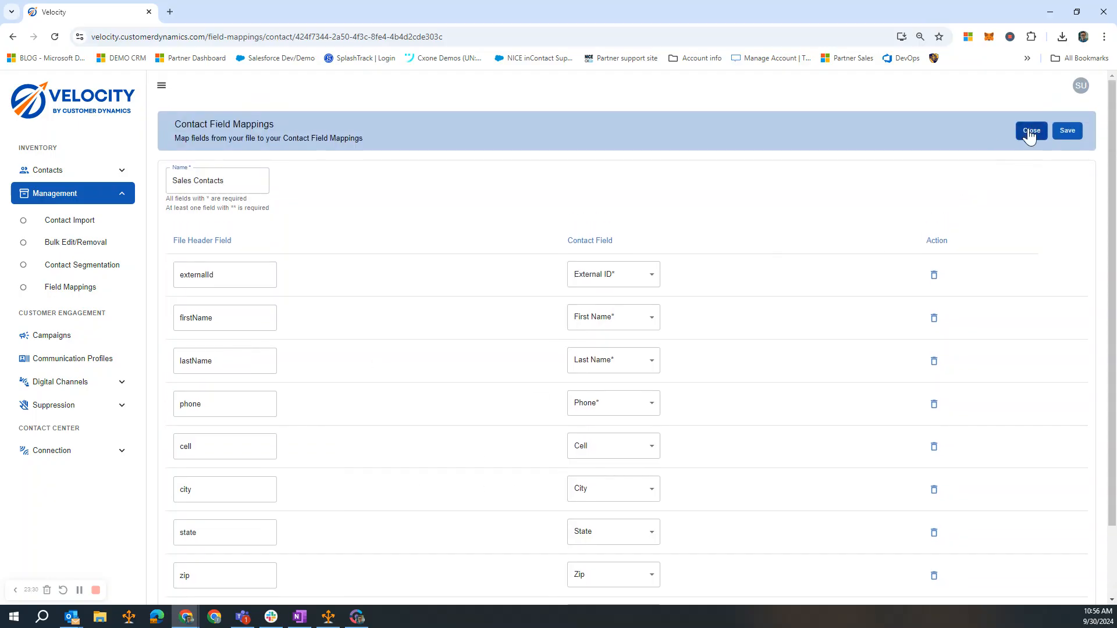
Step: Open the Facebook leads field mapping, examine its header-to-contact-field pairs, and close it
{"action": "left_click", "coordinate": [255, 263]}
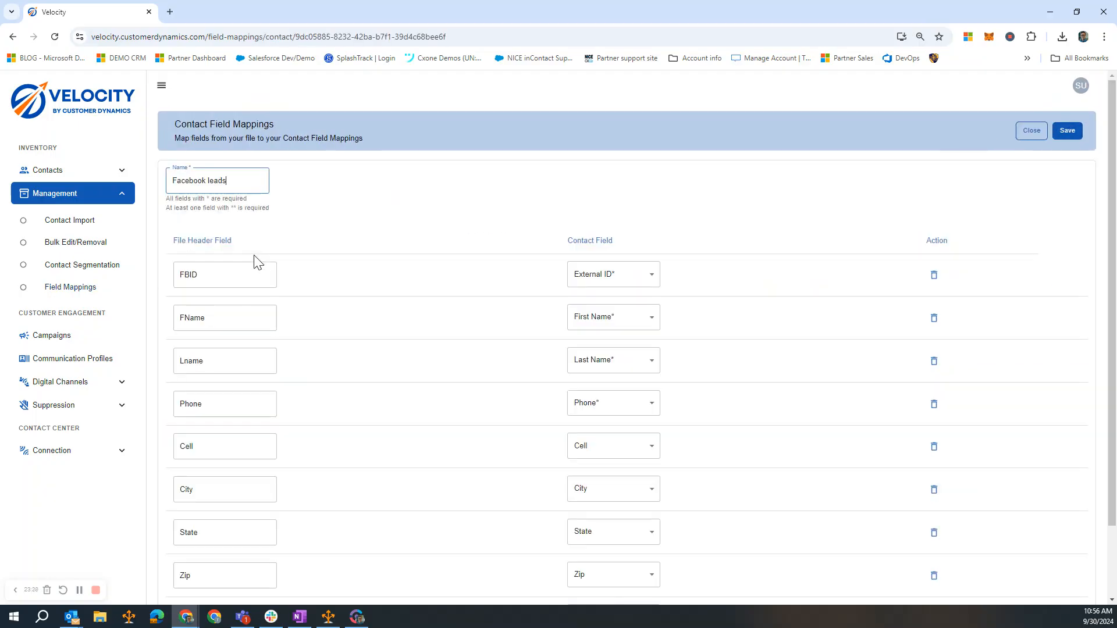
{"action": "scroll", "coordinate": [356, 270], "scroll_direction": "down", "scroll_amount": 2}
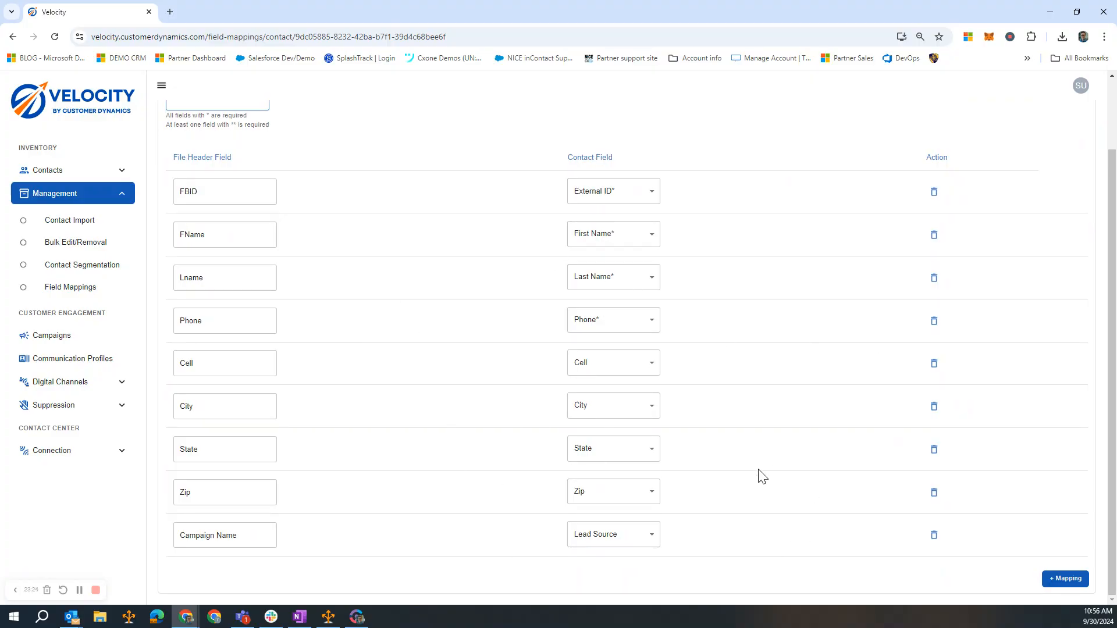
{"action": "scroll", "coordinate": [762, 476], "scroll_direction": "up", "scroll_amount": 3}
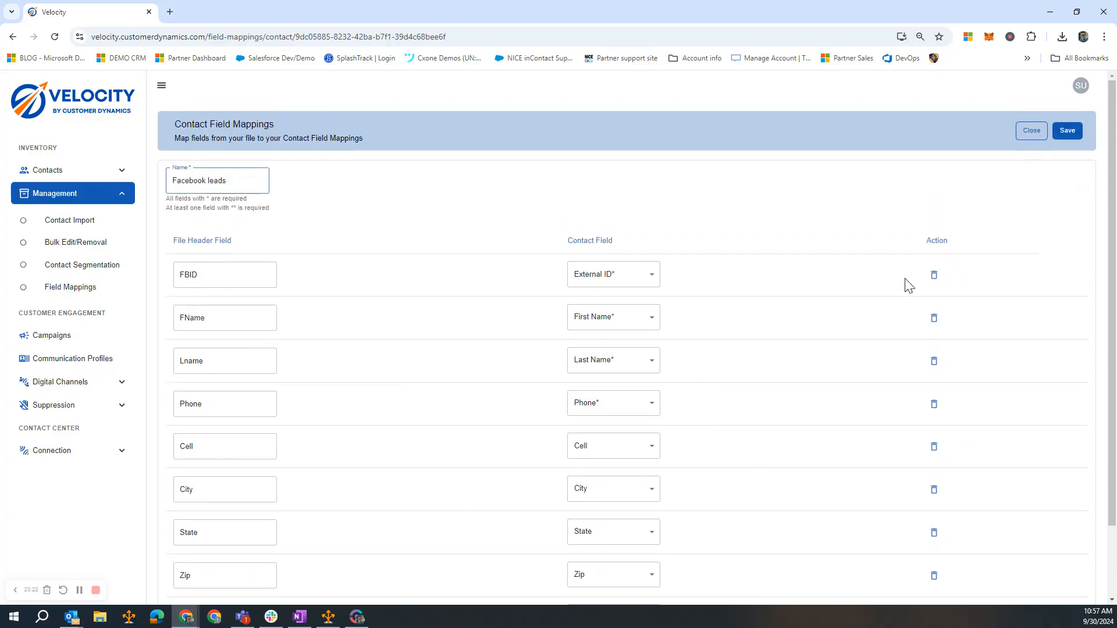
{"action": "left_click", "coordinate": [1021, 136]}
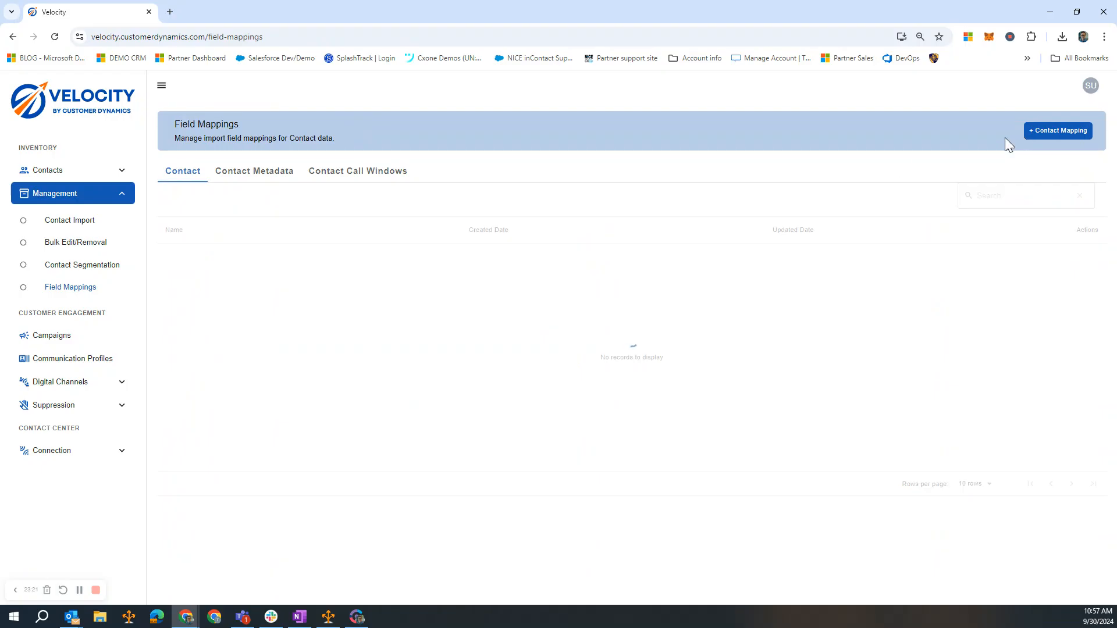
Step: Create a new communication profile and name it "Video Demo Profile"
{"action": "left_click", "coordinate": [111, 199]}
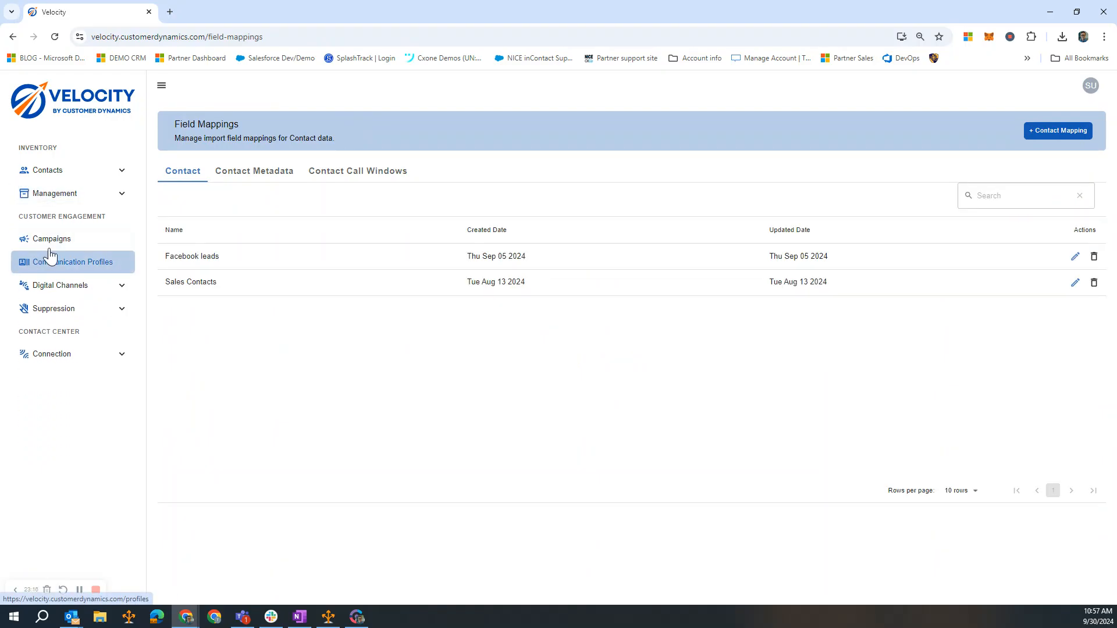
{"action": "left_click", "coordinate": [113, 271]}
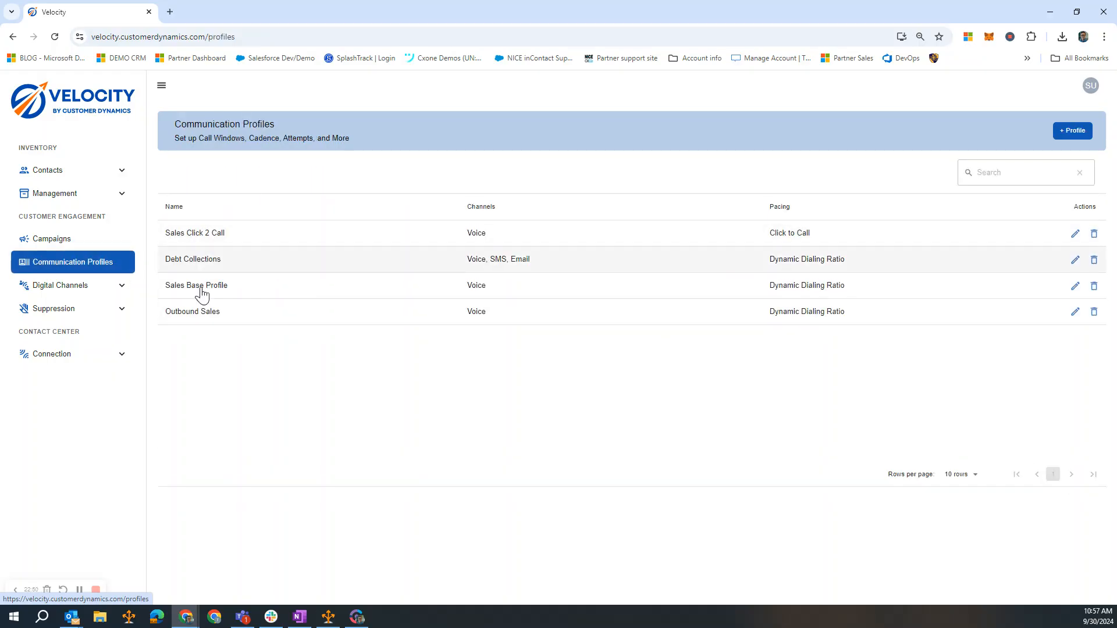
{"action": "left_click", "coordinate": [1070, 133]}
{"action": "left_click", "coordinate": [423, 177]}
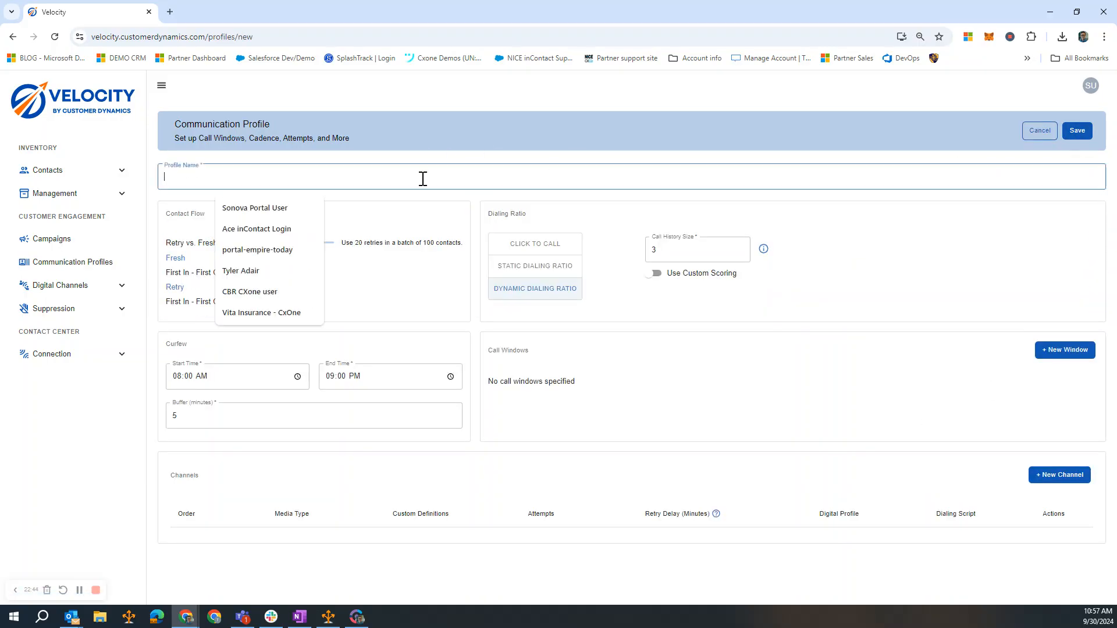
{"action": "type", "text": "Video De"}
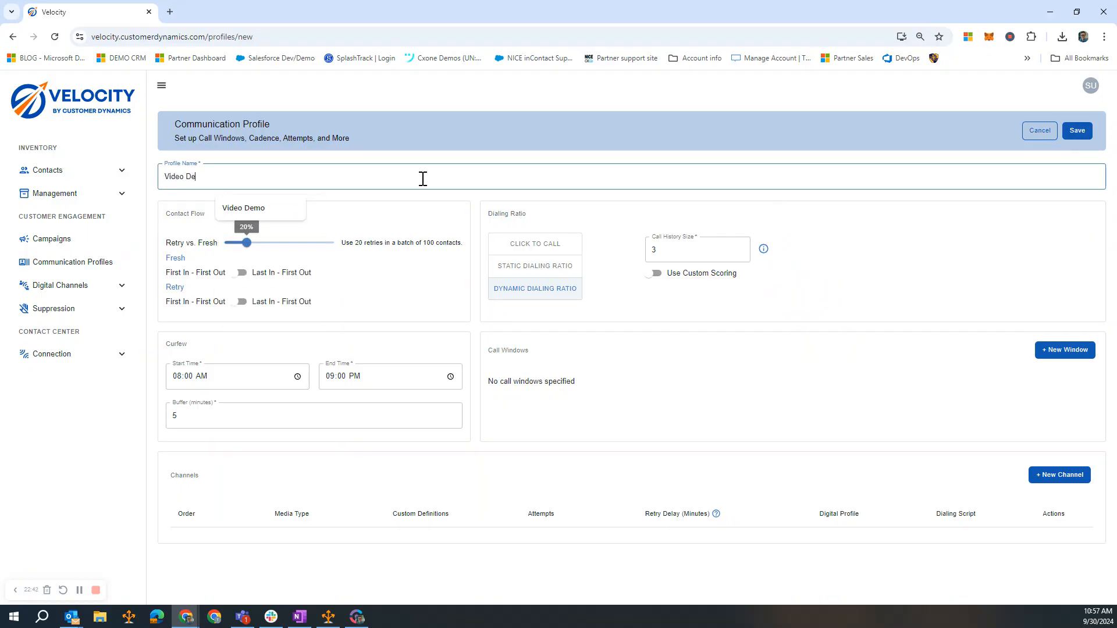
{"action": "type", "text": "mo Profile"}
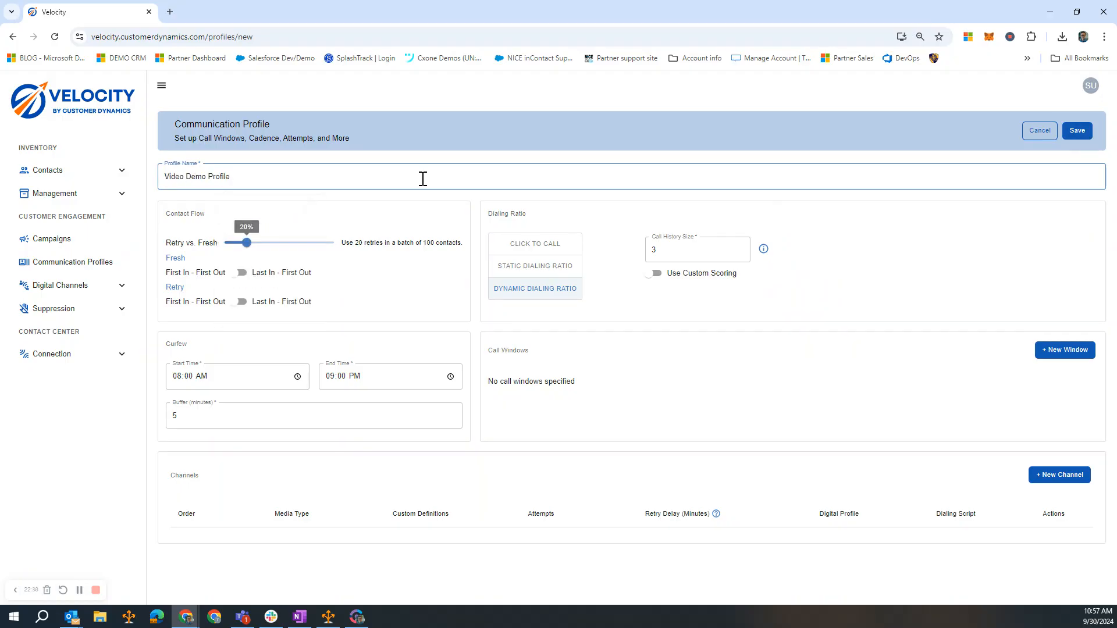
{"action": "left_click", "coordinate": [478, 297]}
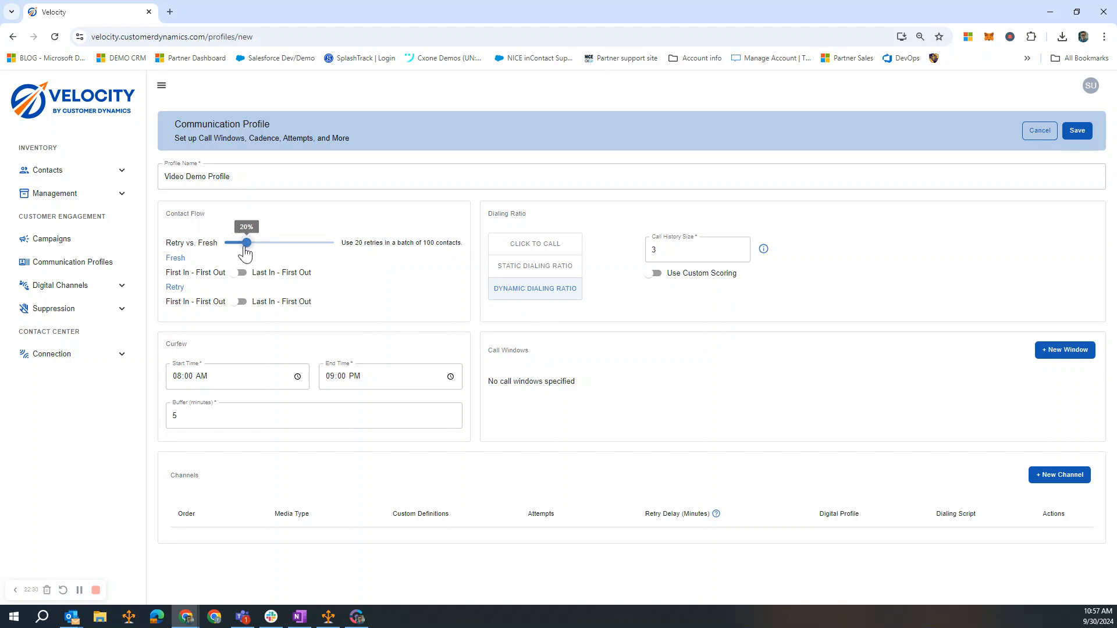
Step: Set the profile's Retry vs. Fresh ratio to 50% and switch both Fresh and Retry contacts to Last In - First Out
{"action": "left_click_drag", "start_coordinate": [245, 252], "coordinate": [280, 251]}
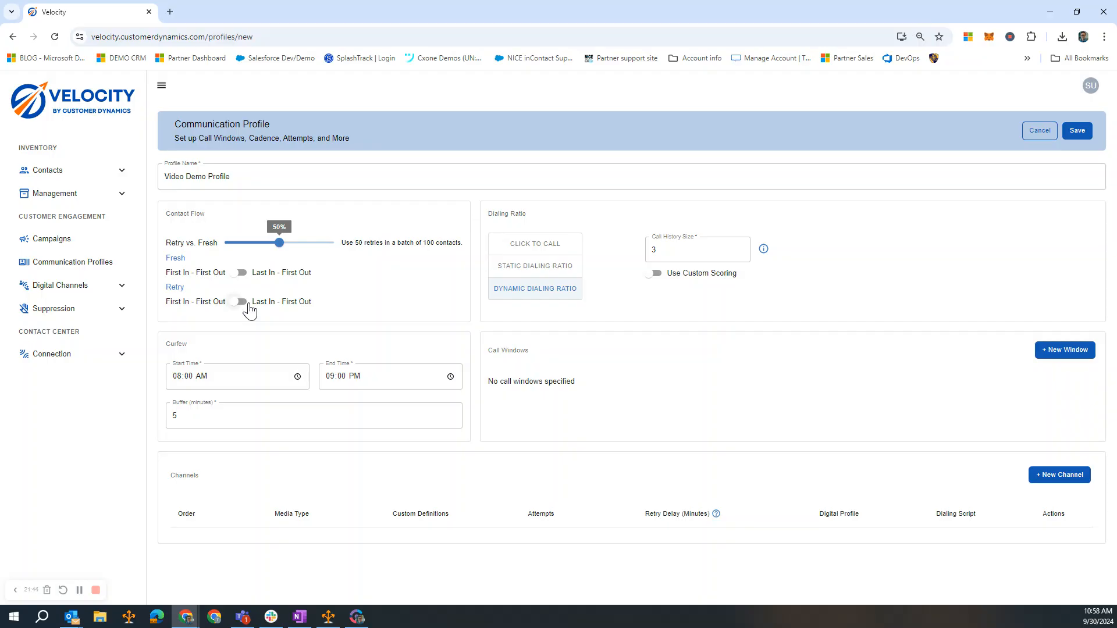
{"action": "left_click", "coordinate": [239, 274]}
{"action": "left_click", "coordinate": [240, 303]}
Step: Start a new call window and set its contact query to State Equal UT
{"action": "left_click", "coordinate": [1075, 352]}
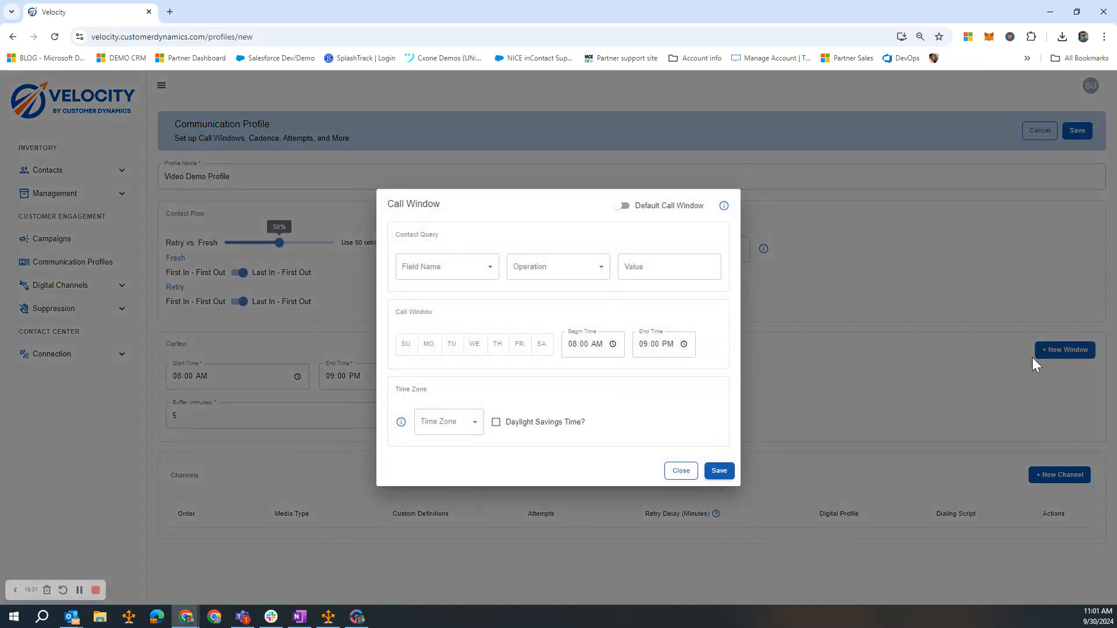
{"action": "left_click", "coordinate": [446, 272]}
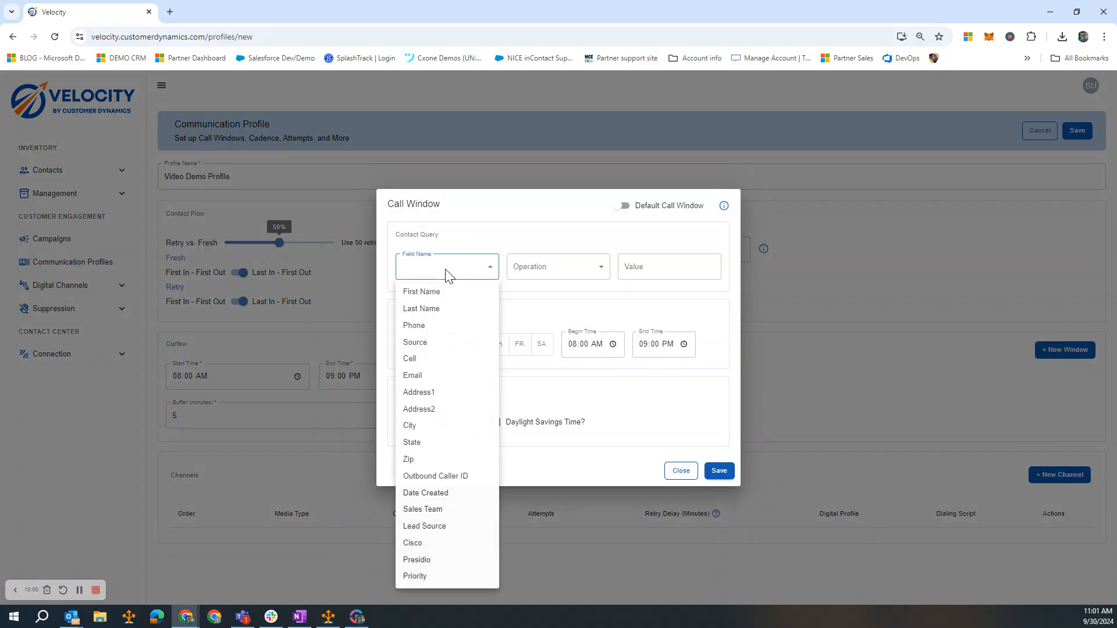
{"action": "left_click", "coordinate": [460, 445]}
{"action": "left_click", "coordinate": [552, 273]}
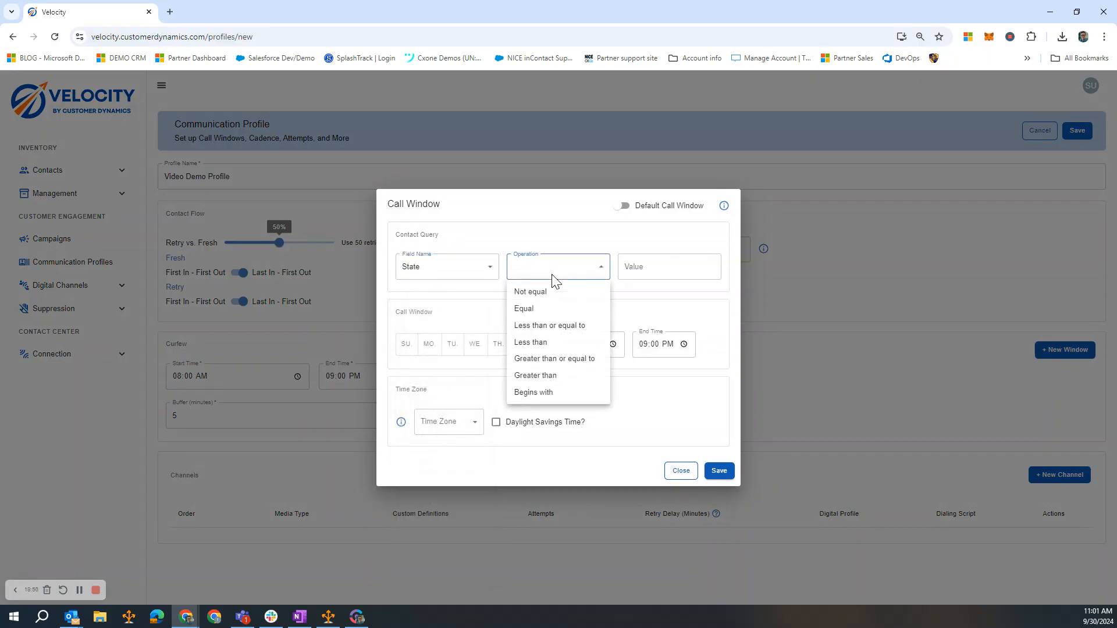
{"action": "left_click", "coordinate": [551, 309]}
{"action": "left_click", "coordinate": [643, 275]}
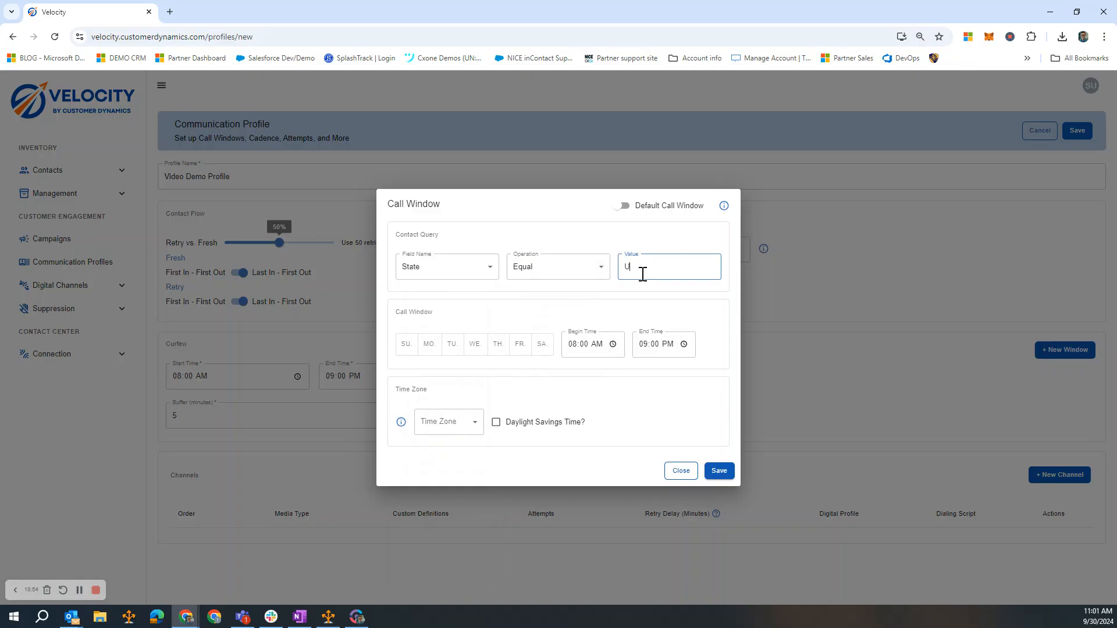
{"action": "left_click", "coordinate": [520, 307]}
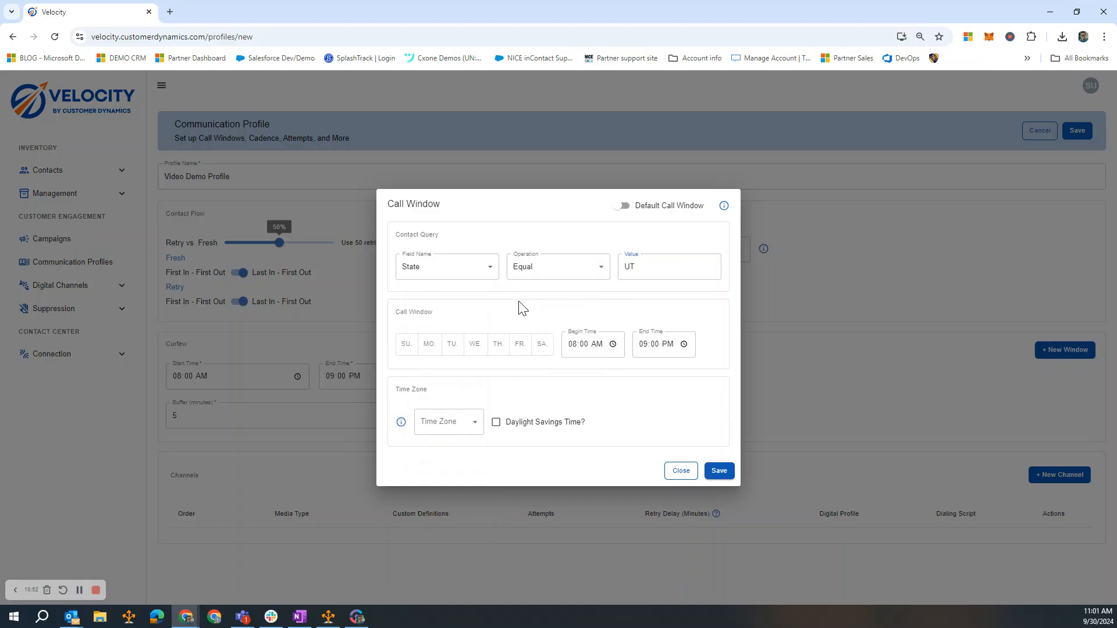
Step: Enable Monday through Saturday for the call window, set its end time to 07:00 PM, and save it
{"action": "left_click", "coordinate": [434, 343]}
{"action": "left_click", "coordinate": [450, 346]}
{"action": "left_click", "coordinate": [477, 348]}
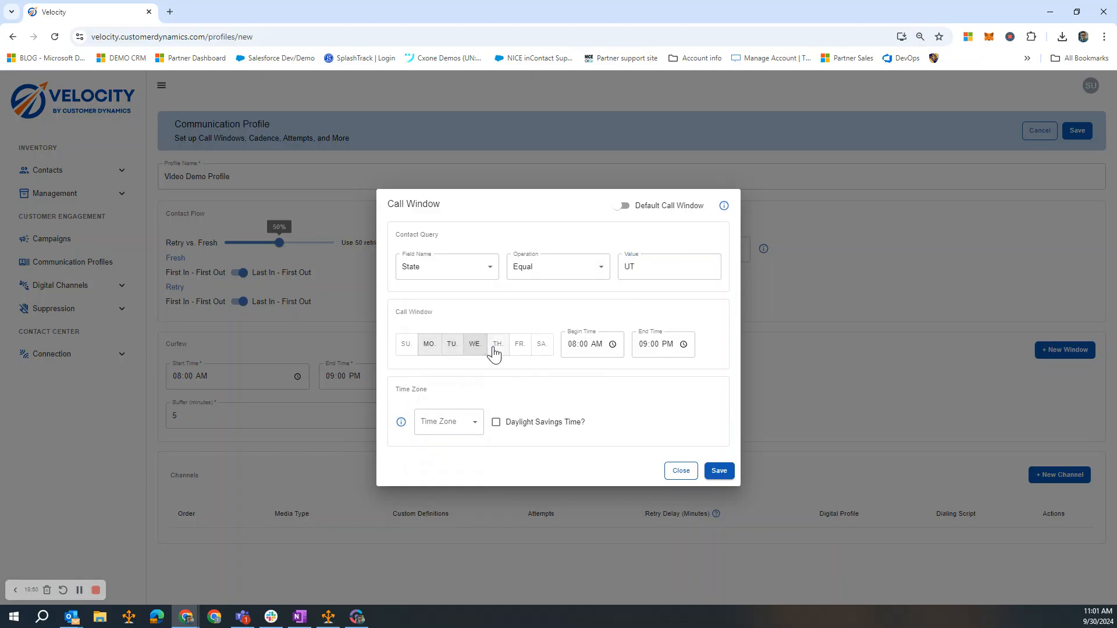
{"action": "left_click", "coordinate": [499, 349]}
{"action": "left_click", "coordinate": [518, 349]}
{"action": "left_click", "coordinate": [542, 349]}
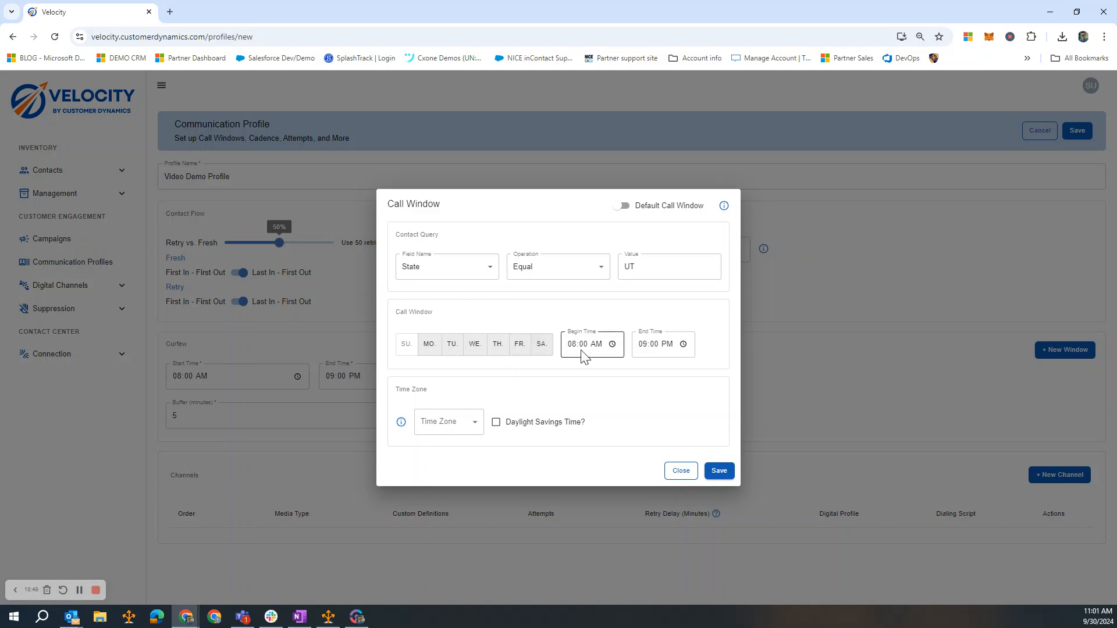
{"action": "left_click", "coordinate": [643, 349]}
{"action": "type", "text": "07"}
{"action": "left_click", "coordinate": [703, 368]}
{"action": "left_click", "coordinate": [719, 472]}
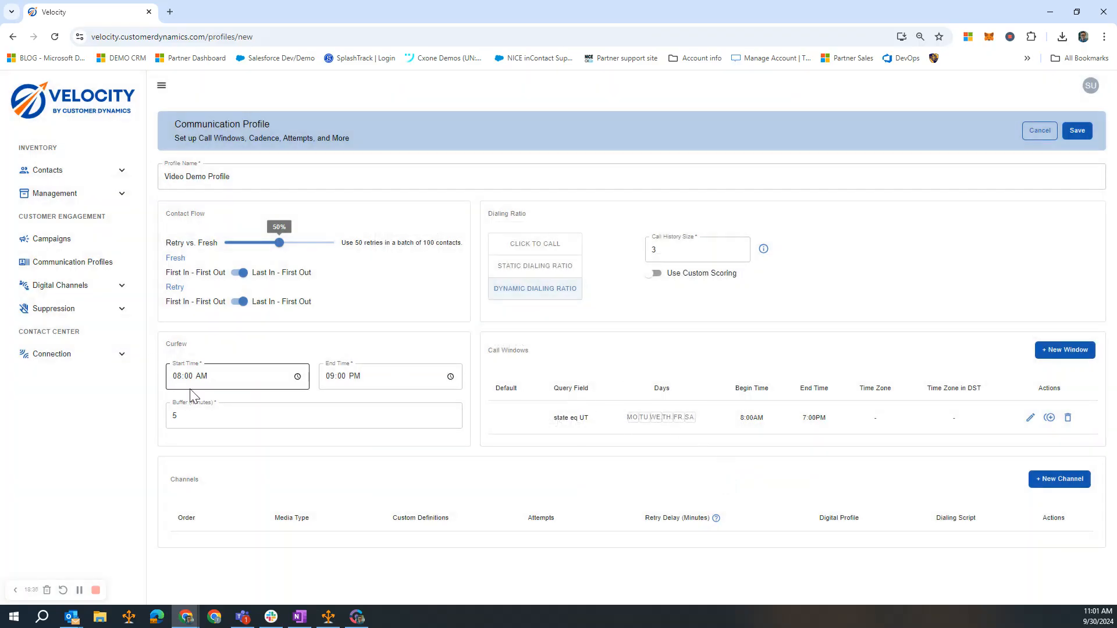
Step: Start a second call window and set its contact query to Sales Team Equal True
{"action": "left_click", "coordinate": [1062, 352]}
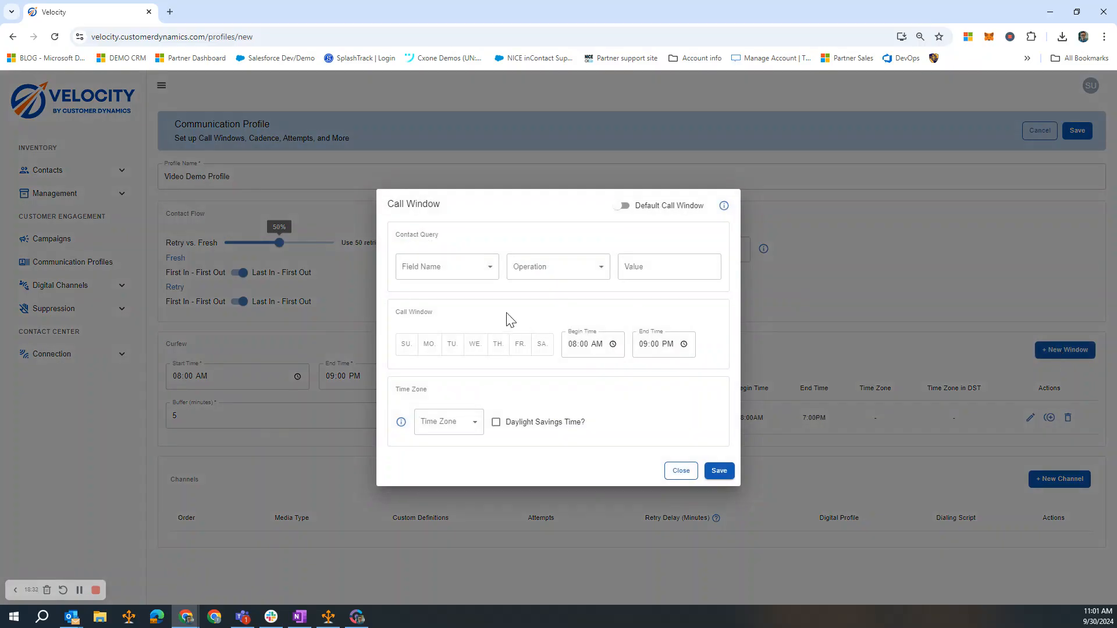
{"action": "left_click", "coordinate": [473, 274]}
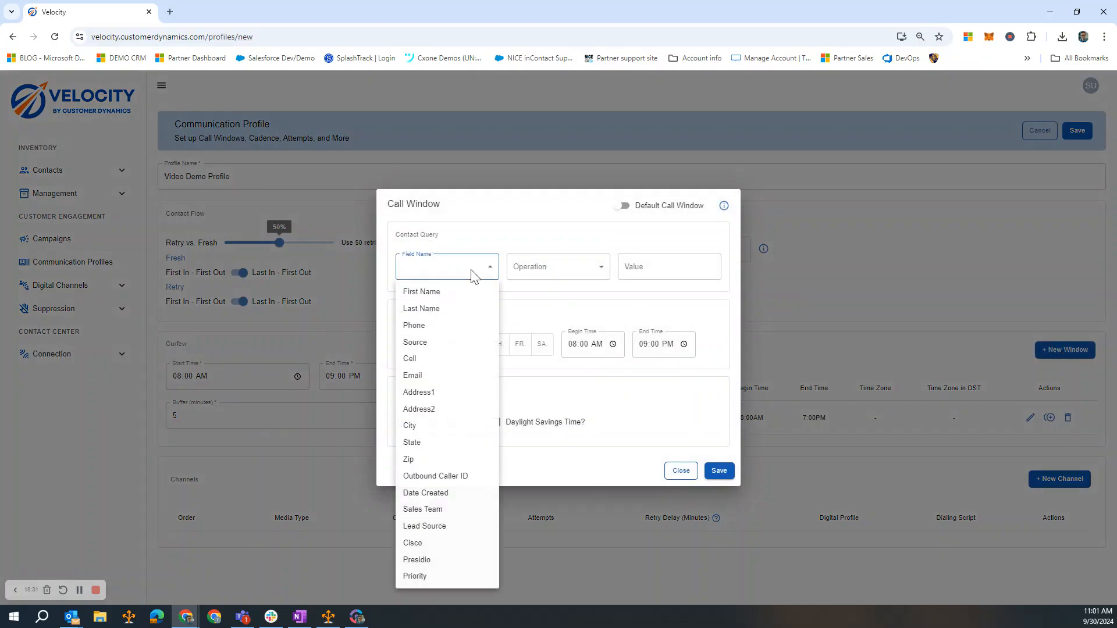
{"action": "left_click", "coordinate": [437, 510]}
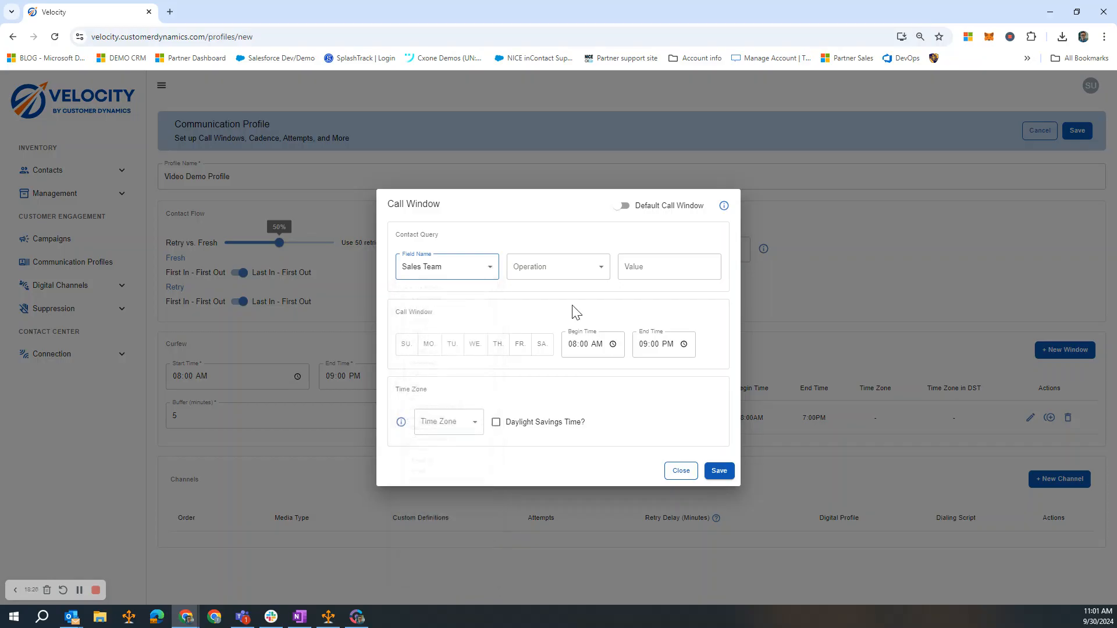
{"action": "left_click", "coordinate": [584, 273]}
{"action": "left_click", "coordinate": [526, 308]}
{"action": "left_click", "coordinate": [662, 270]}
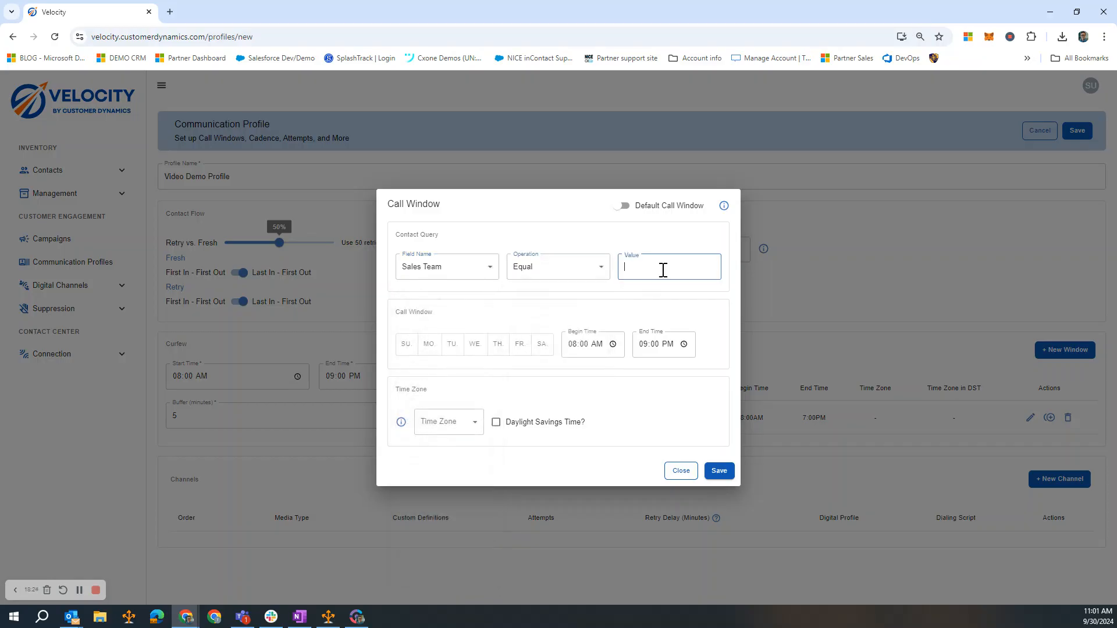
Step: Enable Monday through Friday for the call window, set it to run from 11:00 AM to 01:00 PM, and save it
{"action": "left_click", "coordinate": [430, 348]}
{"action": "left_click", "coordinate": [452, 349]}
{"action": "left_click", "coordinate": [475, 351]}
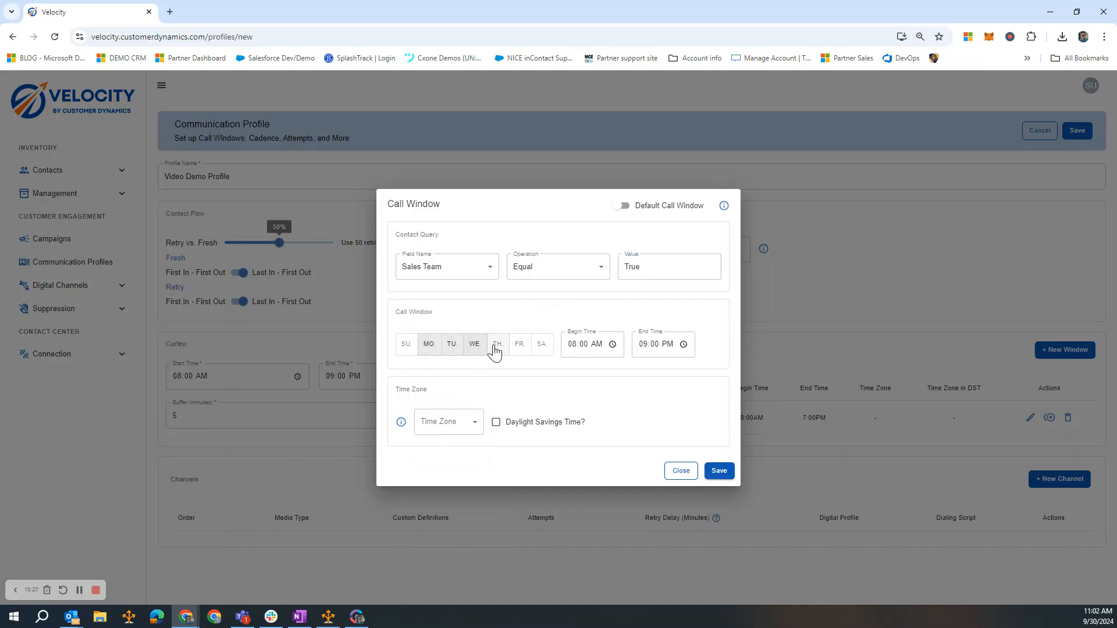
{"action": "left_click", "coordinate": [498, 347]}
{"action": "left_click", "coordinate": [520, 347]}
{"action": "left_click", "coordinate": [576, 345]}
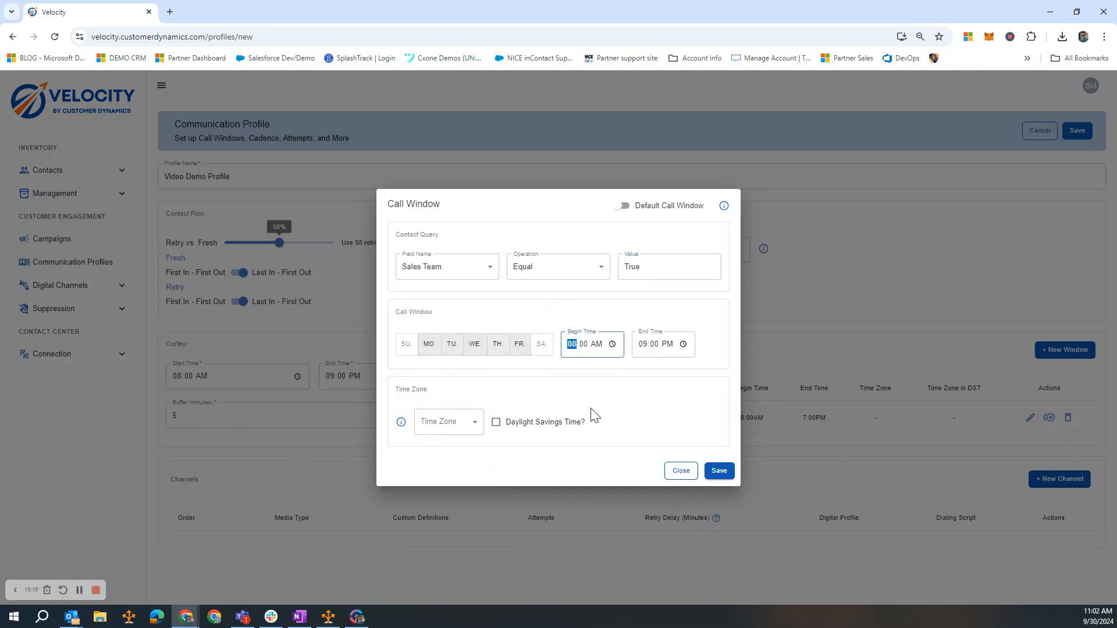
{"action": "type", "text": "11"}
{"action": "left_click", "coordinate": [642, 345]}
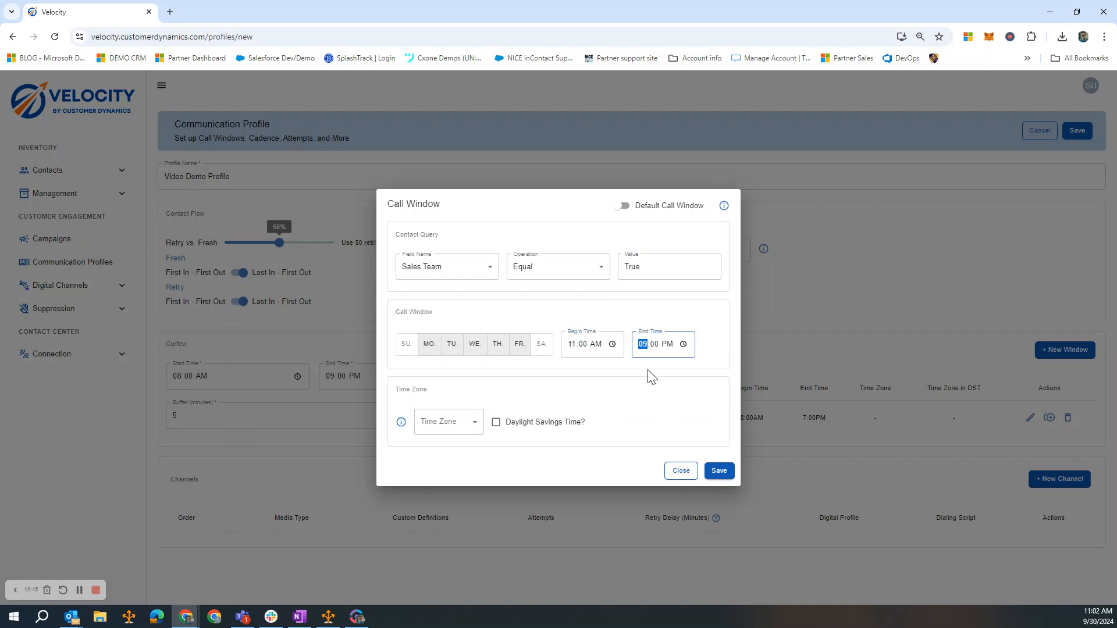
{"action": "type", "text": "1"}
{"action": "left_click", "coordinate": [720, 471]}
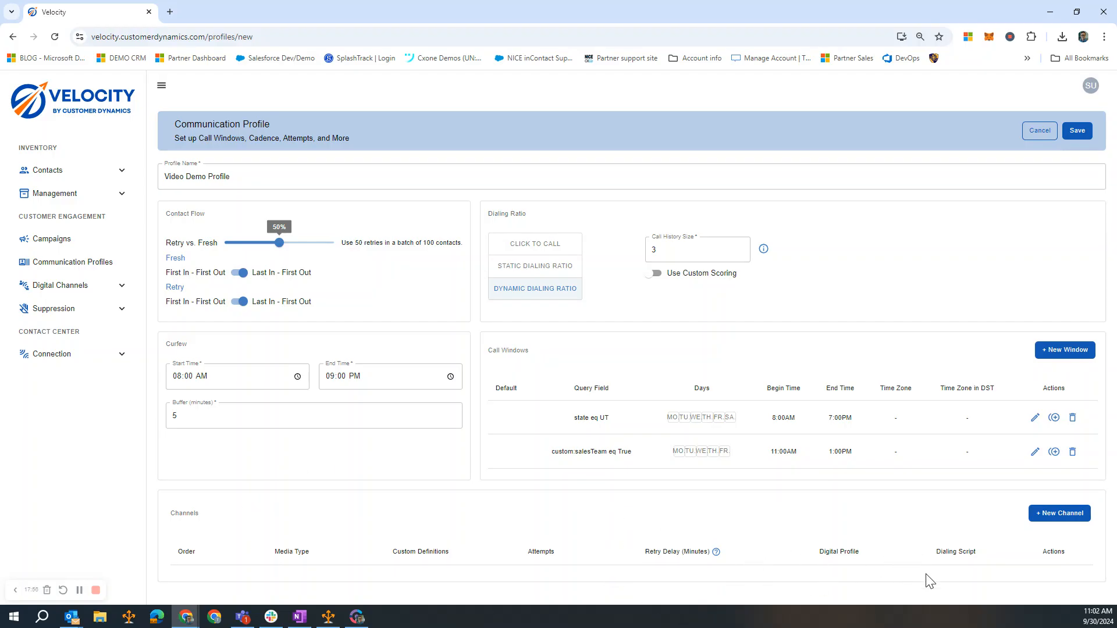
Step: Add a Voice channel with a 2-hour retry delay and a phone cadence entry with a delay of 1, and save it
{"action": "left_click", "coordinate": [1062, 523]}
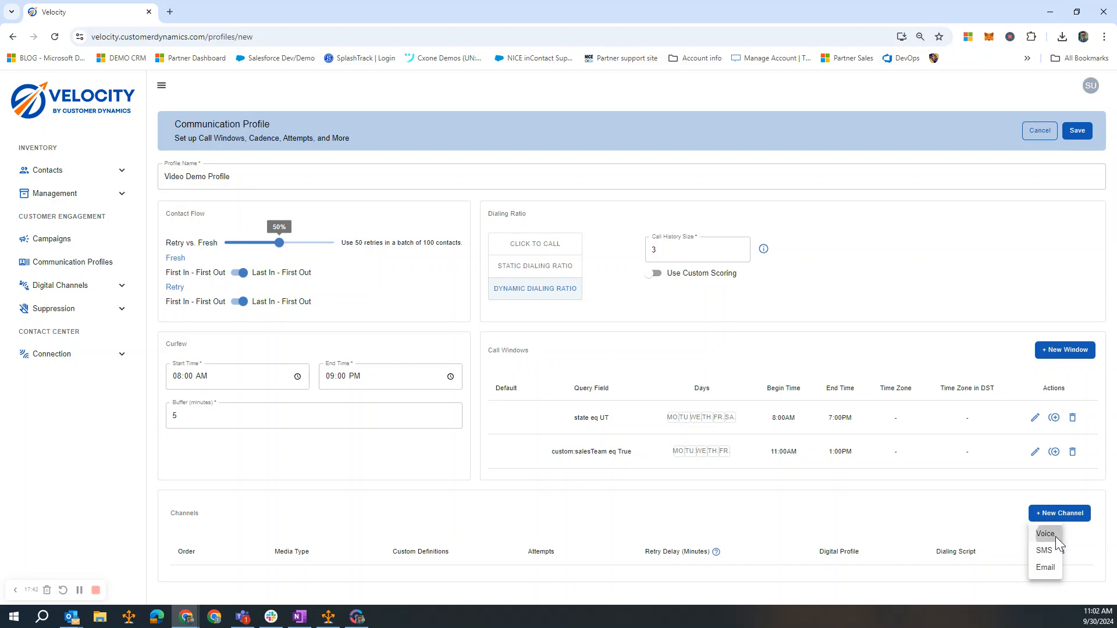
{"action": "left_click", "coordinate": [1046, 534]}
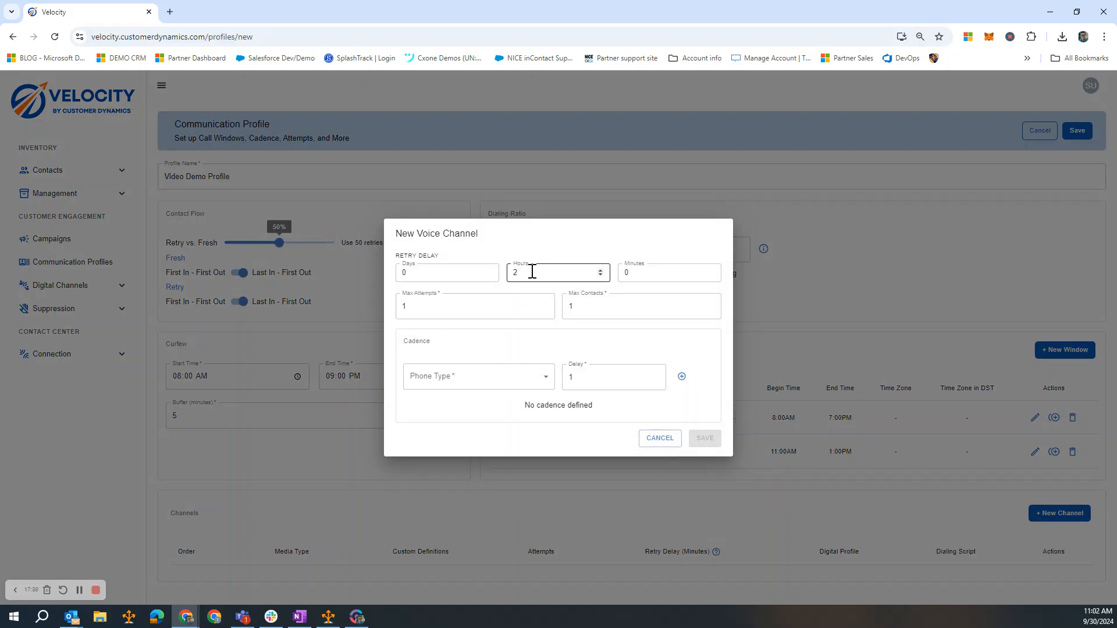
{"action": "left_click", "coordinate": [511, 387]}
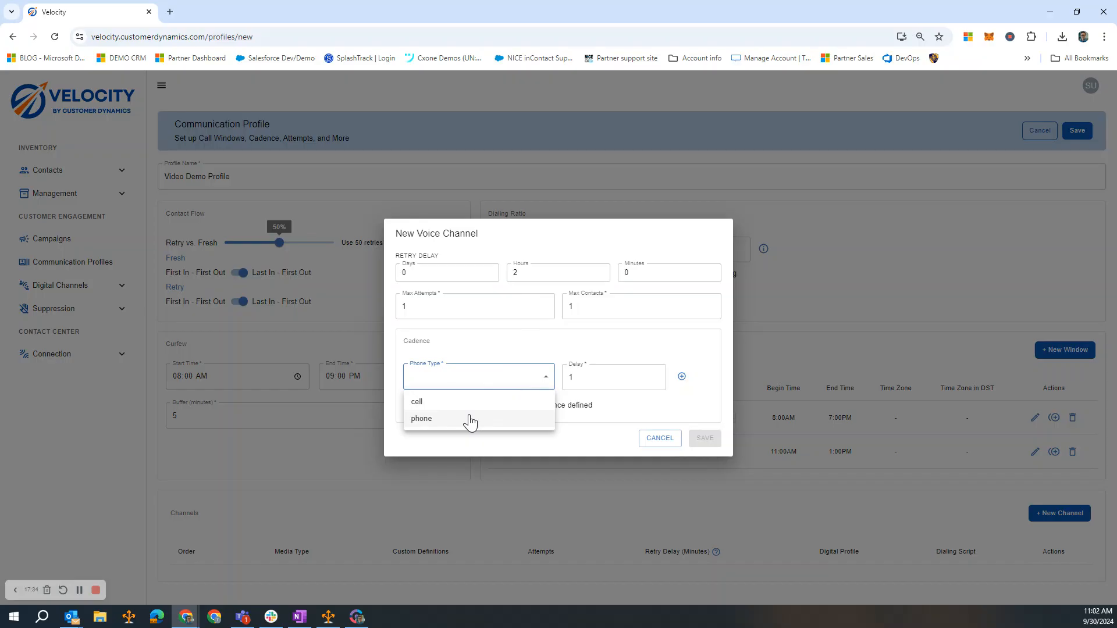
{"action": "left_click", "coordinate": [470, 419]}
{"action": "left_click", "coordinate": [511, 389]}
{"action": "left_click", "coordinate": [488, 418]}
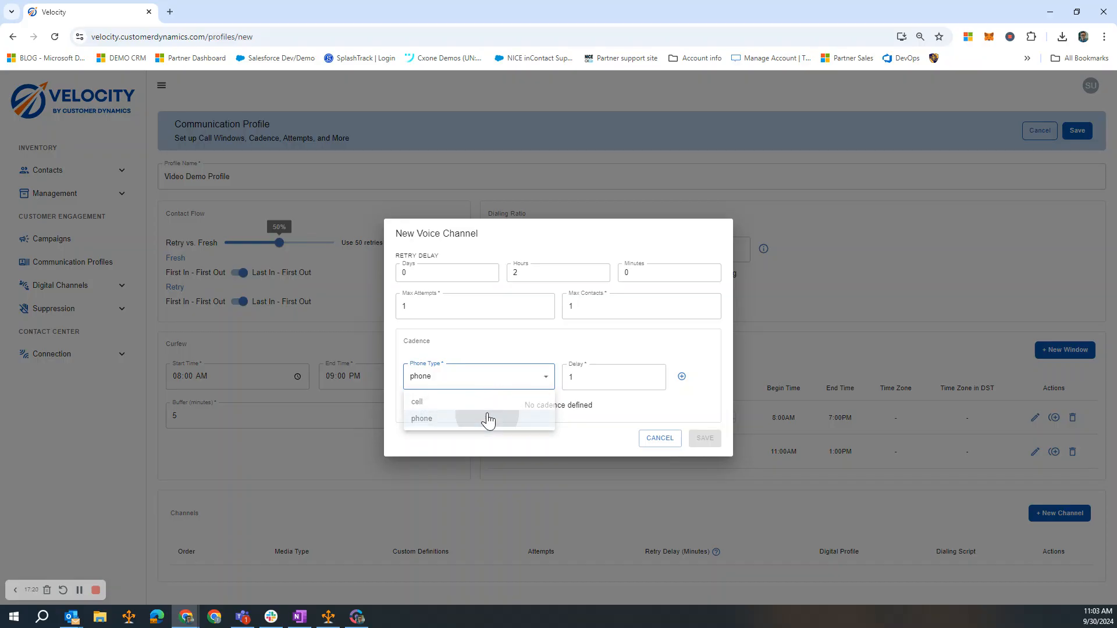
{"action": "left_click", "coordinate": [682, 376]}
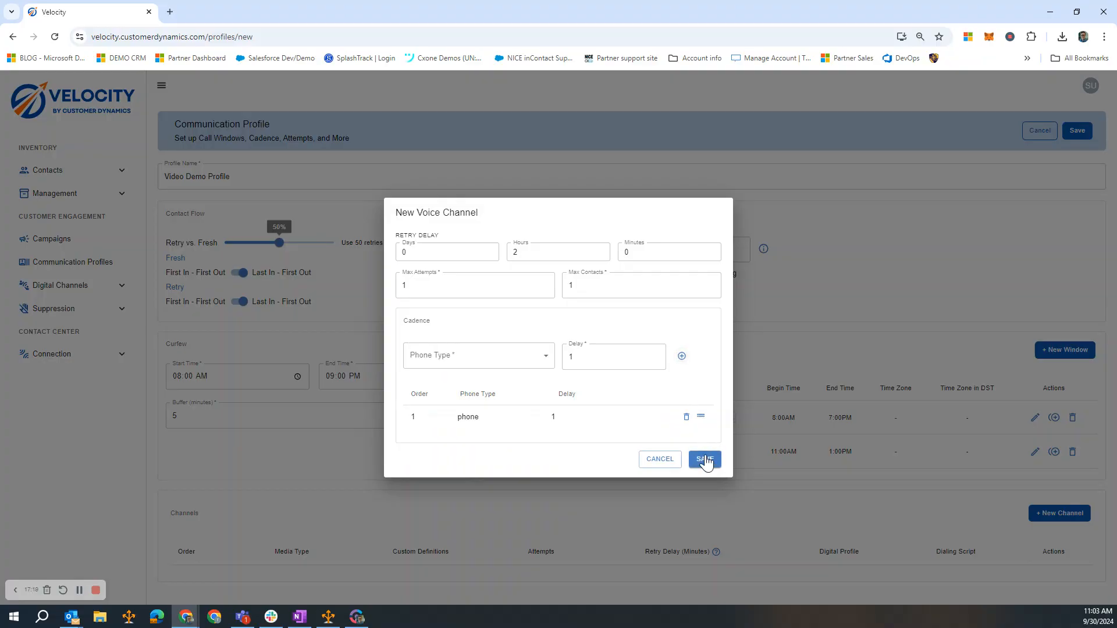
{"action": "left_click", "coordinate": [705, 460]}
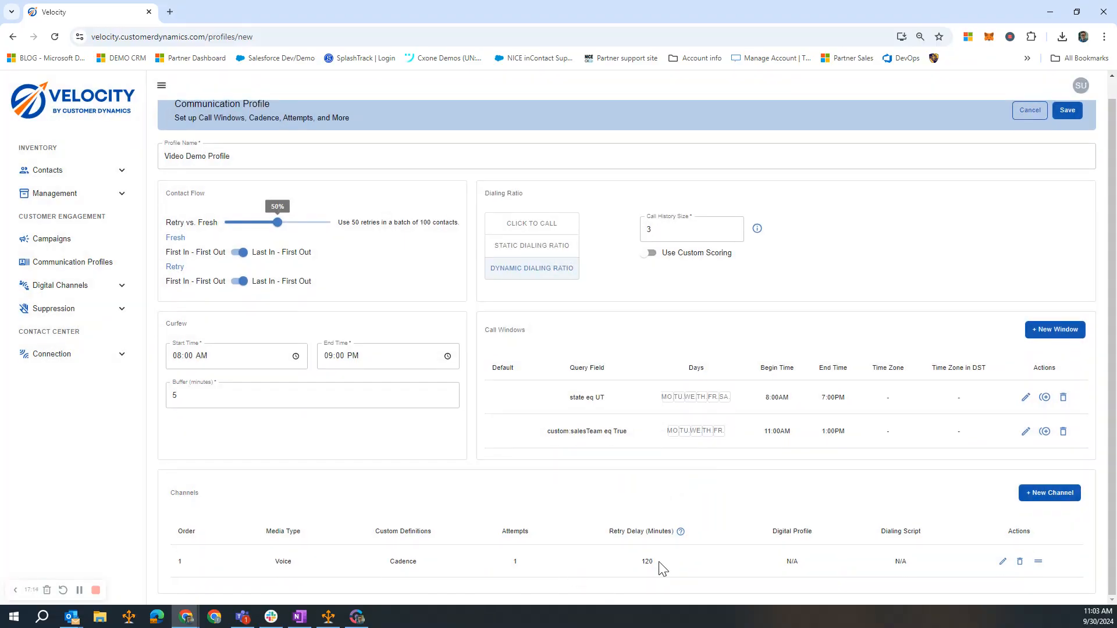
Step: Start a second Voice channel and set its retry delay to 0 hours and 1 minute
{"action": "left_click", "coordinate": [1053, 495]}
{"action": "left_click", "coordinate": [1034, 512]}
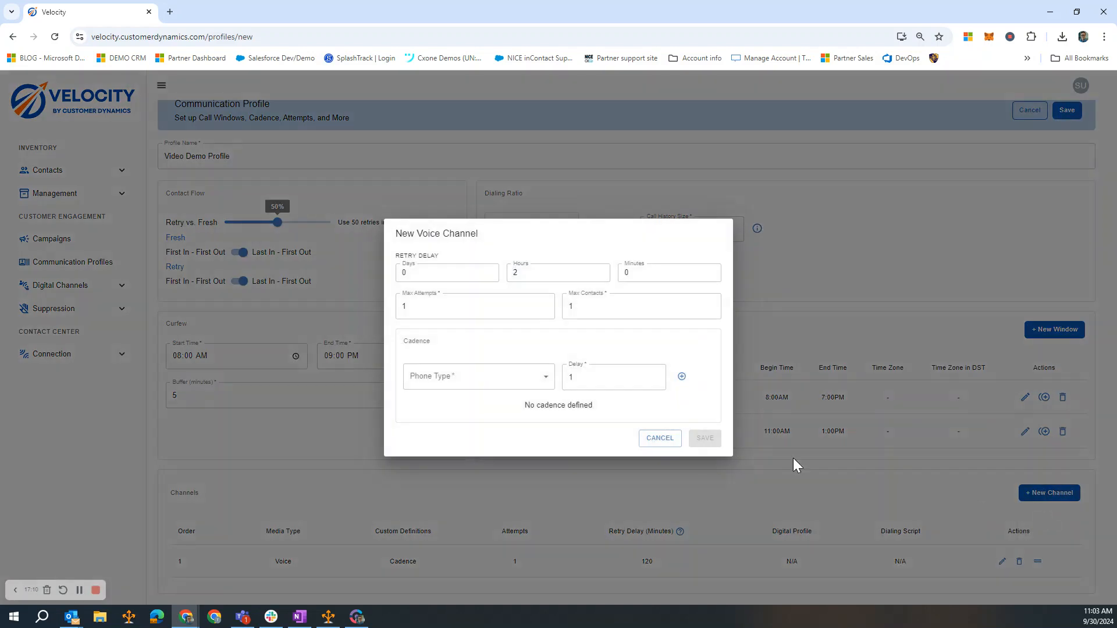
{"action": "left_click_drag", "start_coordinate": [525, 273], "coordinate": [510, 271]}
{"action": "type", "text": "0"}
{"action": "left_click", "coordinate": [635, 276]}
{"action": "left_click", "coordinate": [711, 270]}
Step: Add a cell cadence entry with a delay of 1 to the second Voice channel and save it
{"action": "left_click", "coordinate": [488, 381]}
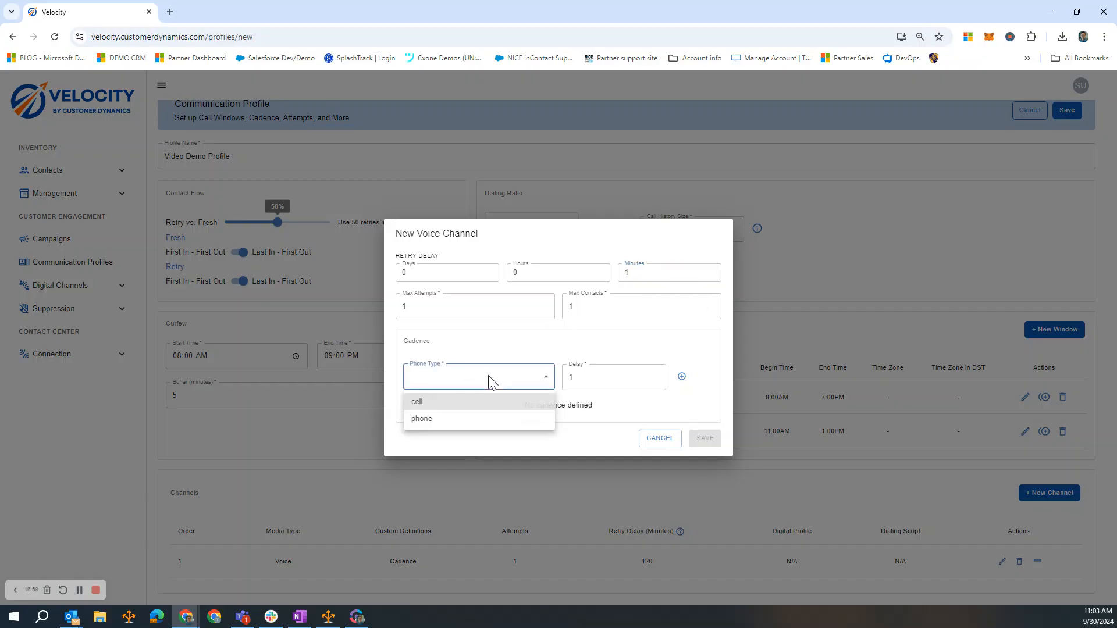
{"action": "left_click", "coordinate": [466, 401]}
{"action": "left_click", "coordinate": [682, 377]}
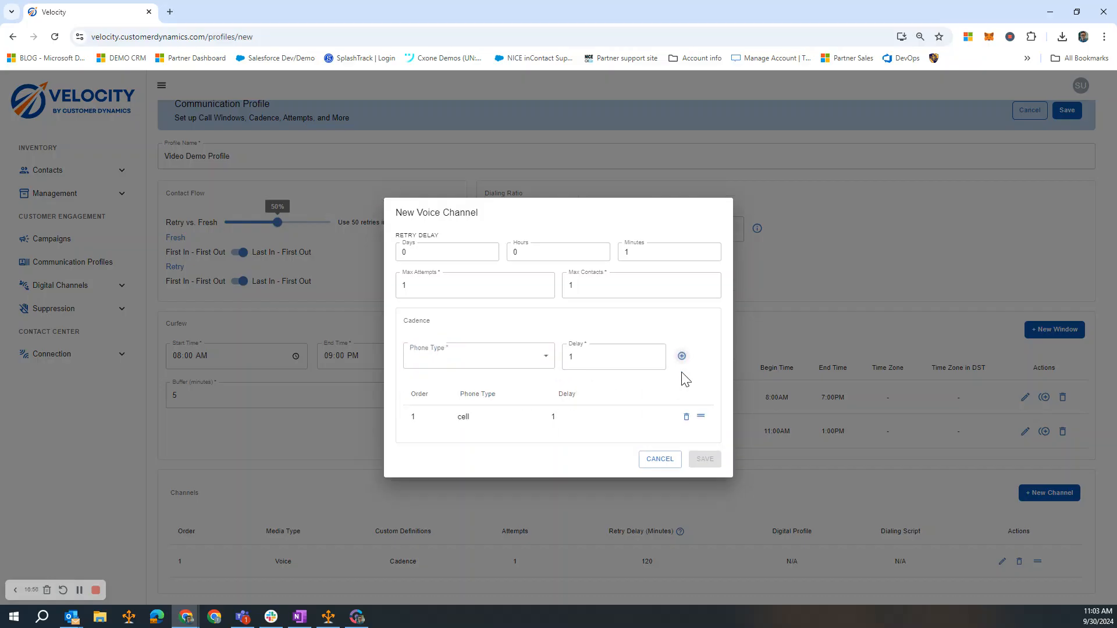
{"action": "left_click", "coordinate": [701, 460]}
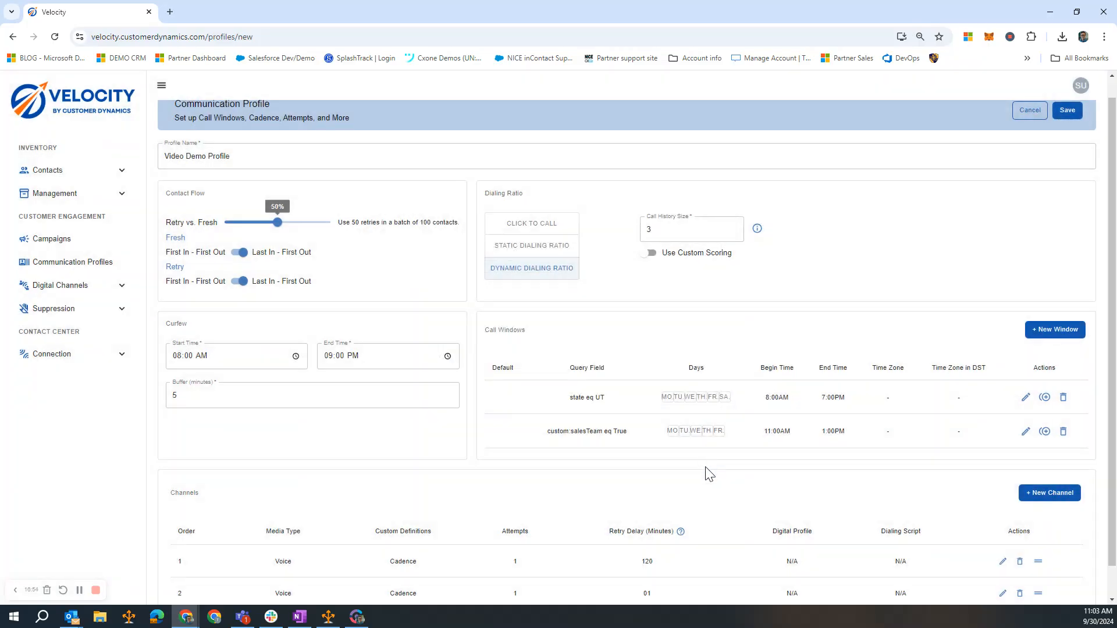
Step: Add an SMS channel with a retry delay of 1 day and 2 hours and the Sales Follow up digital profile, and save it
{"action": "scroll", "coordinate": [706, 470], "scroll_direction": "down", "scroll_amount": 1}
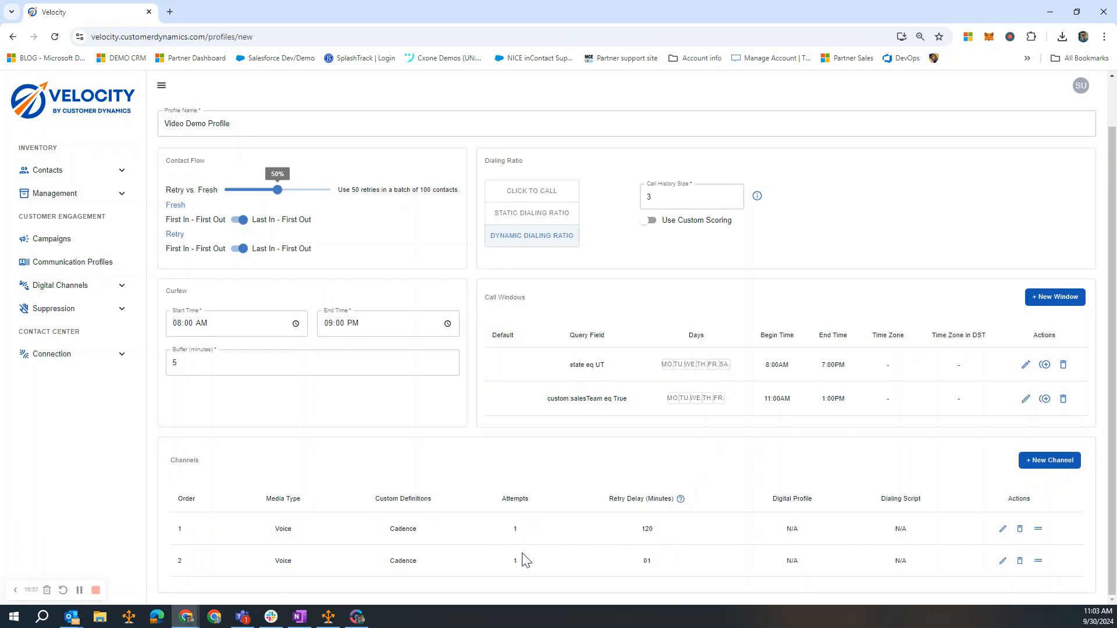
{"action": "left_click", "coordinate": [1046, 465]}
{"action": "left_click", "coordinate": [1044, 498]}
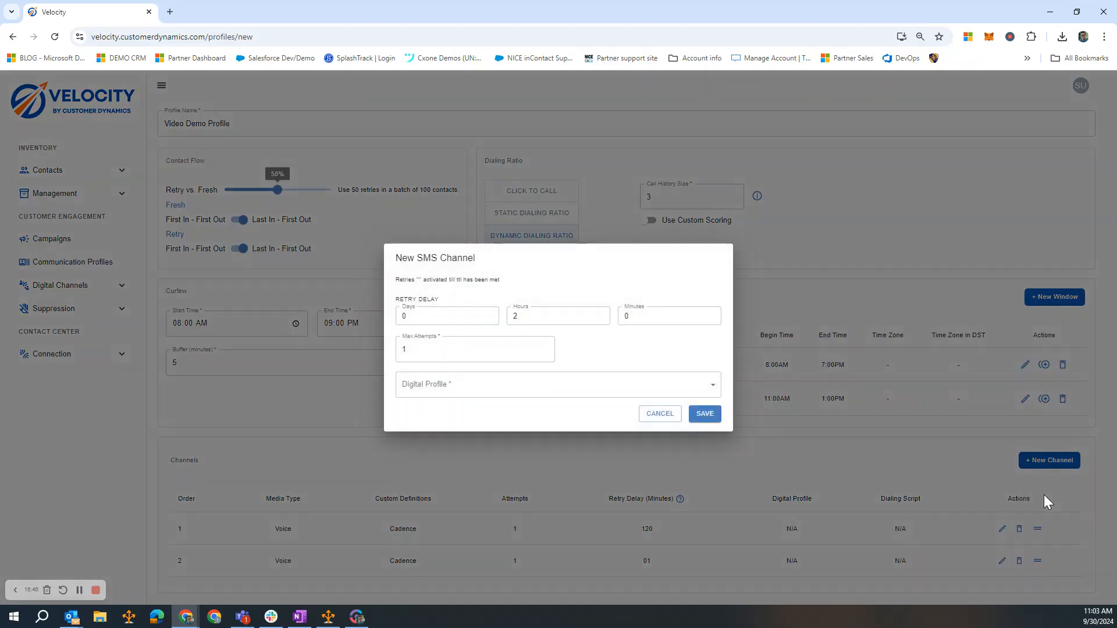
{"action": "left_click_drag", "start_coordinate": [423, 319], "coordinate": [384, 326]}
{"action": "type", "text": "1"}
{"action": "left_click", "coordinate": [425, 316]}
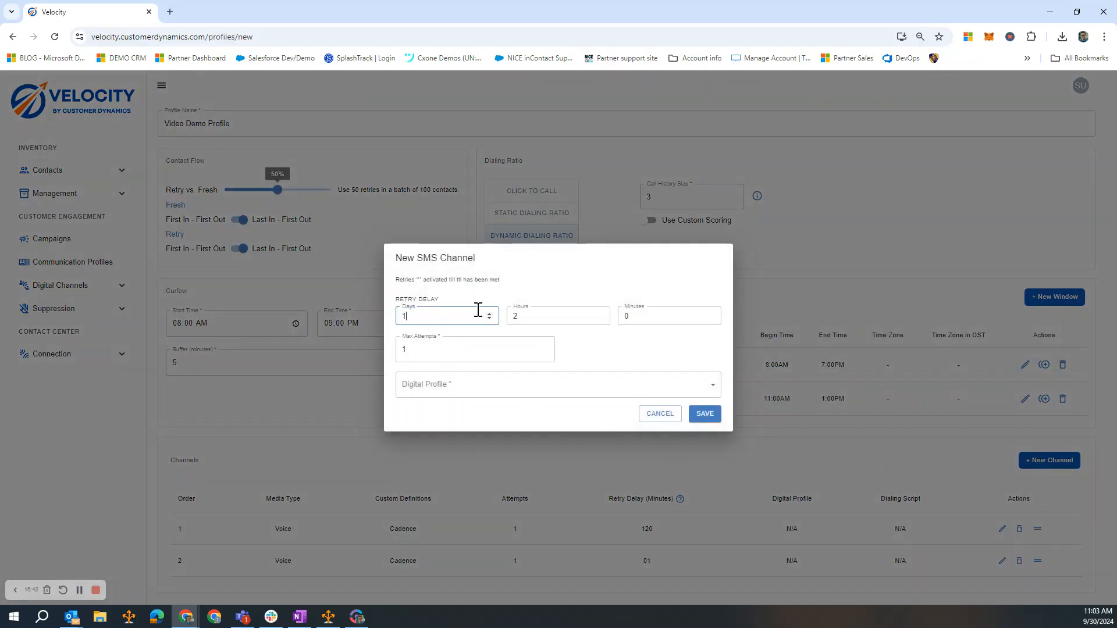
{"action": "left_click", "coordinate": [631, 391]}
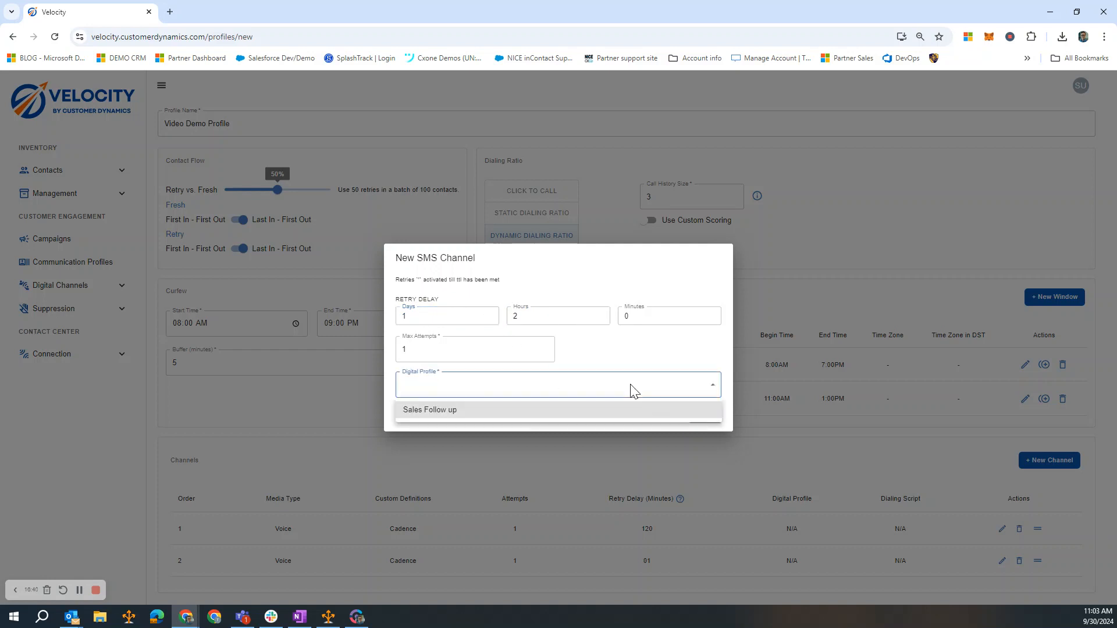
{"action": "left_click", "coordinate": [543, 412]}
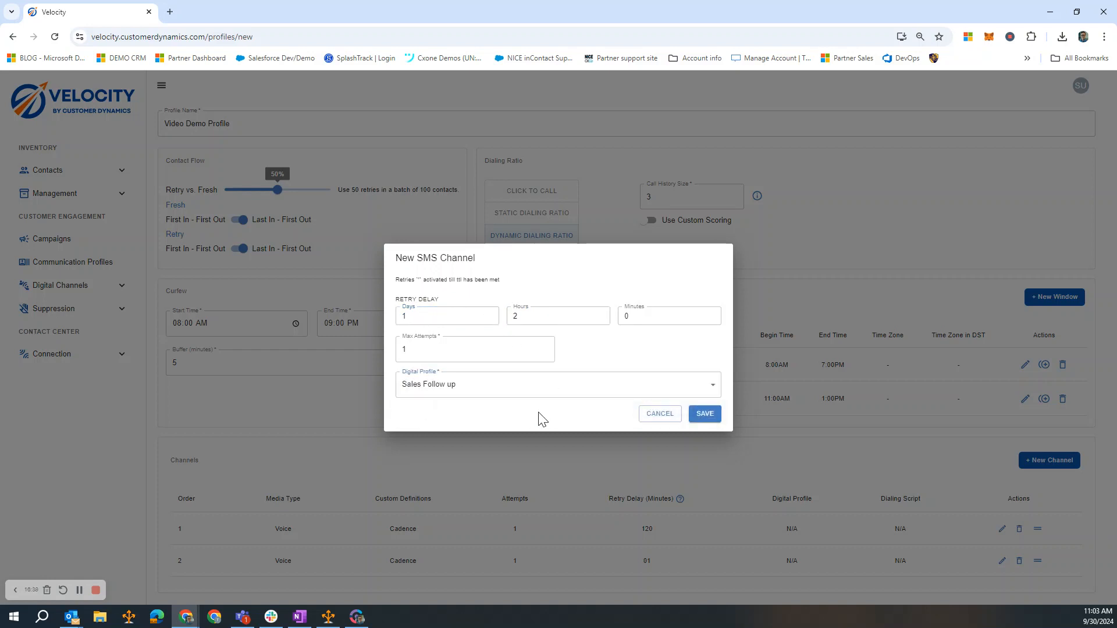
{"action": "left_click", "coordinate": [719, 420]}
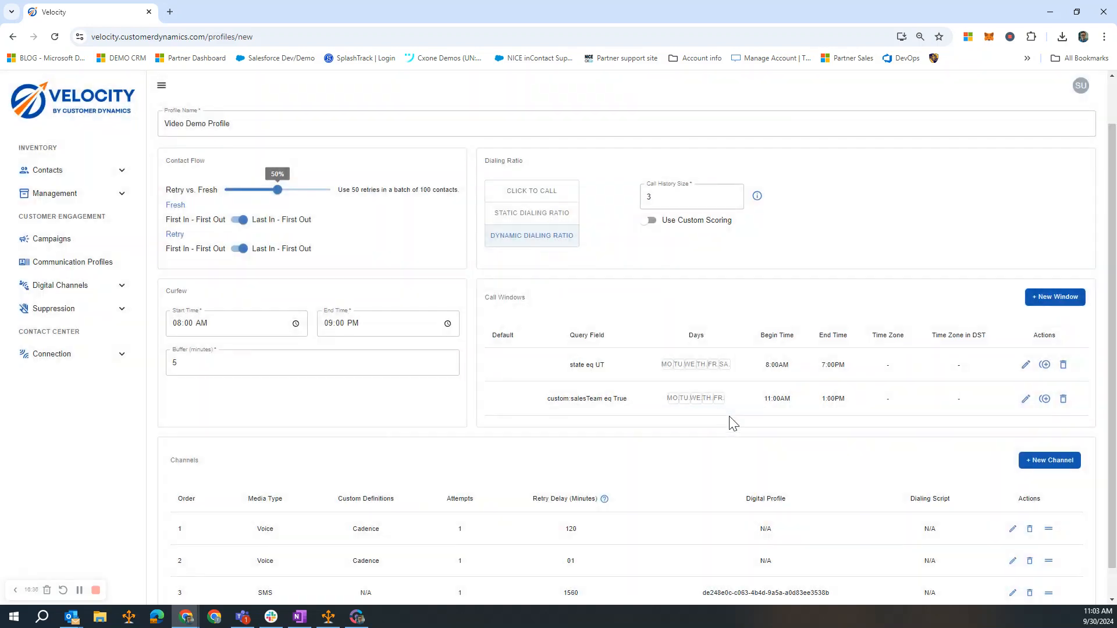
Step: Check the available channel types without adding another channel, and save the communication profile
{"action": "scroll", "coordinate": [801, 462], "scroll_direction": "down", "scroll_amount": 1}
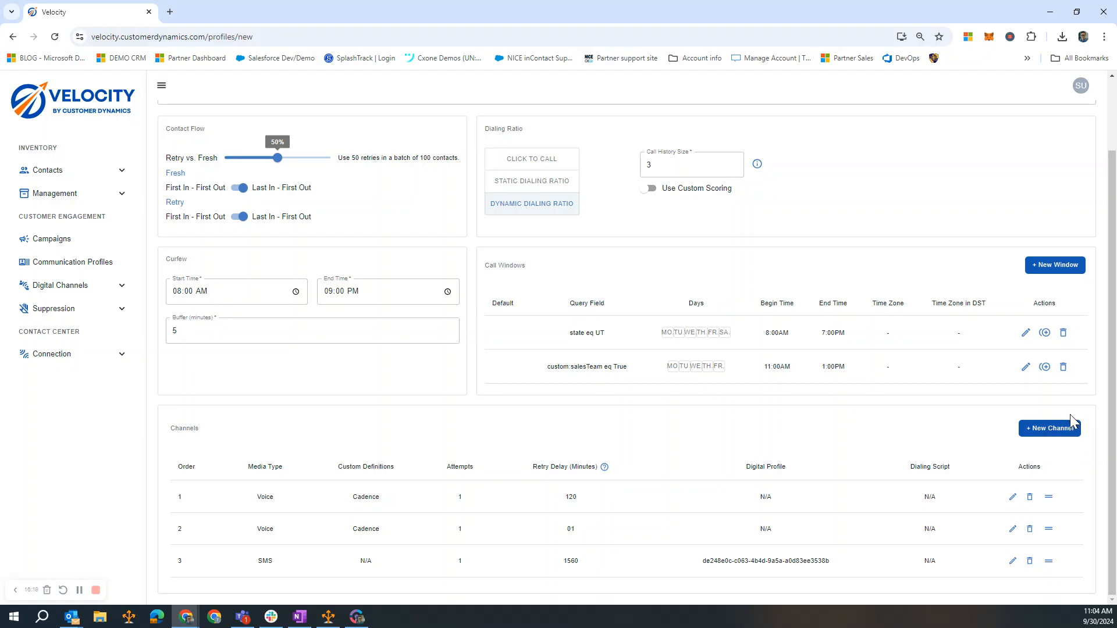
{"action": "left_click", "coordinate": [1052, 430]}
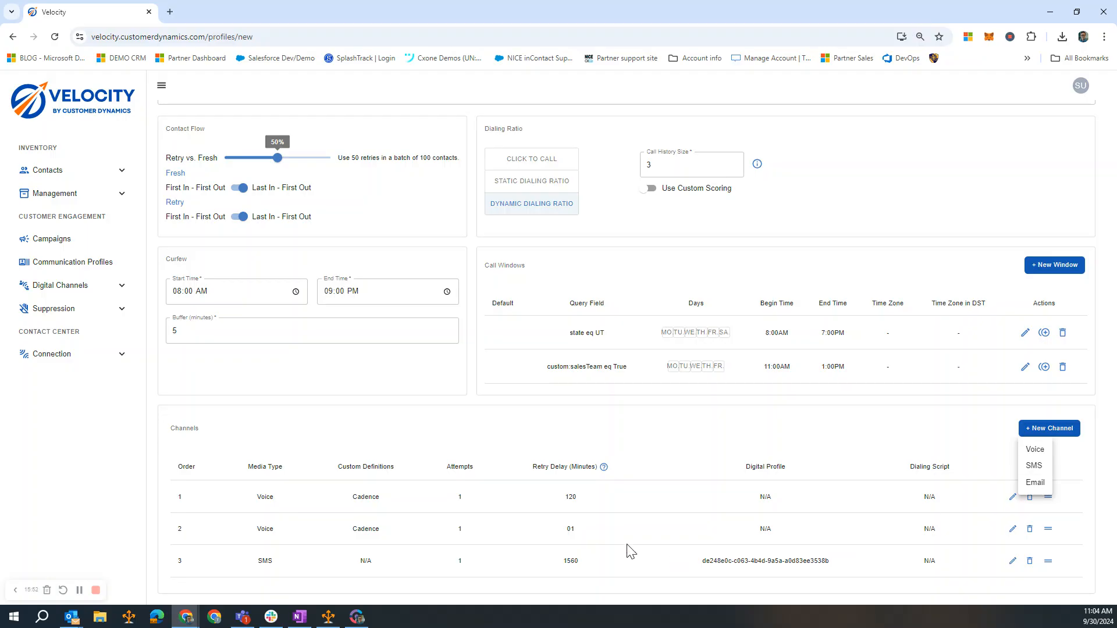
{"action": "left_click", "coordinate": [400, 408]}
{"action": "scroll", "coordinate": [407, 401], "scroll_direction": "up", "scroll_amount": 2}
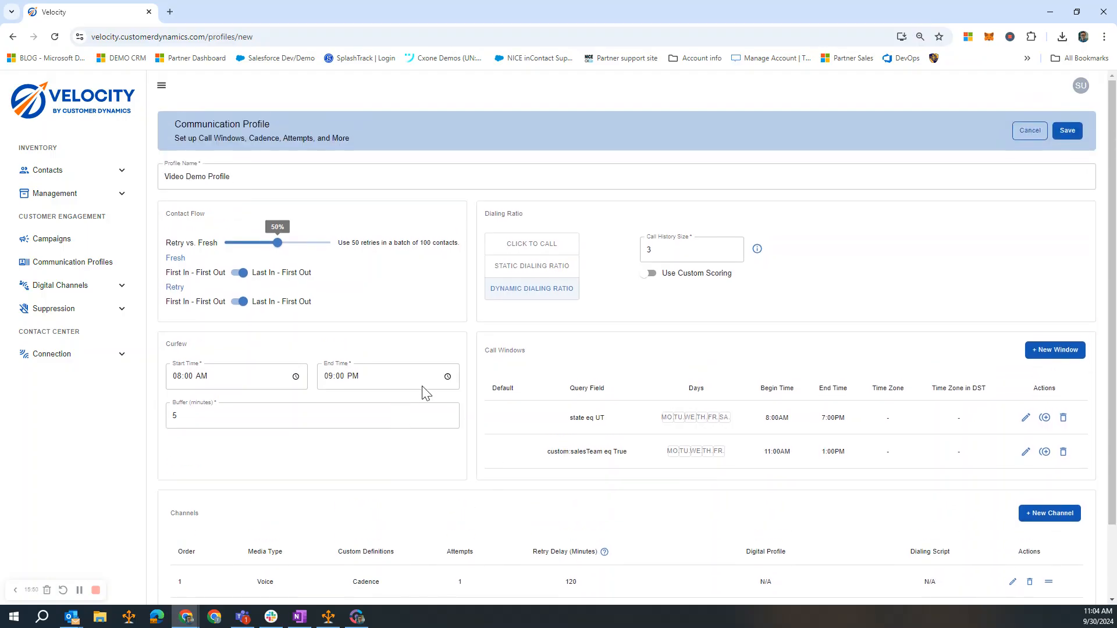
{"action": "left_click", "coordinate": [1066, 132]}
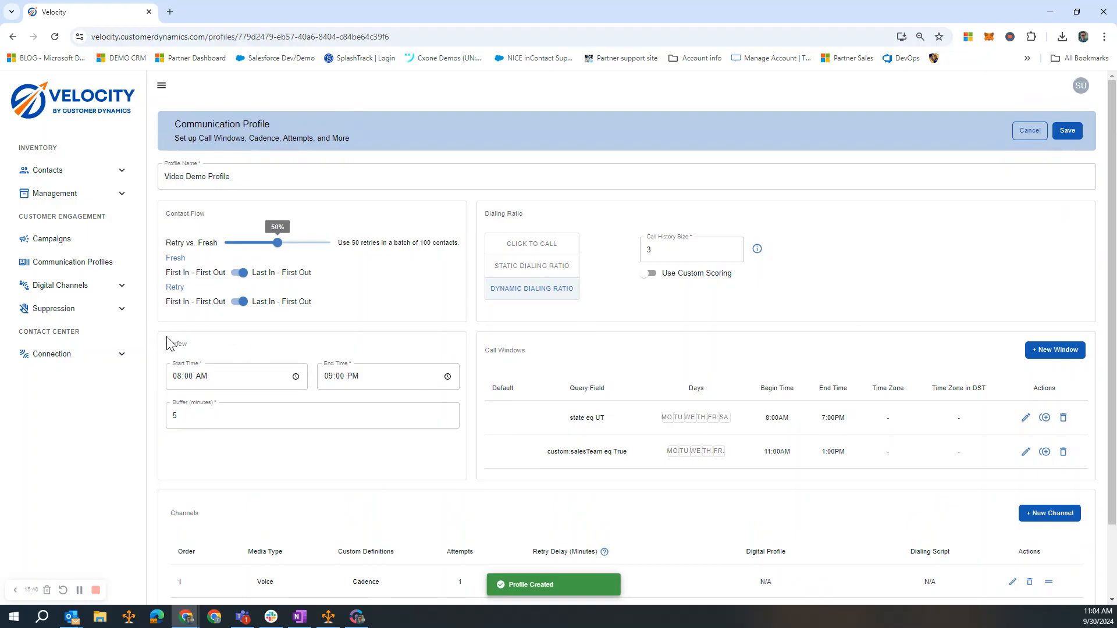
Step: Create a new campaign and name it "Video Demo Campaign"
{"action": "left_click", "coordinate": [67, 245]}
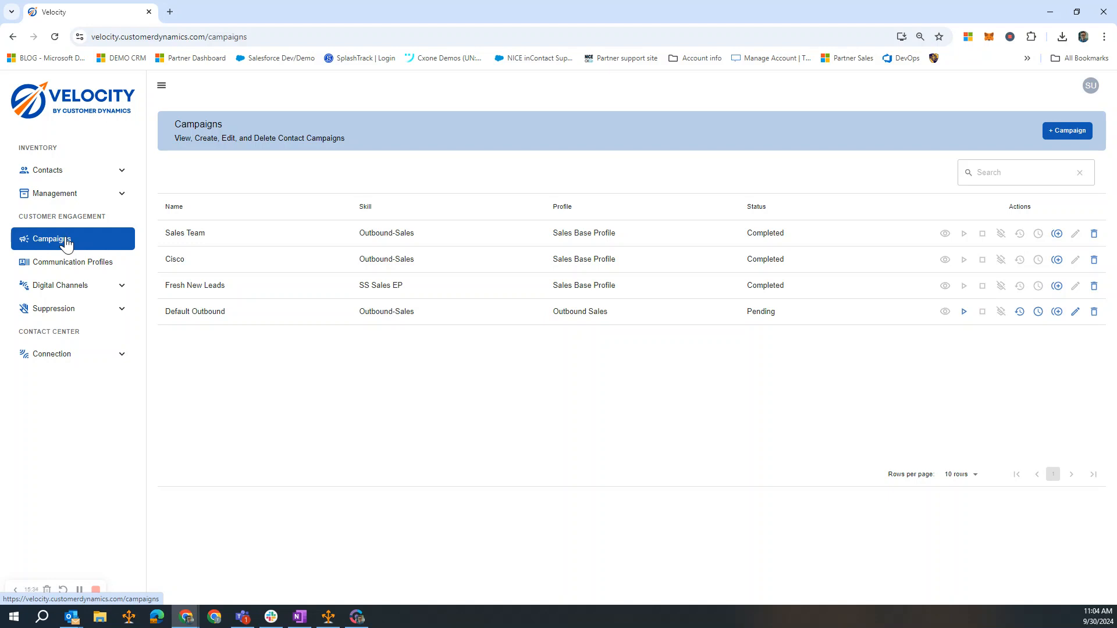
{"action": "left_click", "coordinate": [1069, 132]}
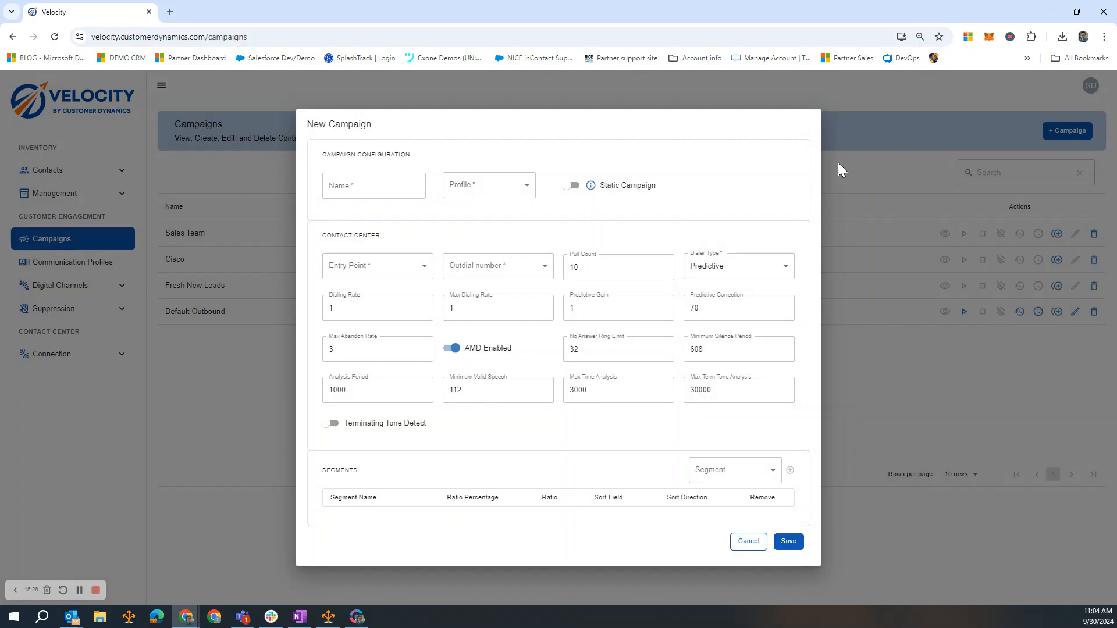
{"action": "left_click", "coordinate": [383, 183]}
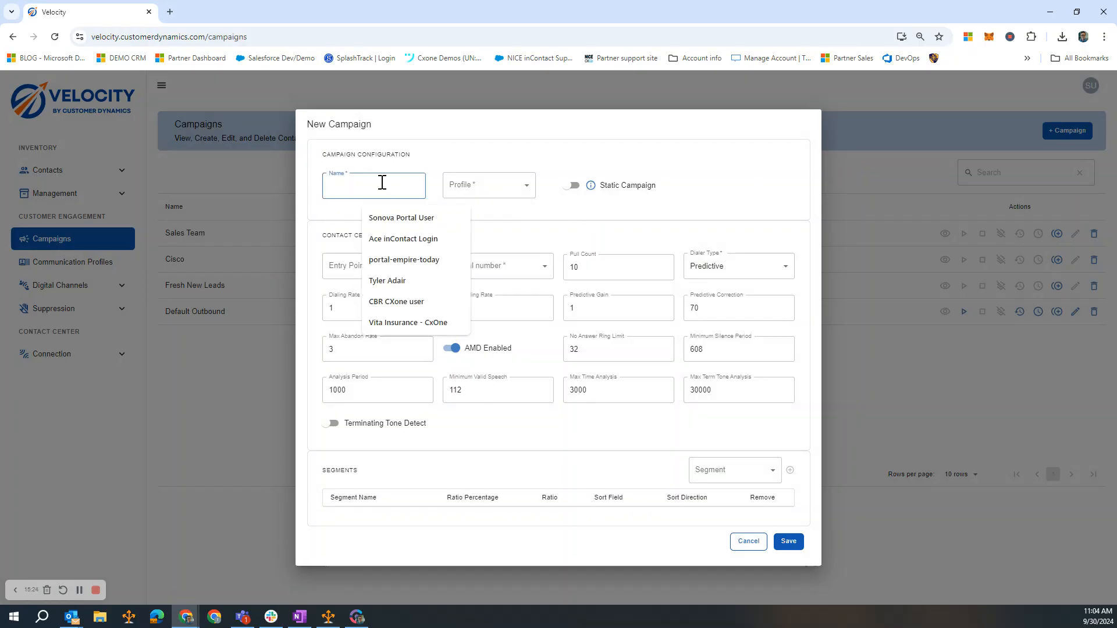
{"action": "type", "text": "Video Dem"}
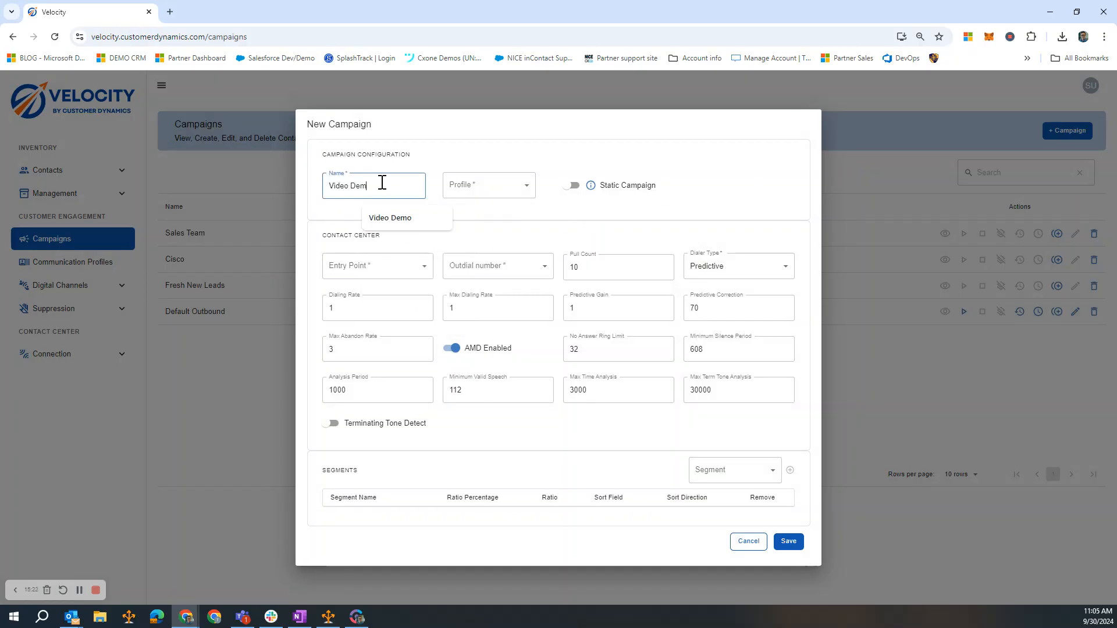
{"action": "type", "text": "o Campaign"}
Step: Assign the Sales Base Profile to the new campaign and check the other available profiles
{"action": "left_click", "coordinate": [499, 189]}
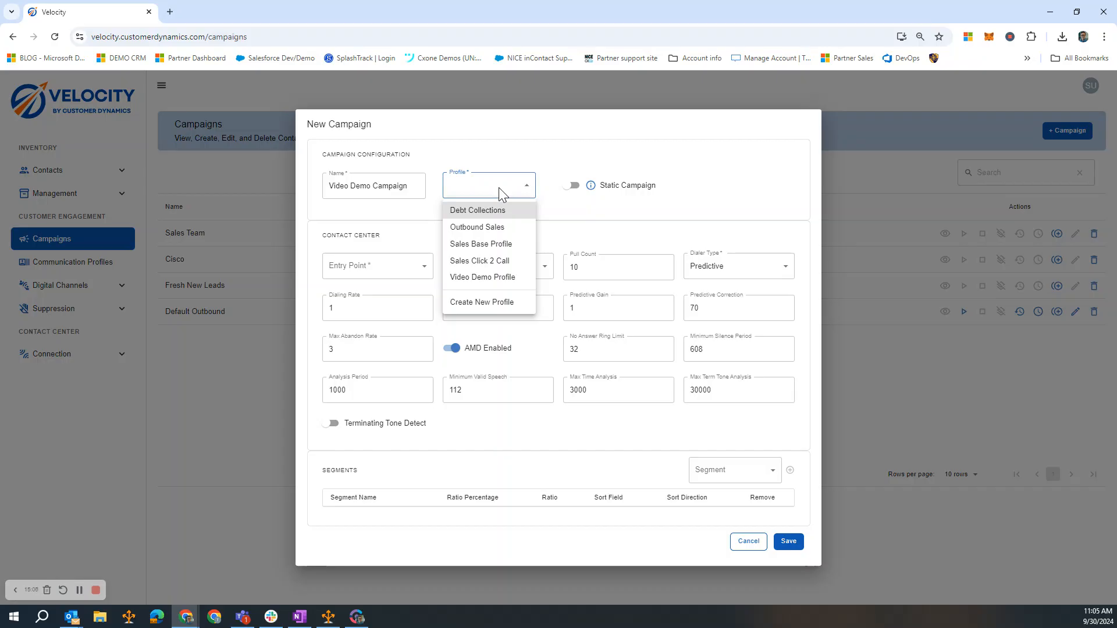
{"action": "left_click", "coordinate": [505, 248]}
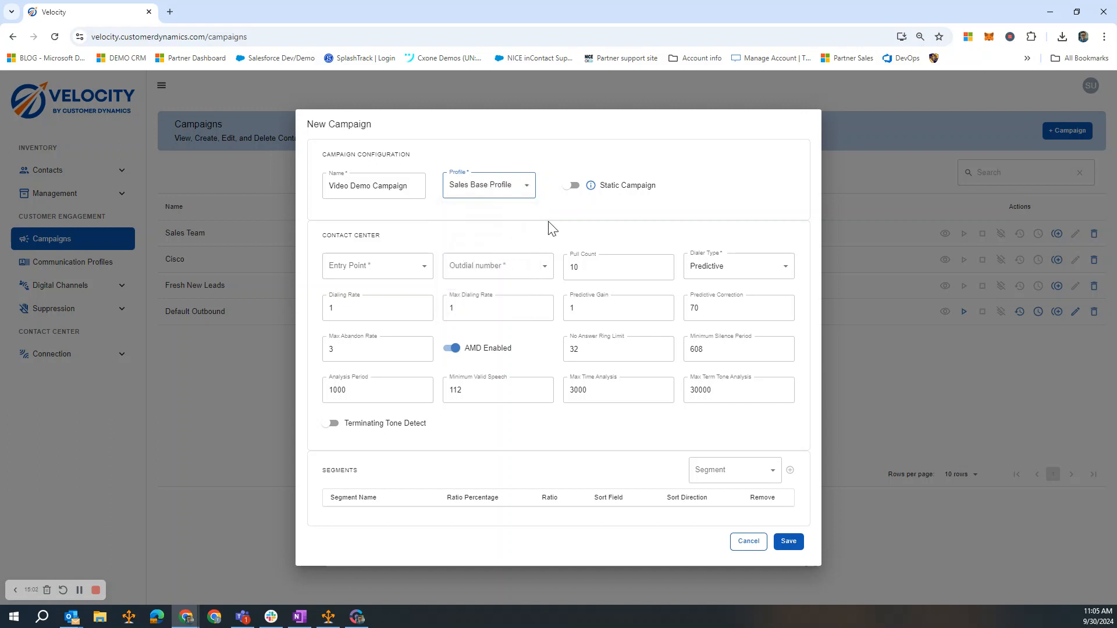
{"action": "left_click", "coordinate": [495, 185]}
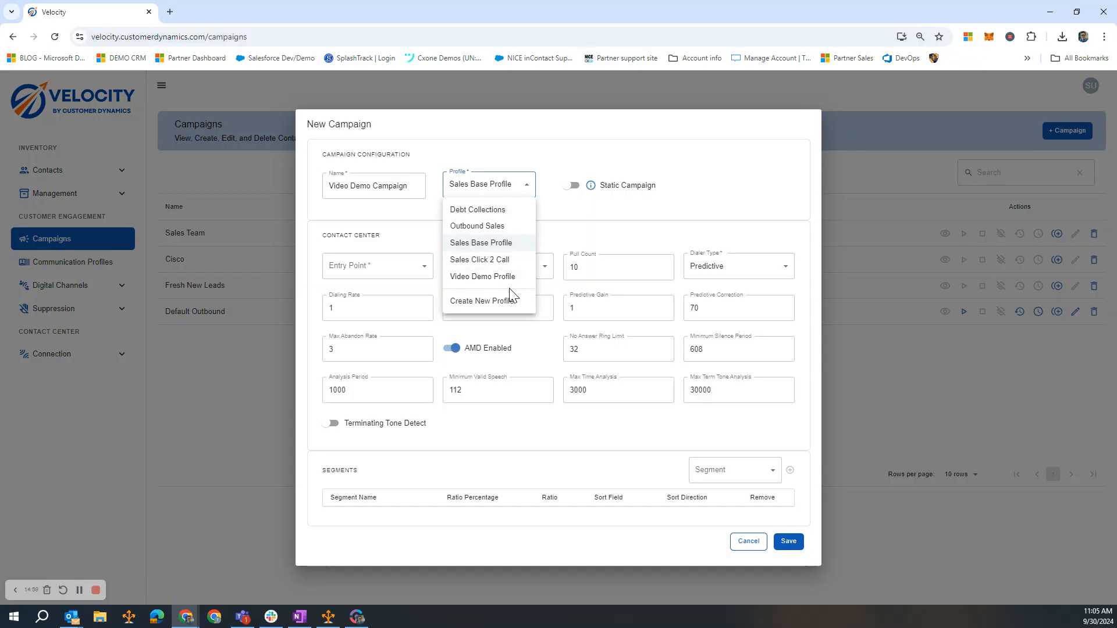
{"action": "left_click", "coordinate": [566, 226]}
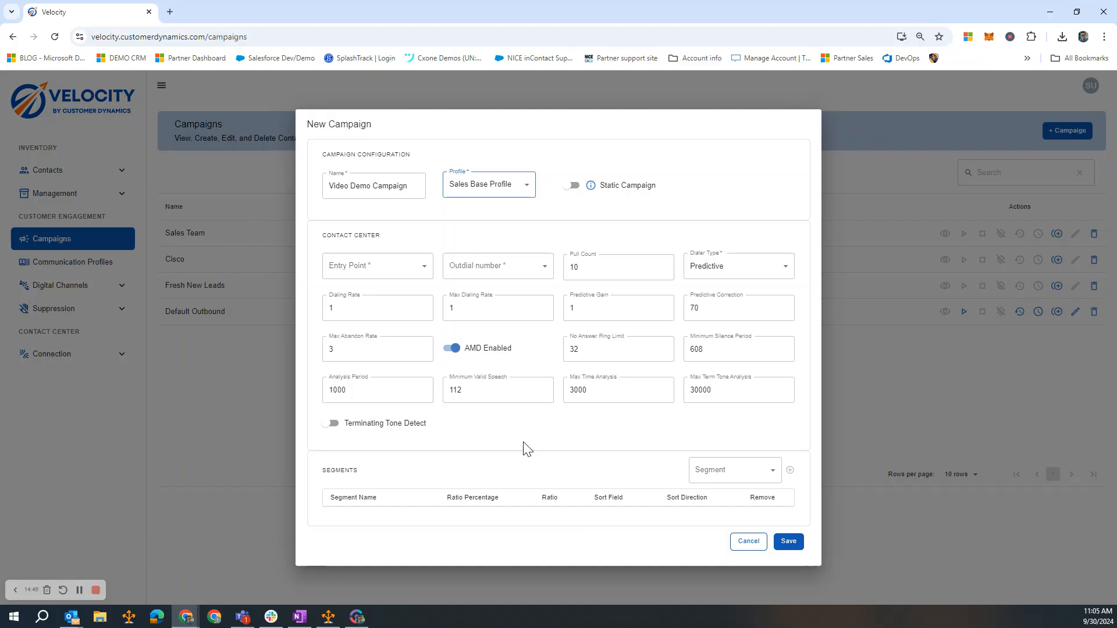
Step: Set the campaign's entry point to Outdial Entry Point-1, select the outdial phone number, and check the available dialer types
{"action": "left_click", "coordinate": [376, 273]}
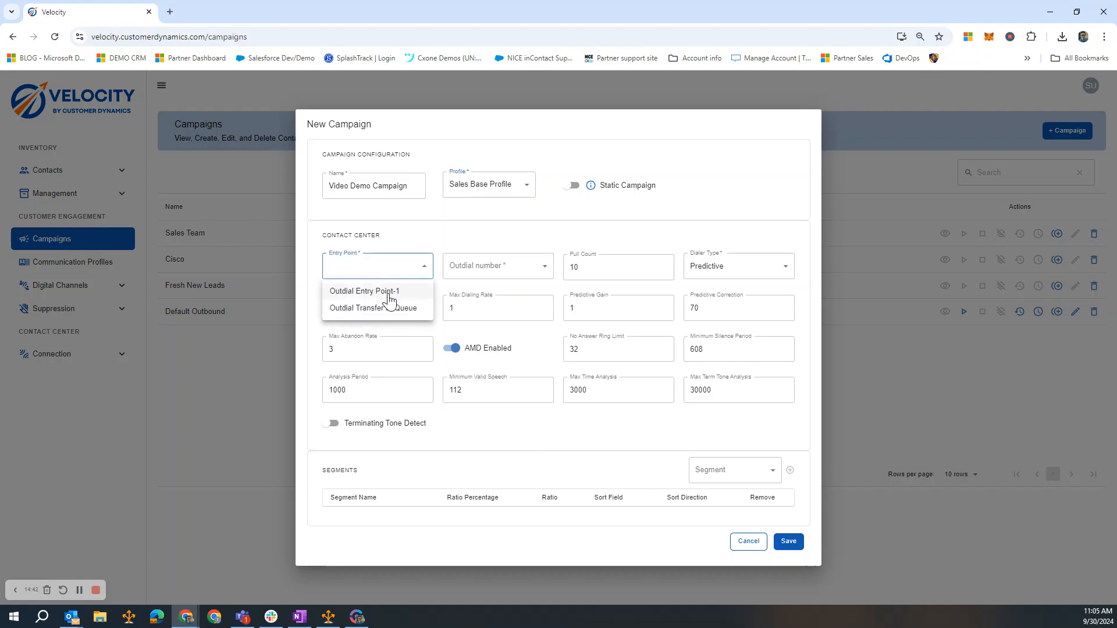
{"action": "left_click", "coordinate": [389, 297]}
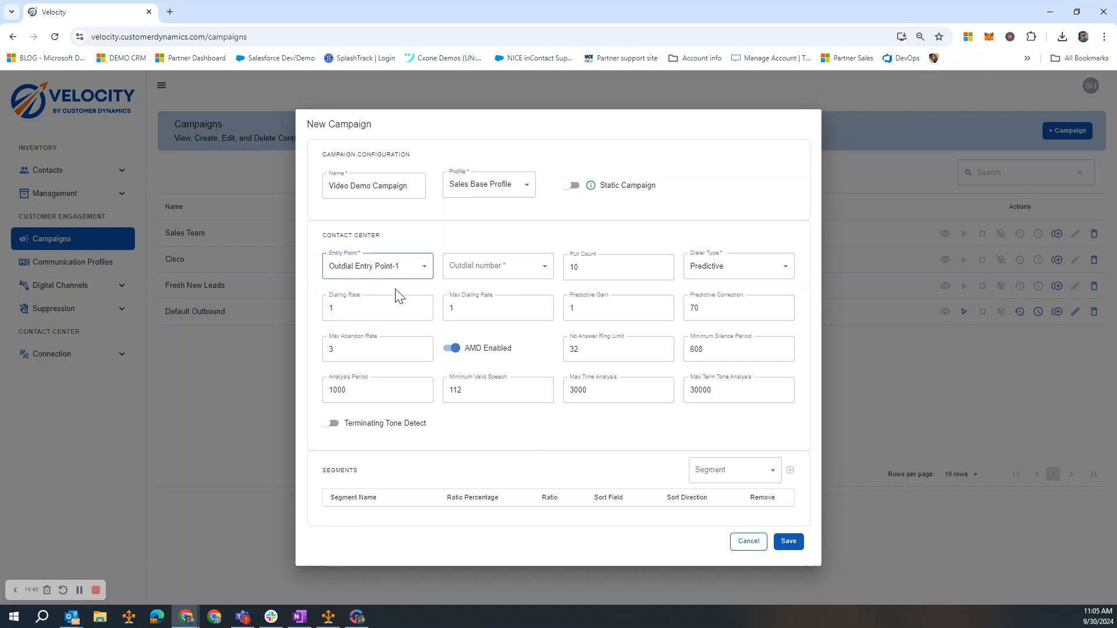
{"action": "left_click", "coordinate": [510, 267]}
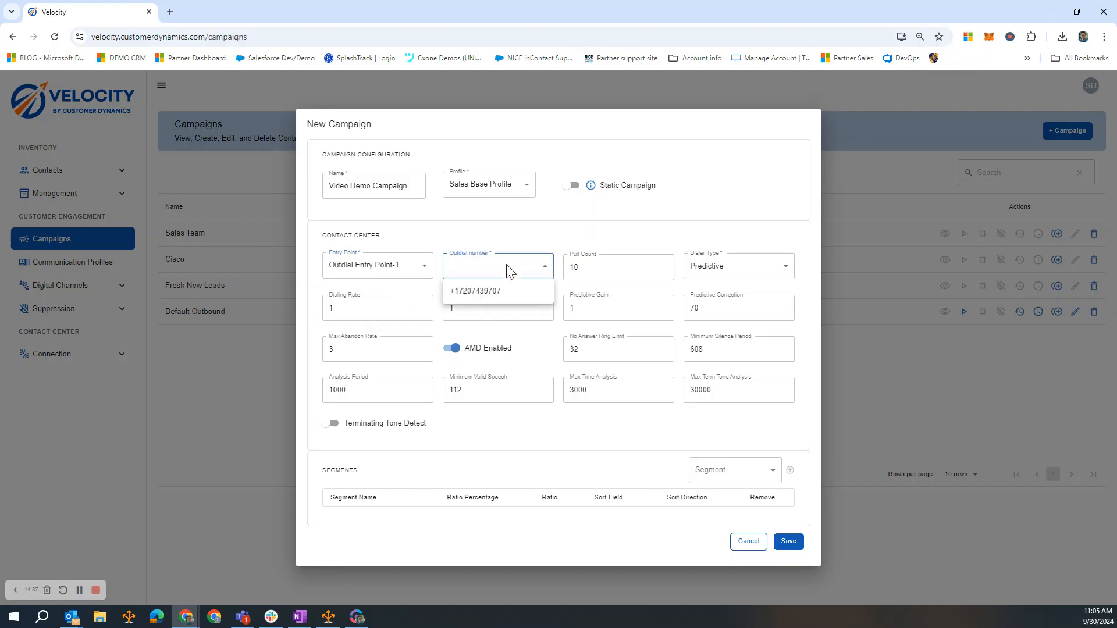
{"action": "left_click", "coordinate": [502, 296]}
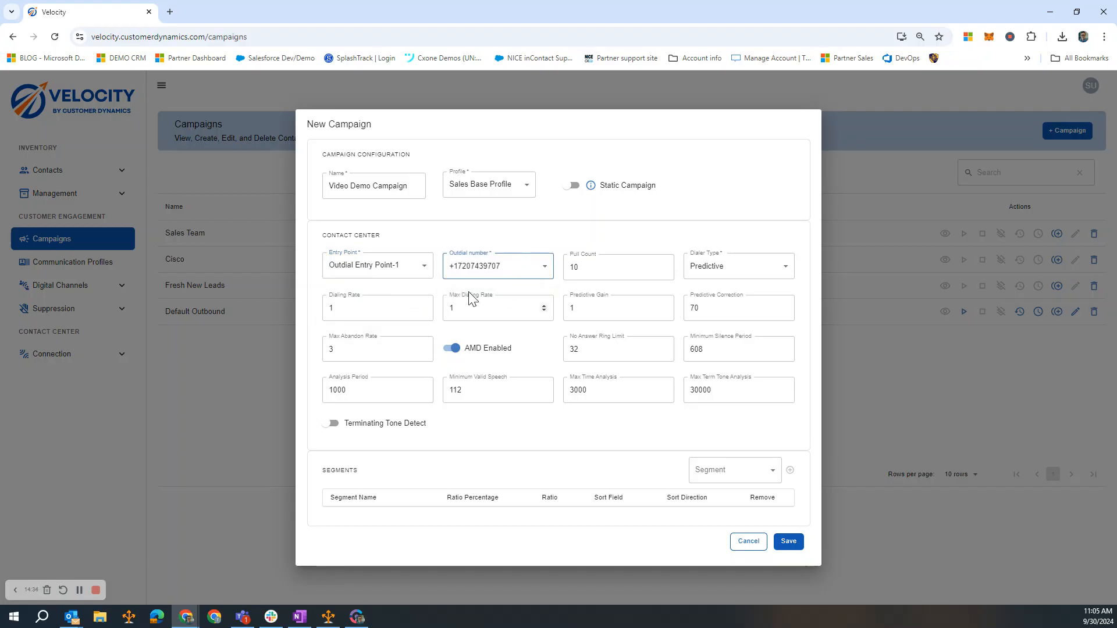
{"action": "left_click", "coordinate": [784, 279]}
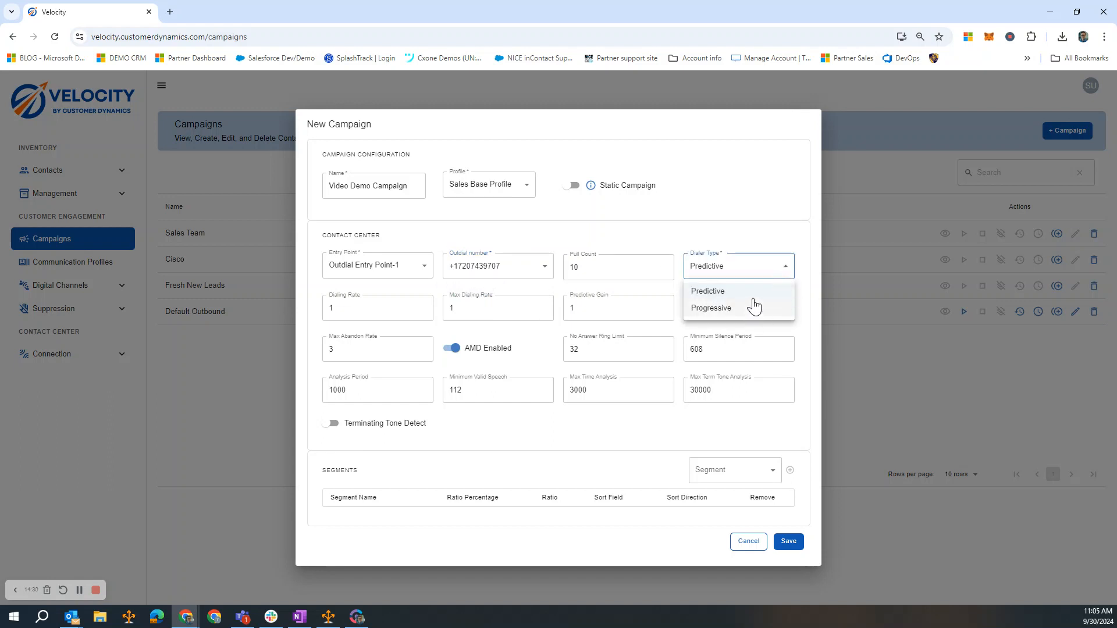
{"action": "left_click", "coordinate": [809, 273]}
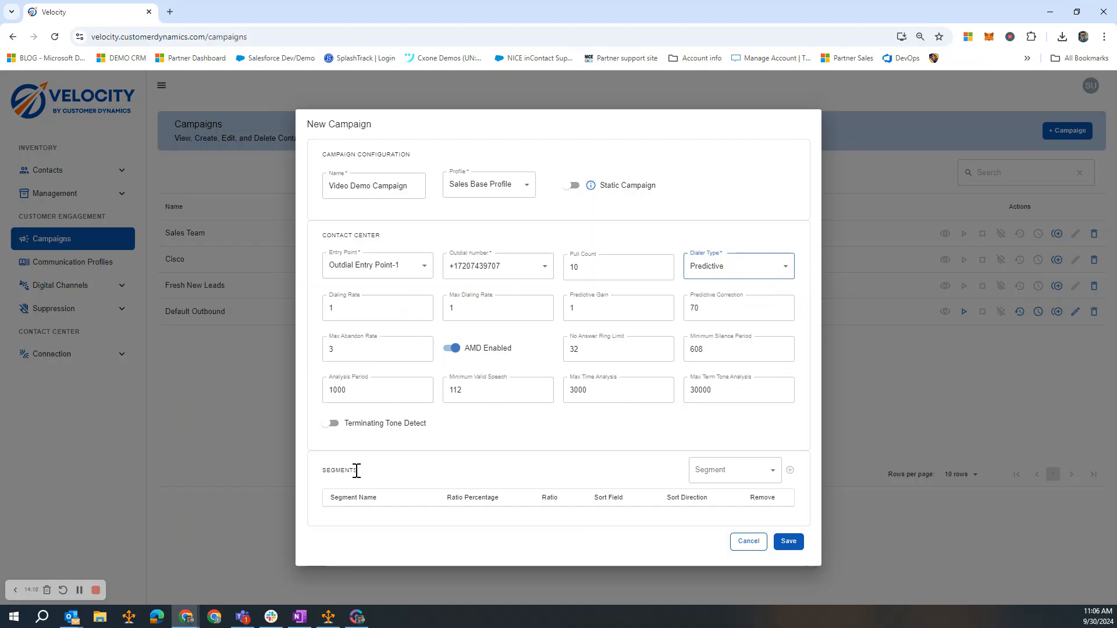
Step: Add the Sales Team segment to the campaign
{"action": "left_click_drag", "start_coordinate": [320, 473], "coordinate": [379, 470]}
{"action": "left_click", "coordinate": [422, 475]}
{"action": "left_click", "coordinate": [761, 480]}
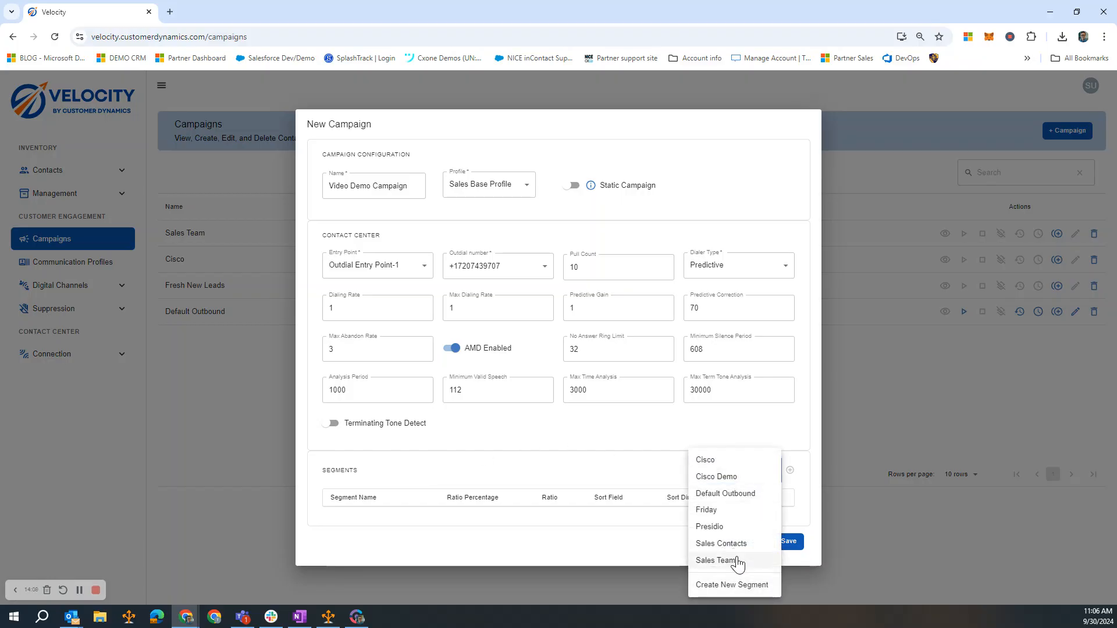
{"action": "left_click", "coordinate": [738, 561]}
{"action": "left_click", "coordinate": [789, 470]}
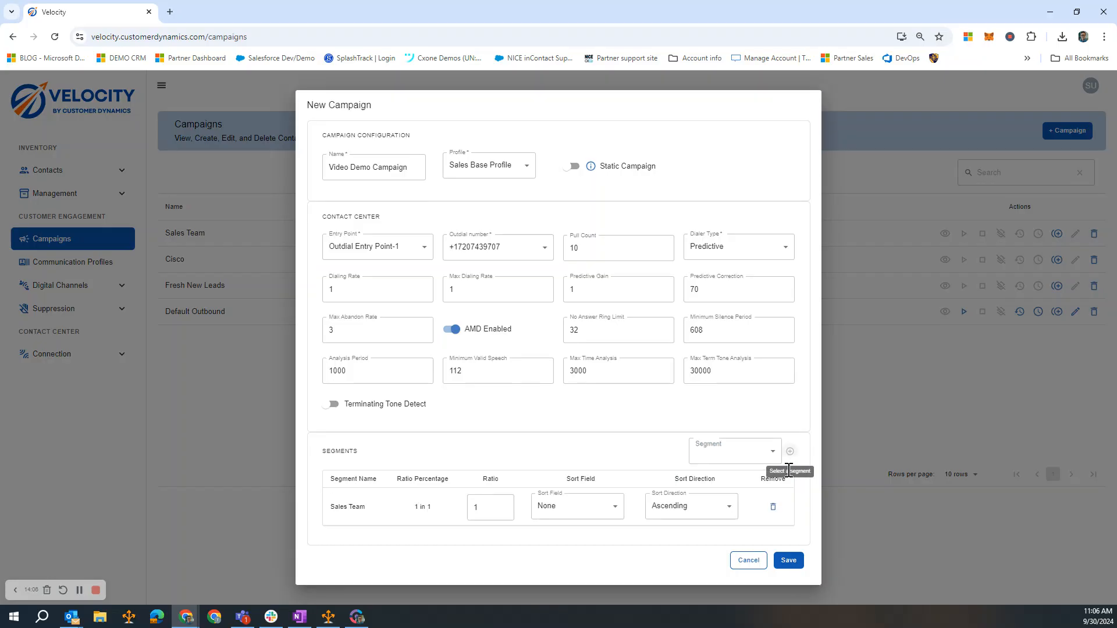
Step: Add the Default Outbound and Sales Contacts segments to the campaign
{"action": "left_click", "coordinate": [758, 459]}
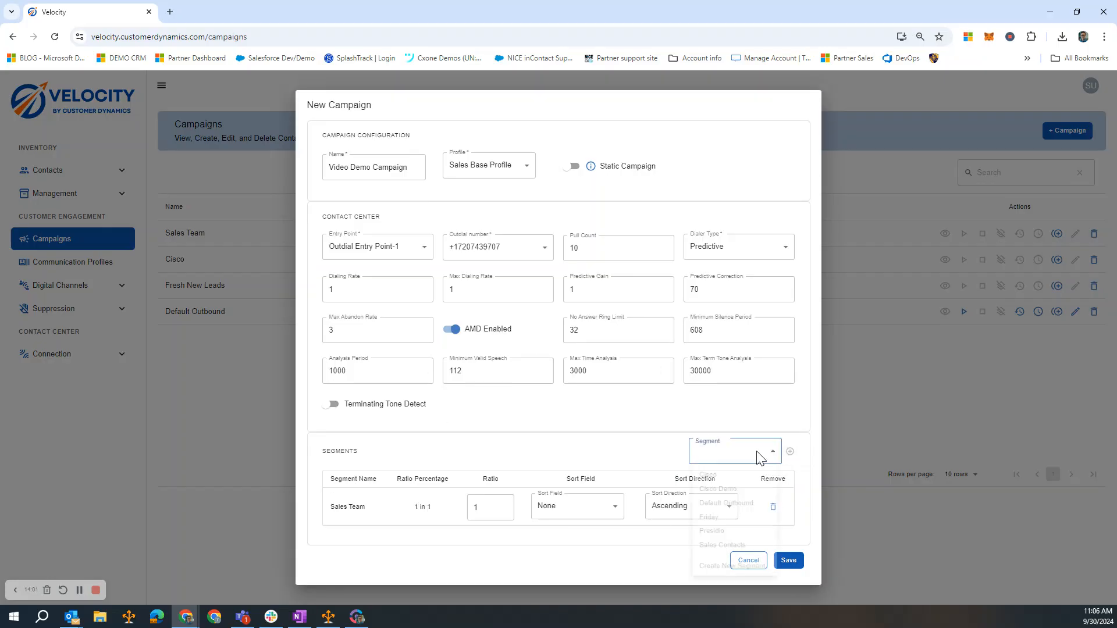
{"action": "left_click", "coordinate": [752, 515]}
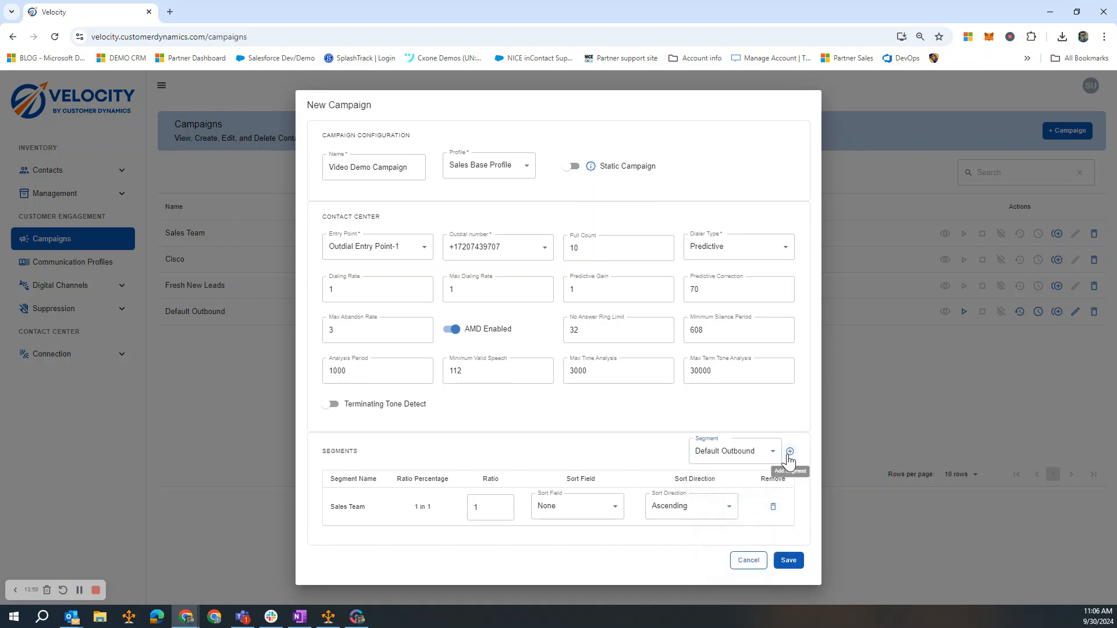
{"action": "left_click", "coordinate": [789, 452]}
{"action": "left_click", "coordinate": [763, 458]}
{"action": "left_click", "coordinate": [734, 538]}
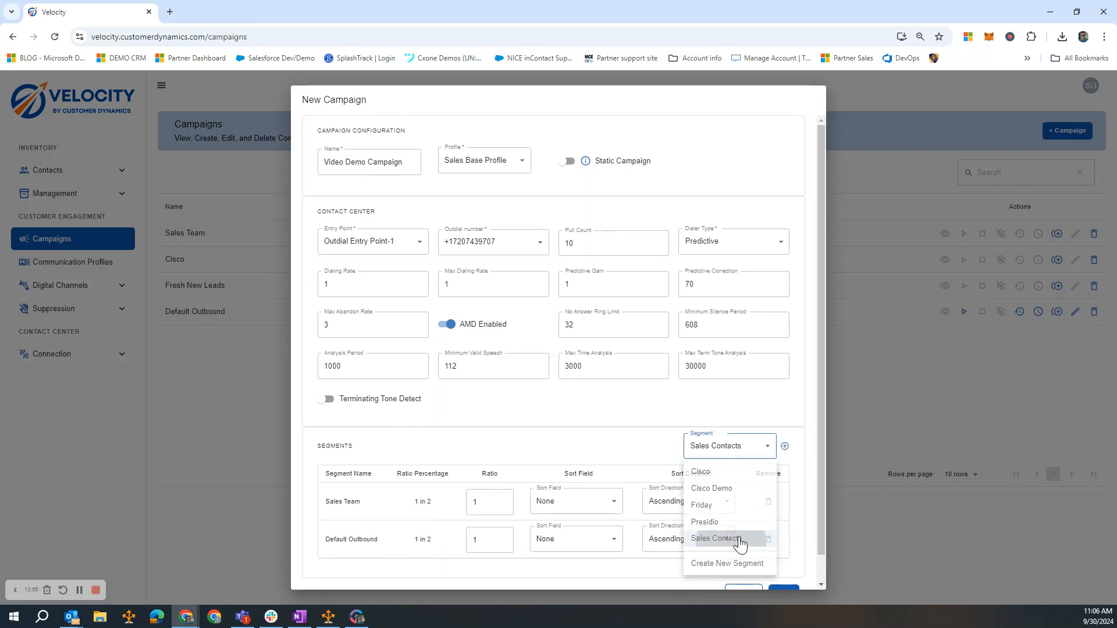
{"action": "left_click", "coordinate": [785, 447]}
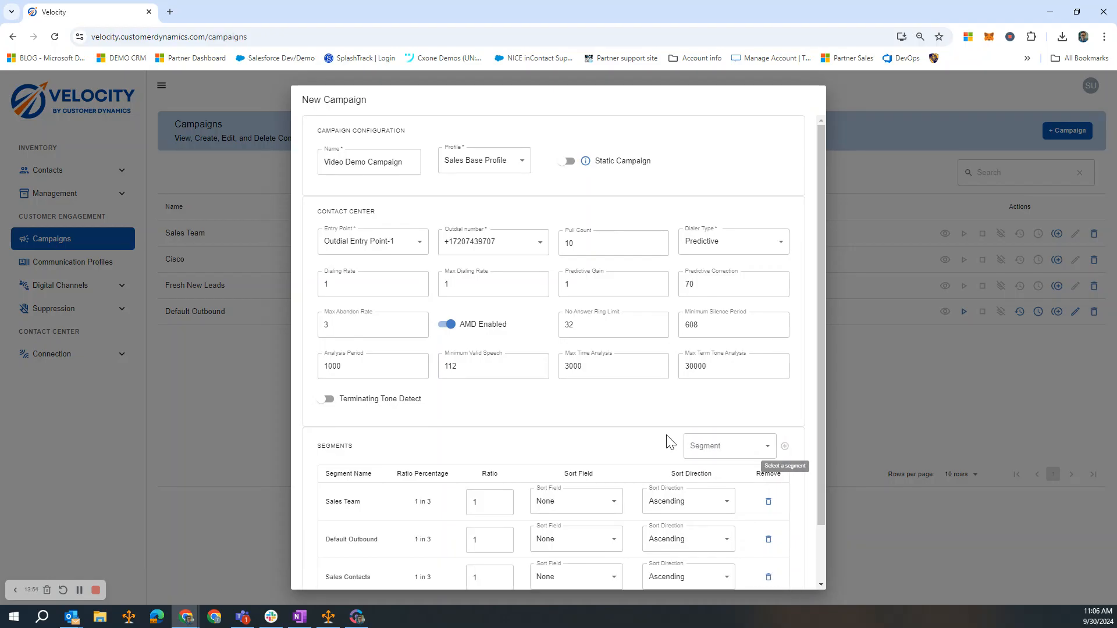
Step: Set the Sales Team segment's ratio to 5 and compare it with the Default Outbound and Sales Contacts segments
{"action": "scroll", "coordinate": [652, 439], "scroll_direction": "down", "scroll_amount": 2}
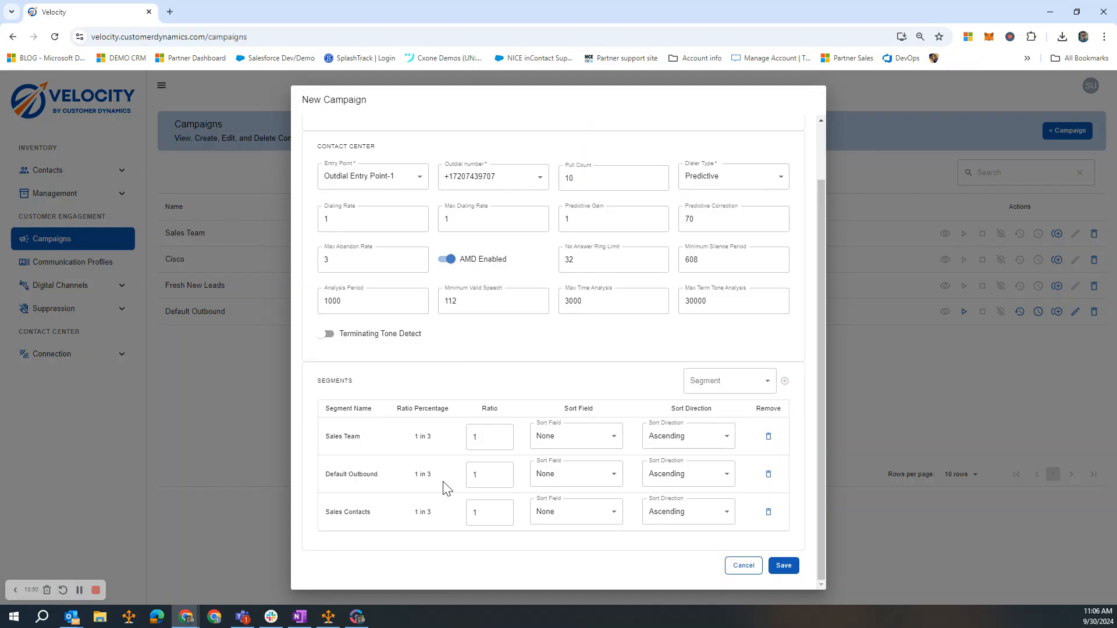
{"action": "left_click", "coordinate": [504, 434]}
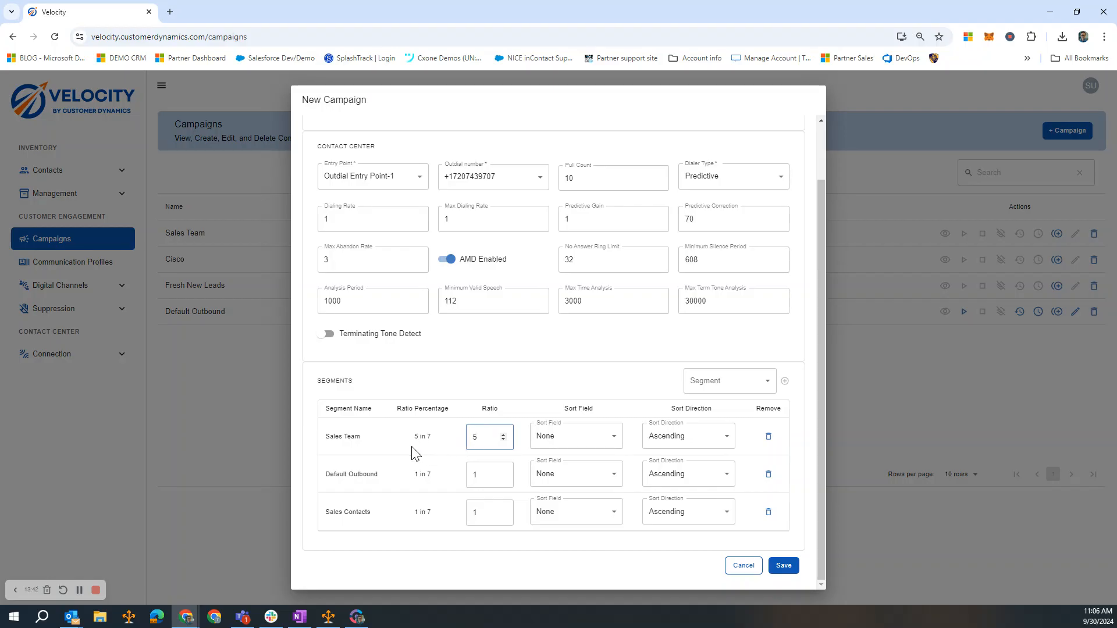
{"action": "left_click_drag", "start_coordinate": [363, 437], "coordinate": [323, 438]}
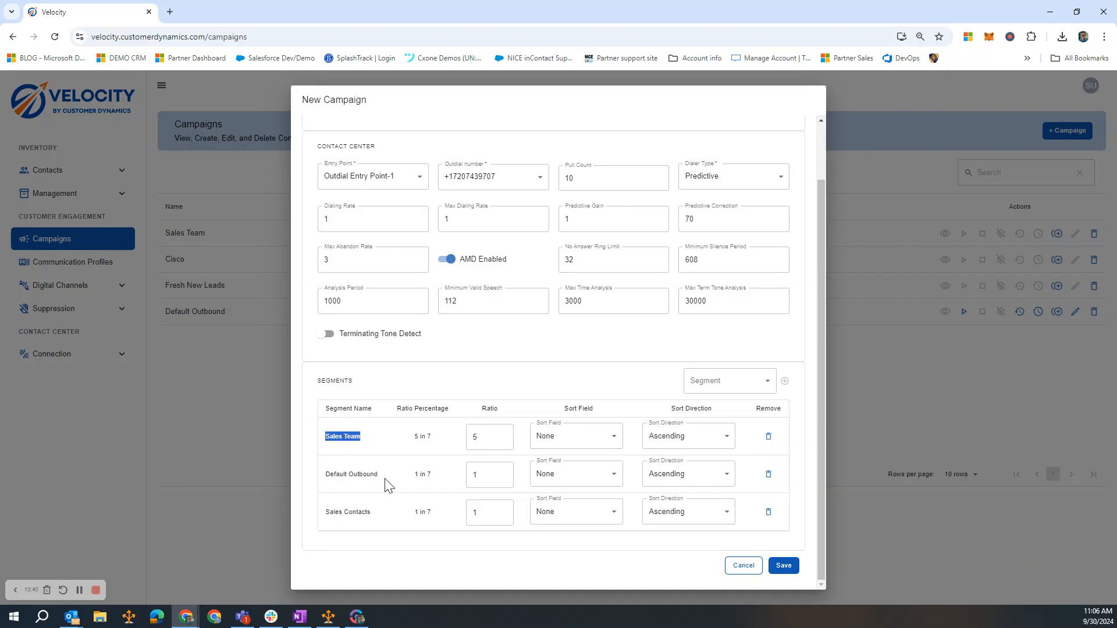
{"action": "left_click_drag", "start_coordinate": [385, 480], "coordinate": [324, 475]}
{"action": "left_click", "coordinate": [373, 520]}
{"action": "left_click_drag", "start_coordinate": [373, 519], "coordinate": [322, 518]}
{"action": "left_click", "coordinate": [378, 526]}
Step: Sort the Sales Team segment by Priority in ascending direction
{"action": "left_click", "coordinate": [590, 436]}
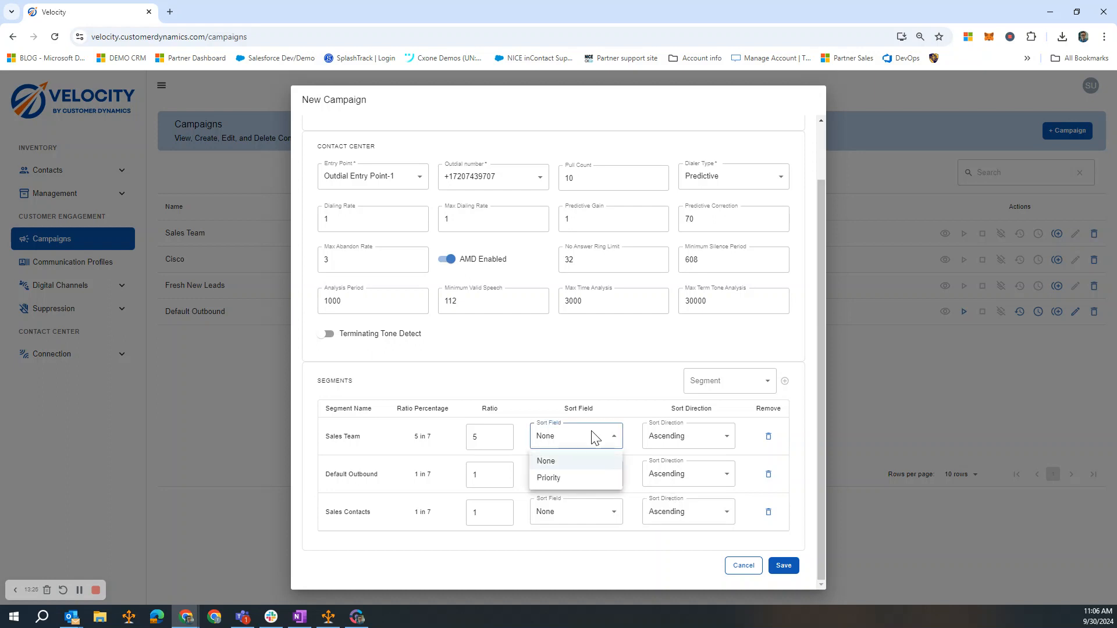
{"action": "left_click", "coordinate": [584, 480]}
{"action": "left_click", "coordinate": [709, 440]}
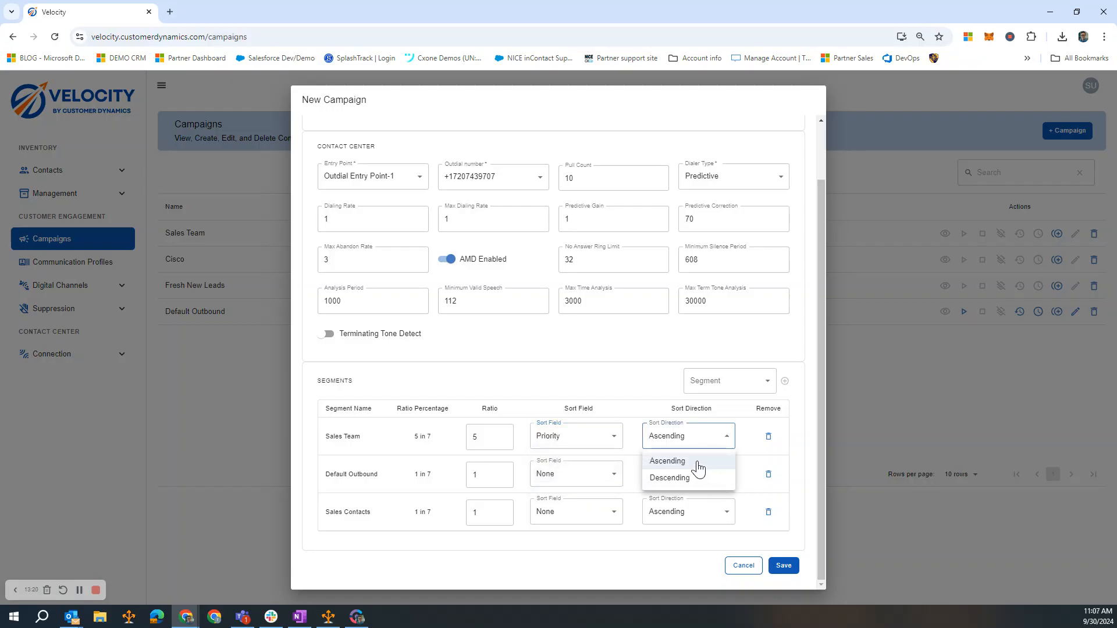
{"action": "left_click", "coordinate": [698, 462]}
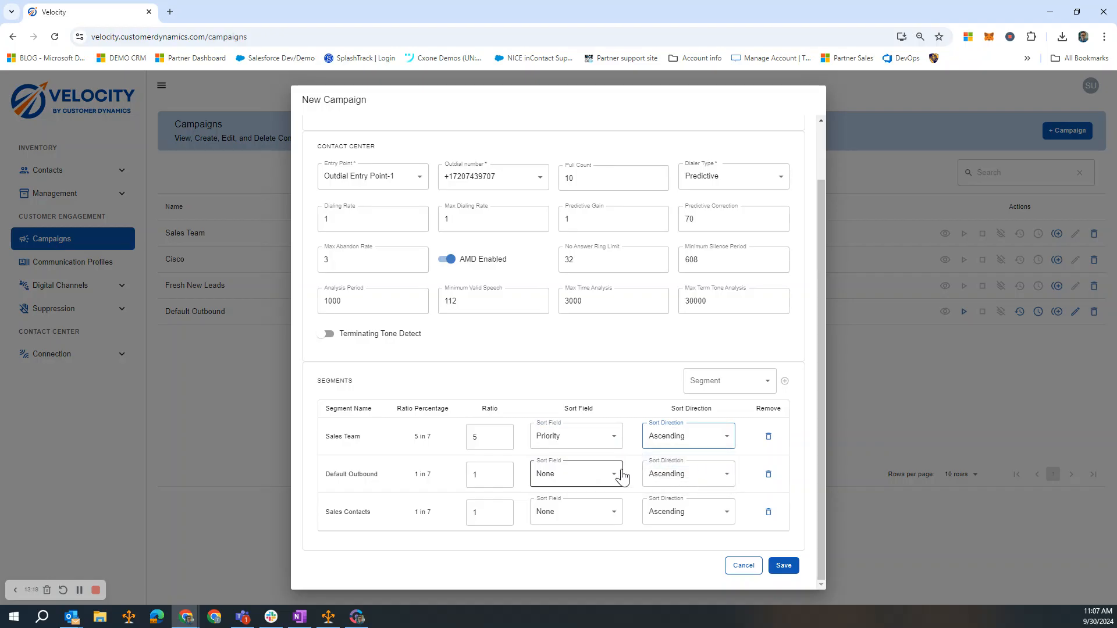
Step: Sort the Default Outbound segment by Priority in descending direction and check the sort field options for Sales Contacts
{"action": "left_click", "coordinate": [621, 476]}
{"action": "left_click", "coordinate": [590, 521]}
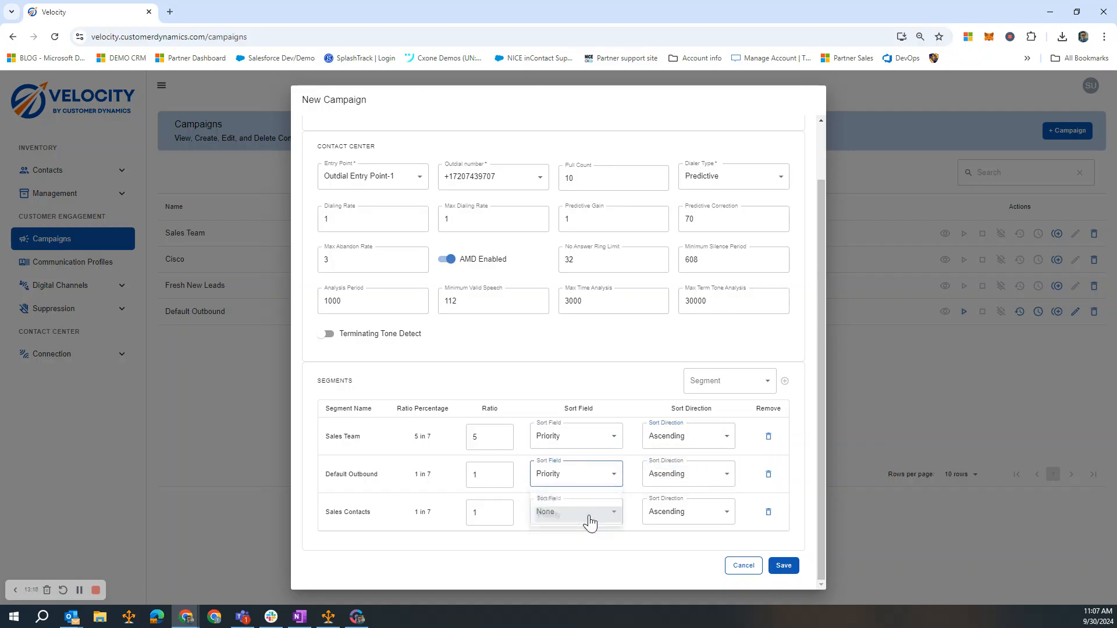
{"action": "left_click", "coordinate": [678, 474]}
{"action": "left_click", "coordinate": [675, 514]}
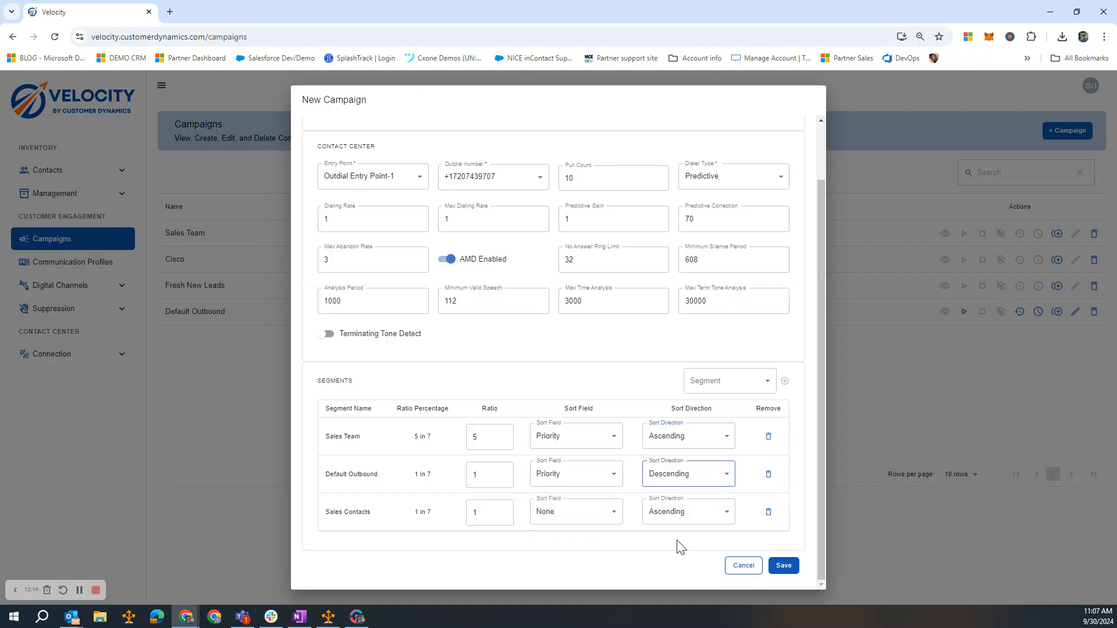
{"action": "left_click", "coordinate": [613, 517]}
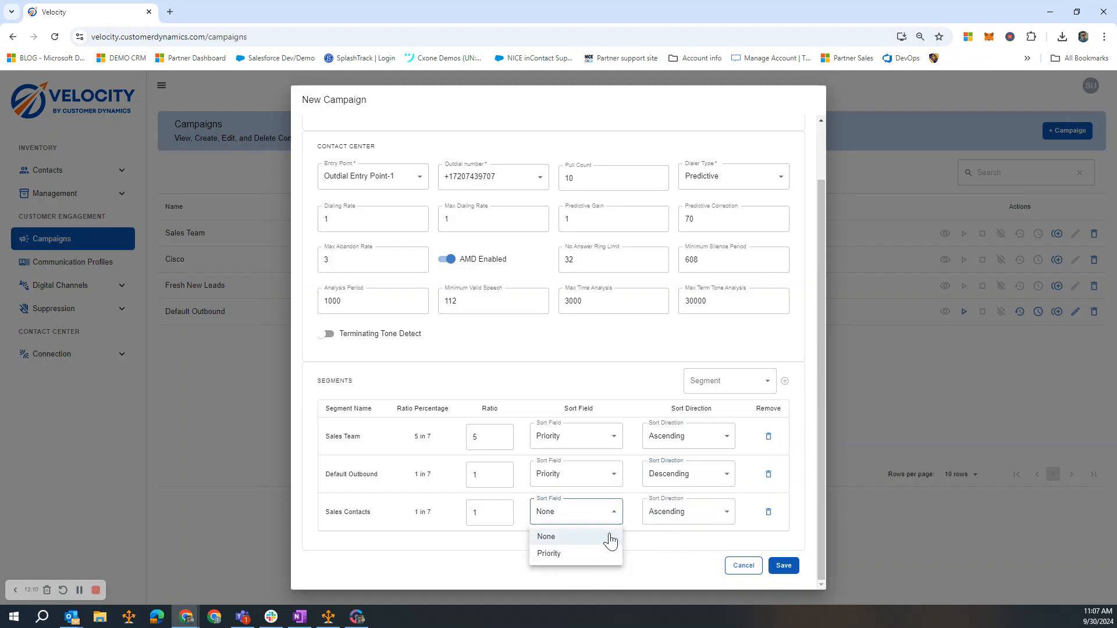
{"action": "left_click", "coordinate": [647, 472]}
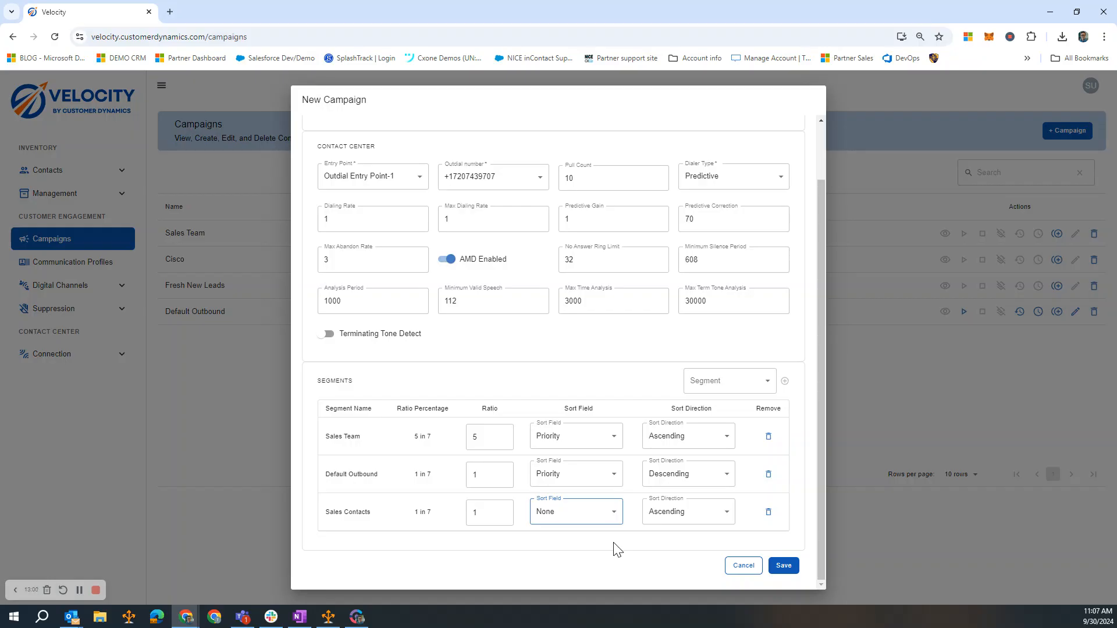
Step: Set the Sales Team segment's ratio to 1
{"action": "left_click", "coordinate": [502, 441]}
{"action": "left_click", "coordinate": [502, 441]}
{"action": "left_click", "coordinate": [502, 441]}
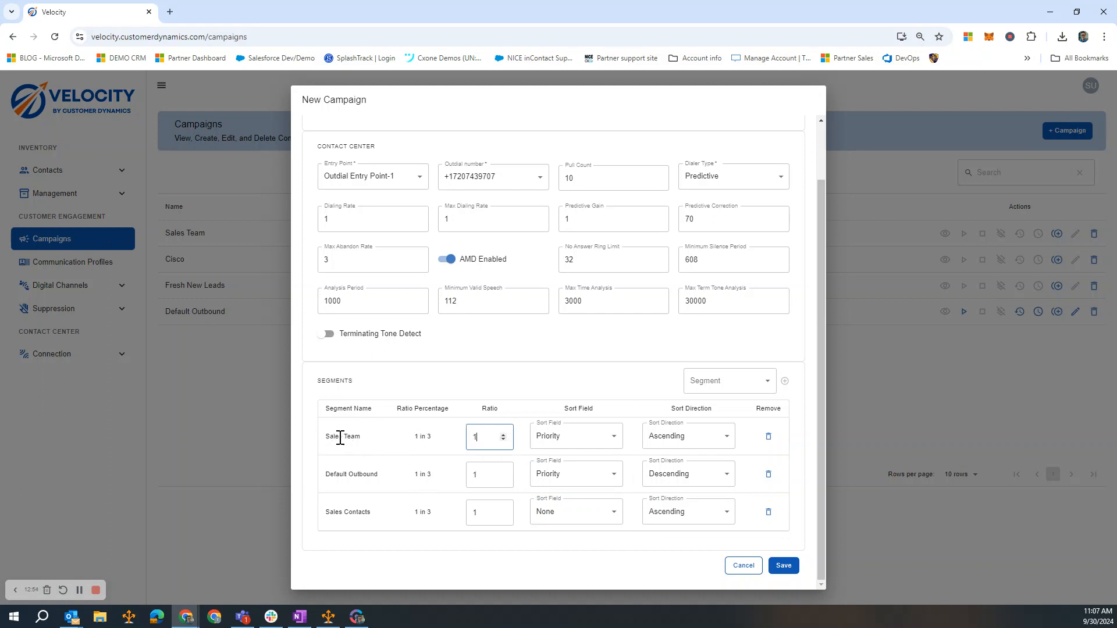
Step: Remove the Sales Contacts and Default Outbound segments, and save the campaign
{"action": "left_click", "coordinate": [770, 514]}
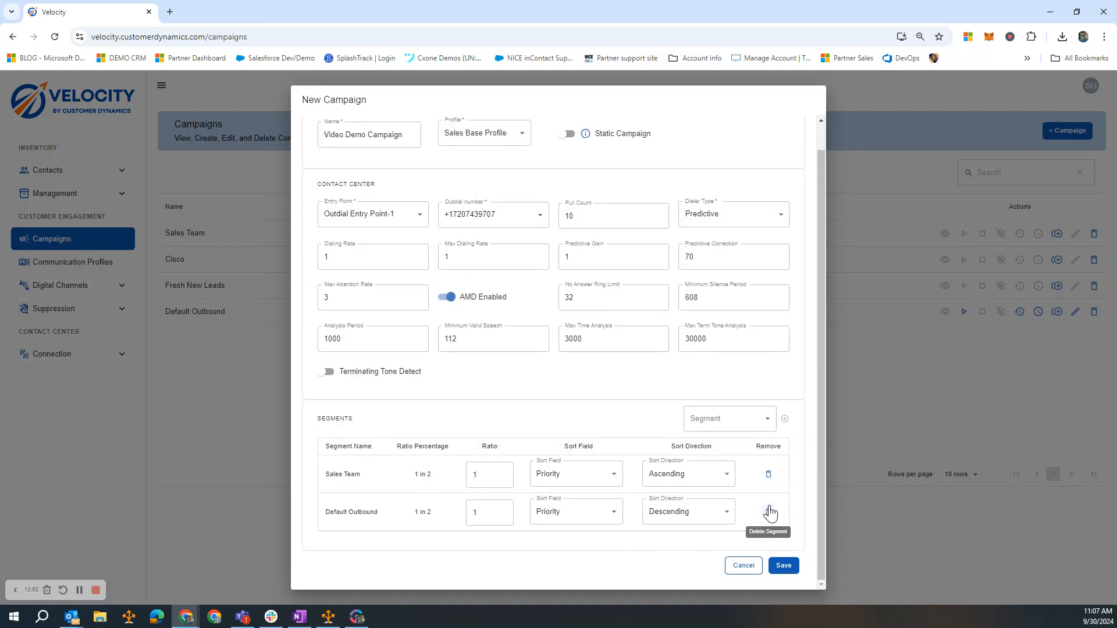
{"action": "left_click", "coordinate": [769, 513]}
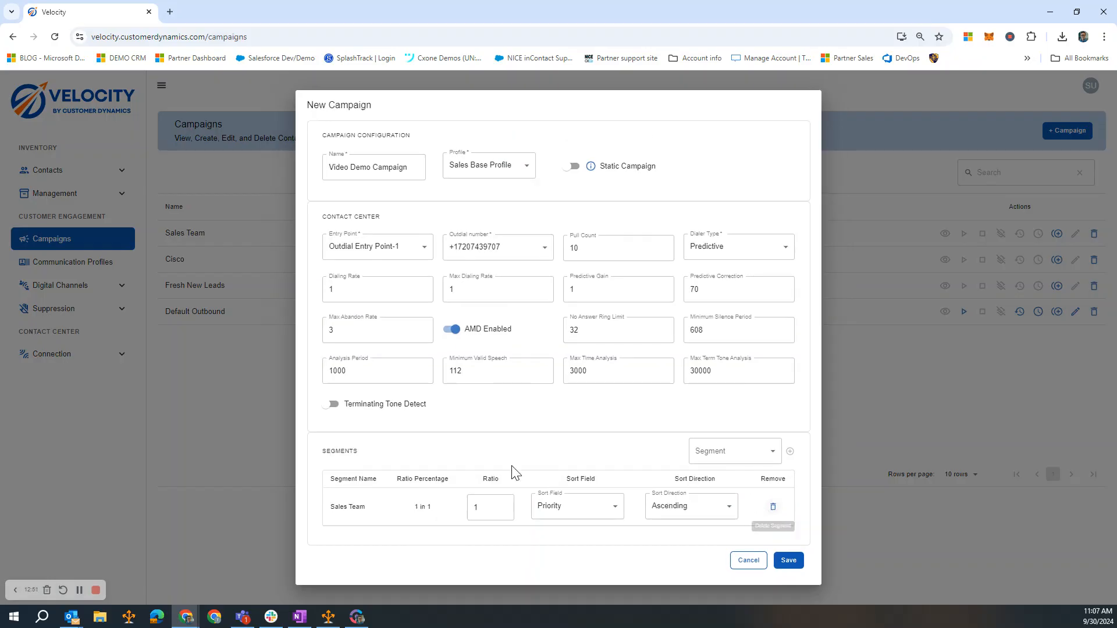
{"action": "left_click", "coordinate": [786, 562]}
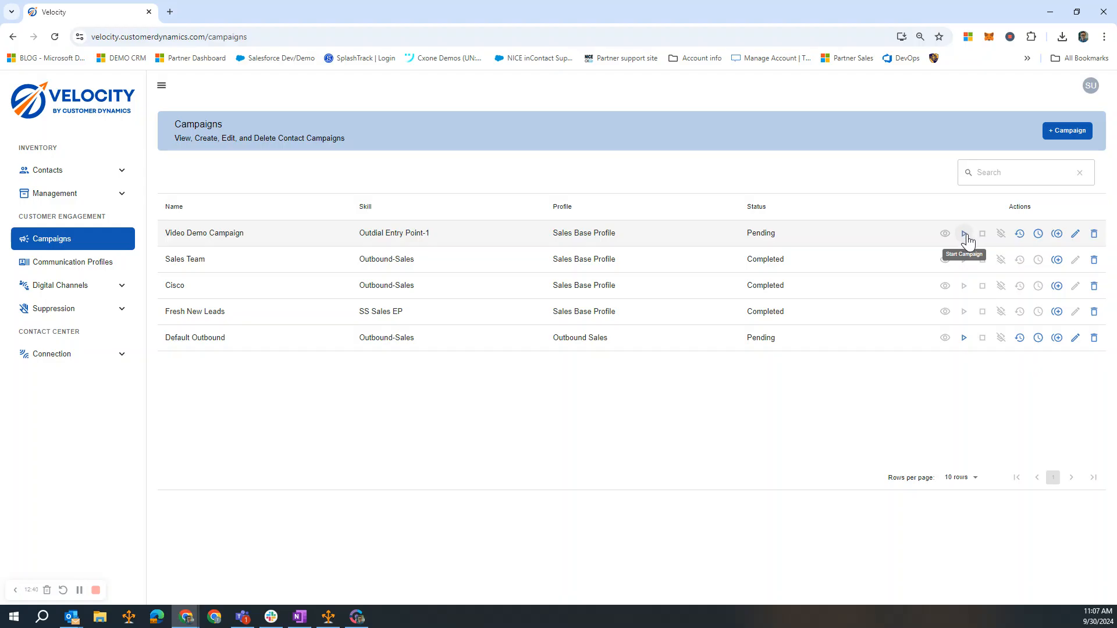
Step: Examine Video Demo Campaign's scheduling options for campaign actions and segment ratios, and close the schedule without adding an event
{"action": "left_click", "coordinate": [1038, 234]}
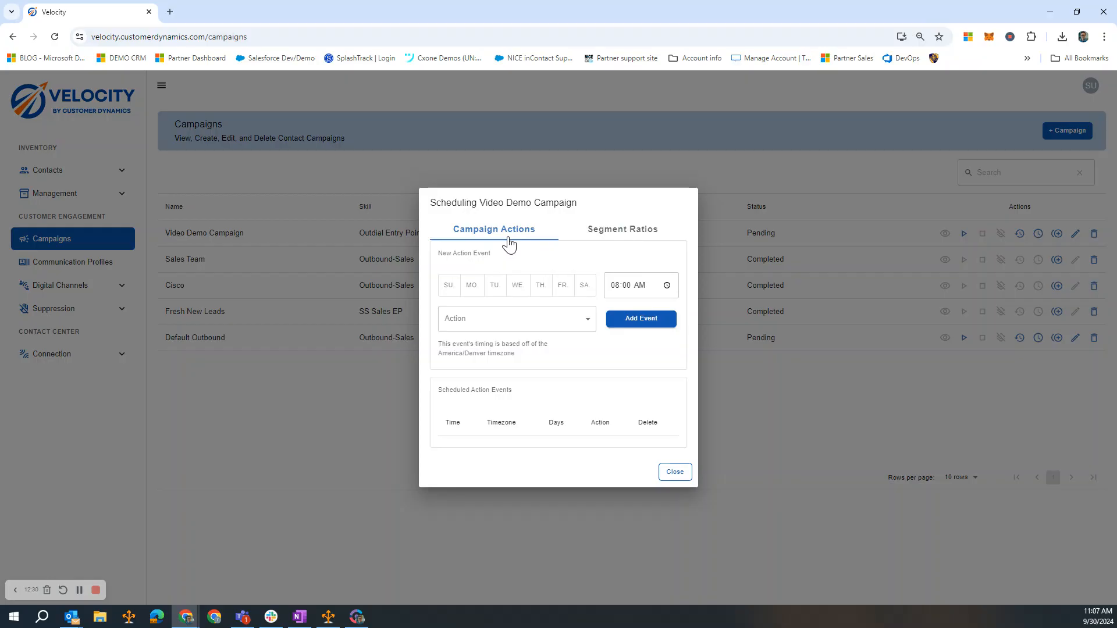
{"action": "left_click", "coordinate": [553, 318]}
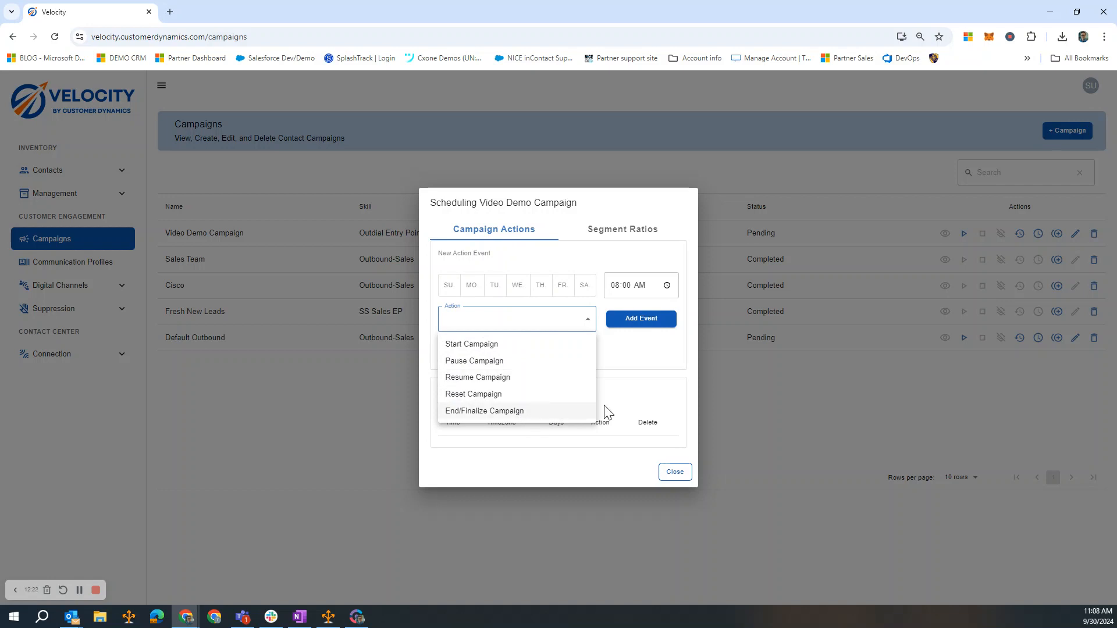
{"action": "left_click", "coordinate": [631, 365]}
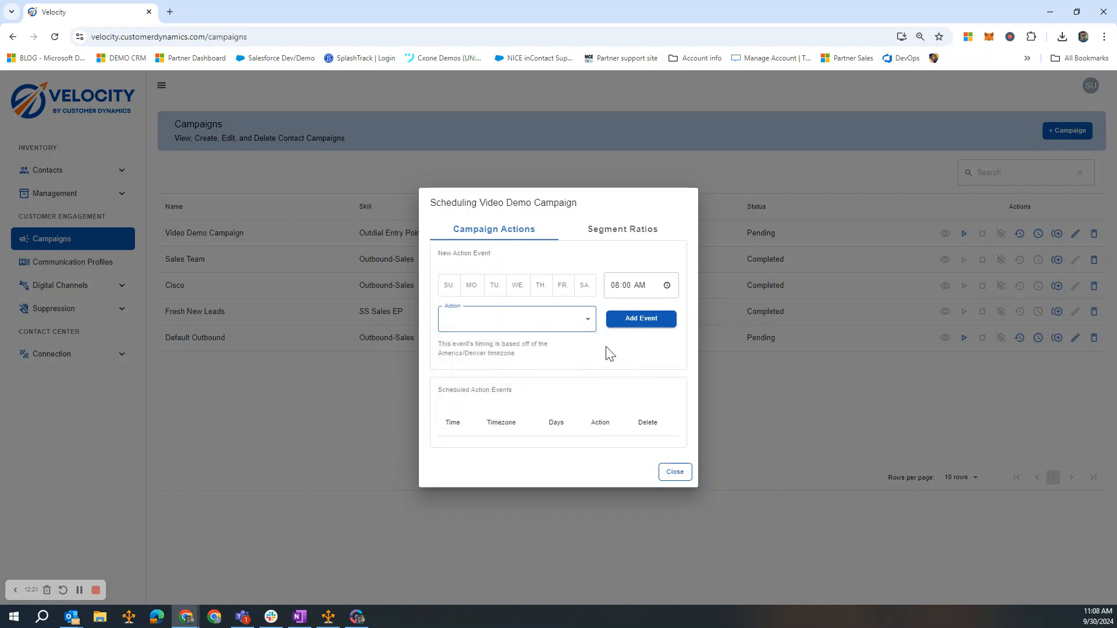
{"action": "left_click", "coordinate": [612, 237]}
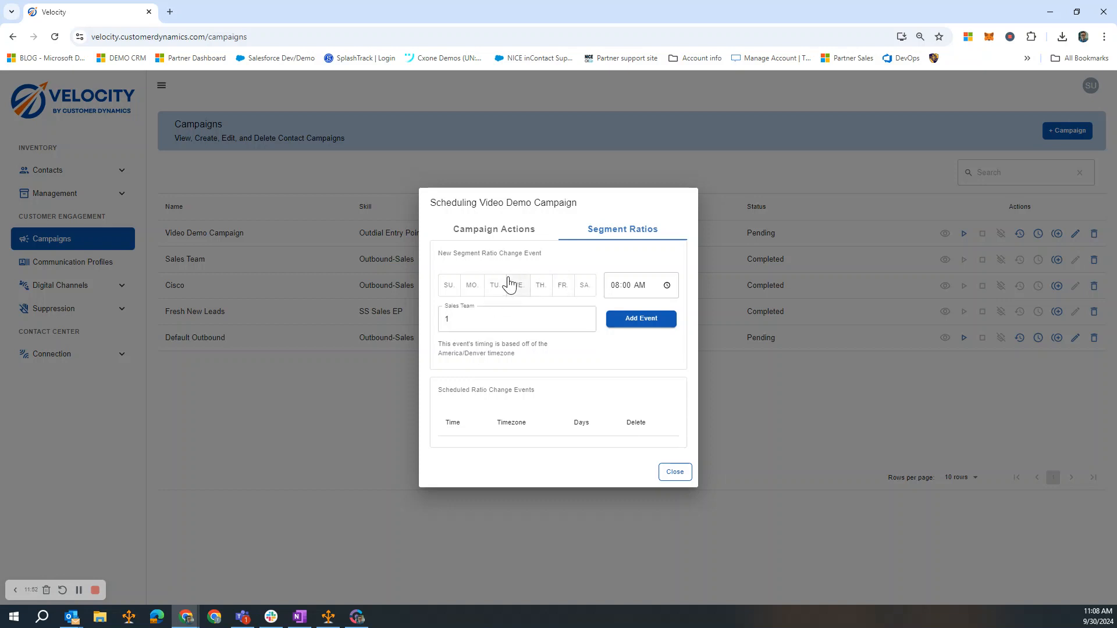
{"action": "left_click", "coordinate": [512, 295]}
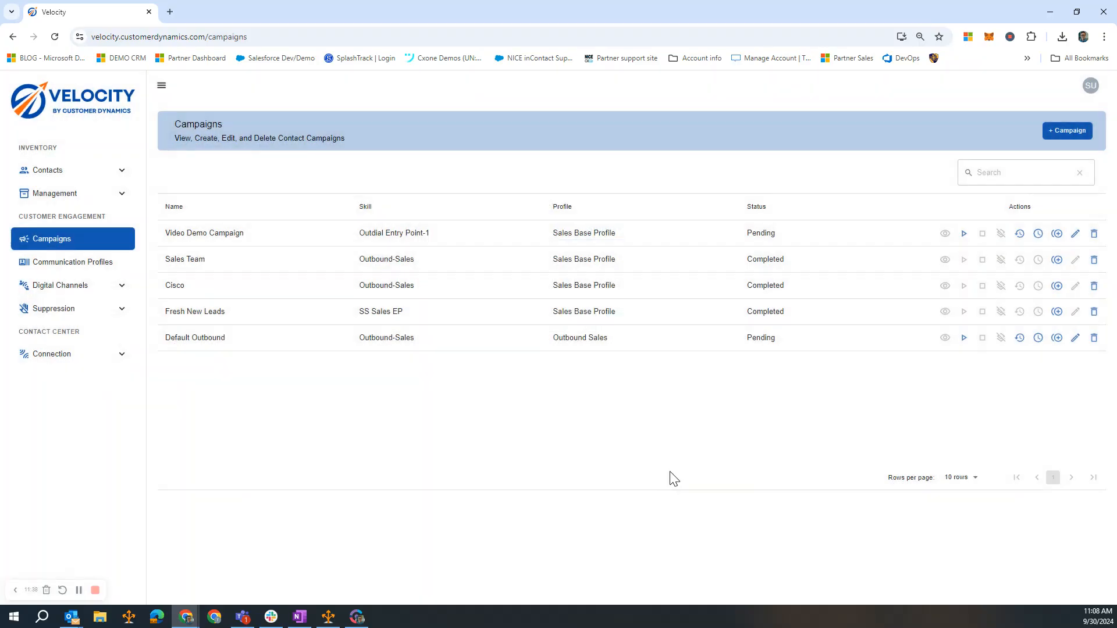
Step: Start Video Demo Campaign and review its campaign status and segment inventory
{"action": "left_click", "coordinate": [673, 475]}
{"action": "left_click", "coordinate": [964, 236]}
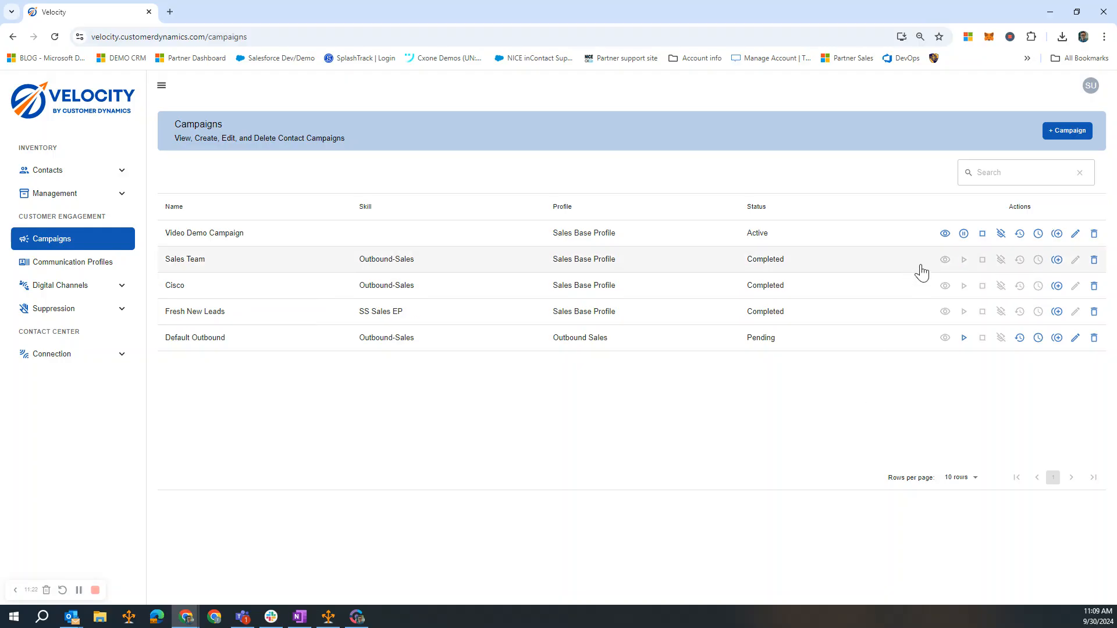
{"action": "left_click", "coordinate": [945, 234]}
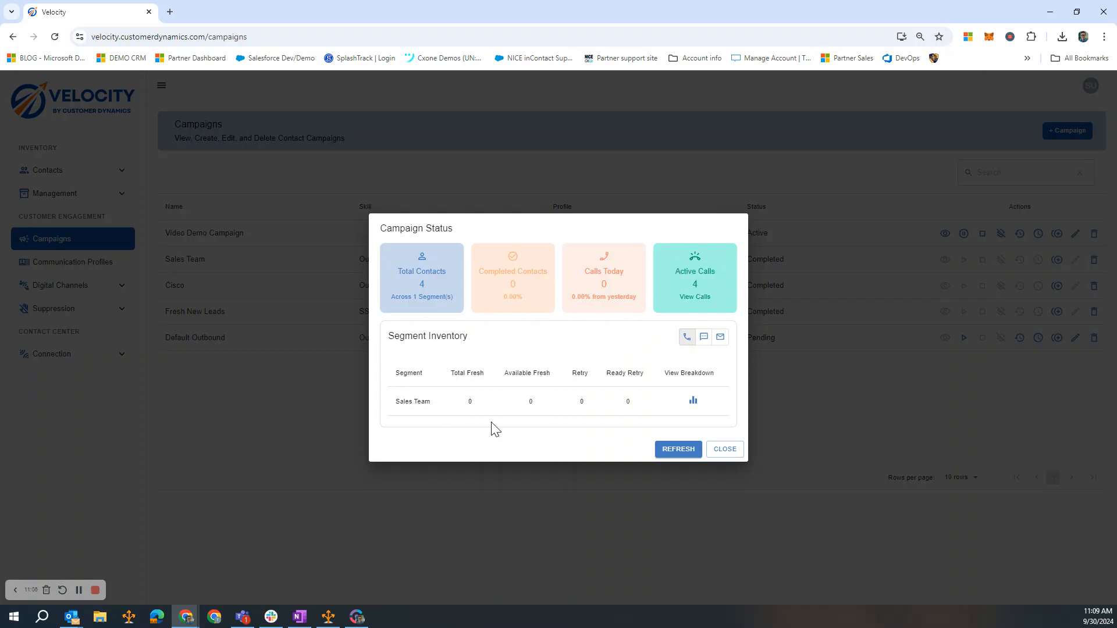
{"action": "left_click", "coordinate": [714, 454]}
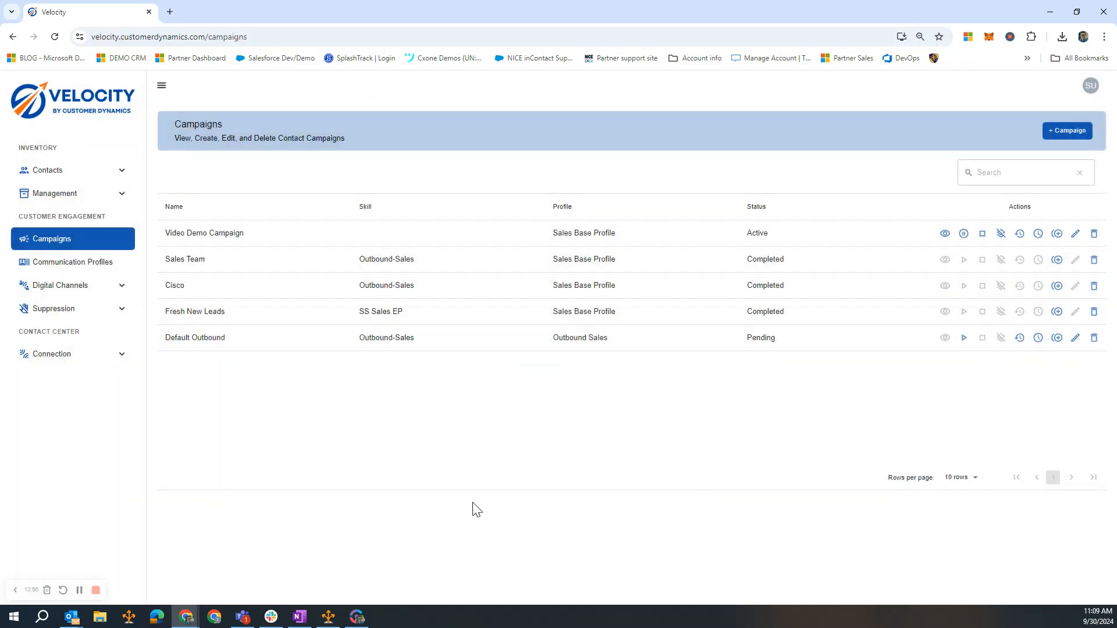
Step: Switch to Webex Contact Center and set the agent's availability state to Available
{"action": "left_click", "coordinate": [354, 617]}
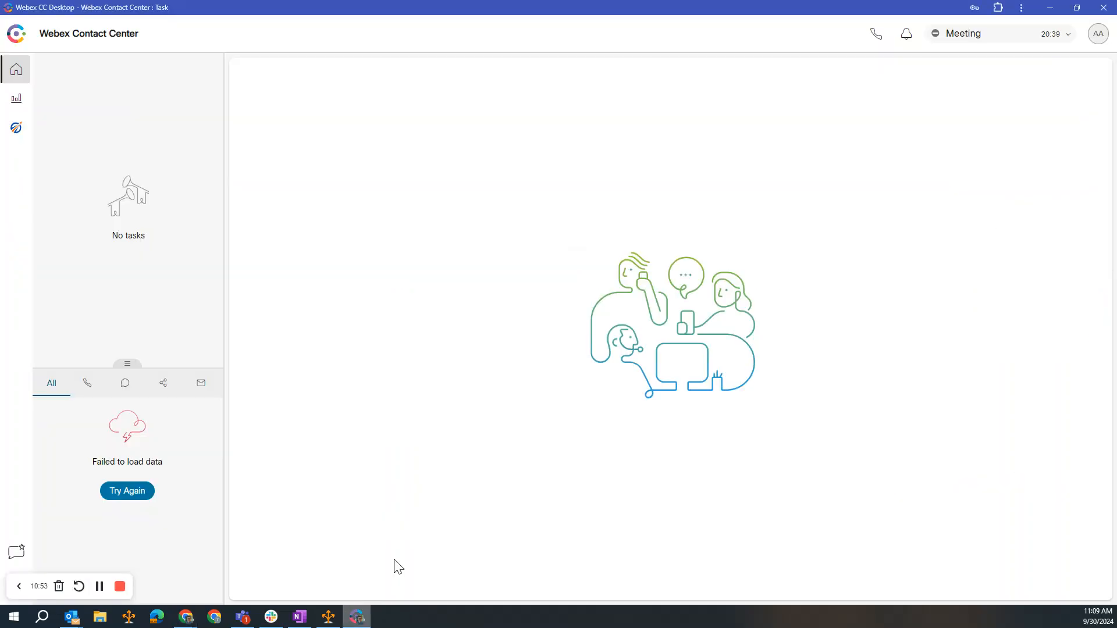
{"action": "left_click", "coordinate": [970, 39]}
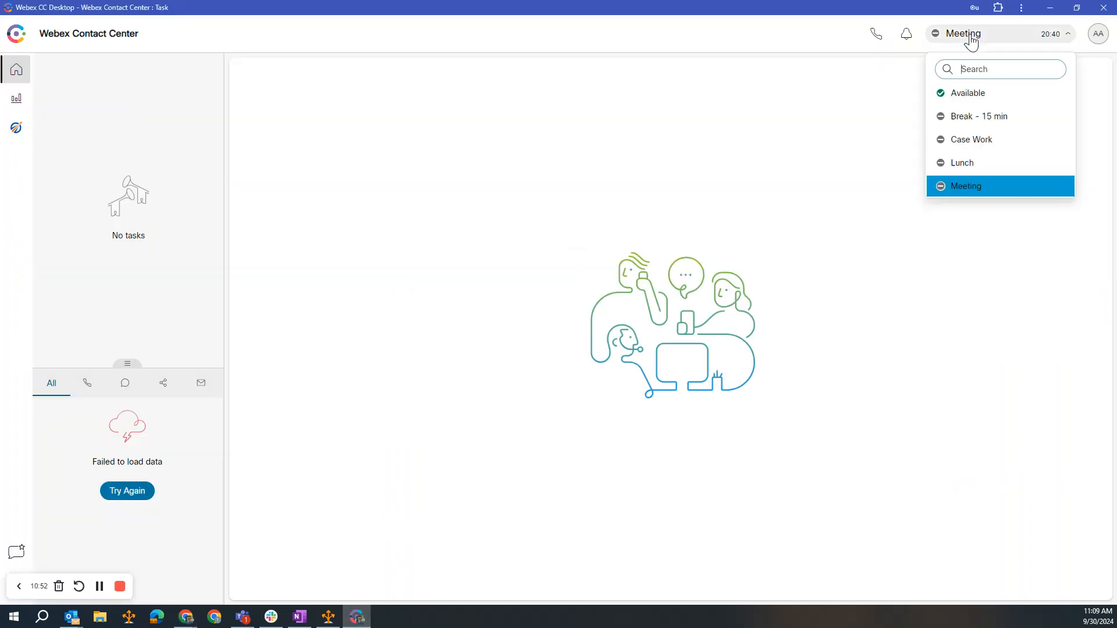
{"action": "left_click", "coordinate": [981, 93]}
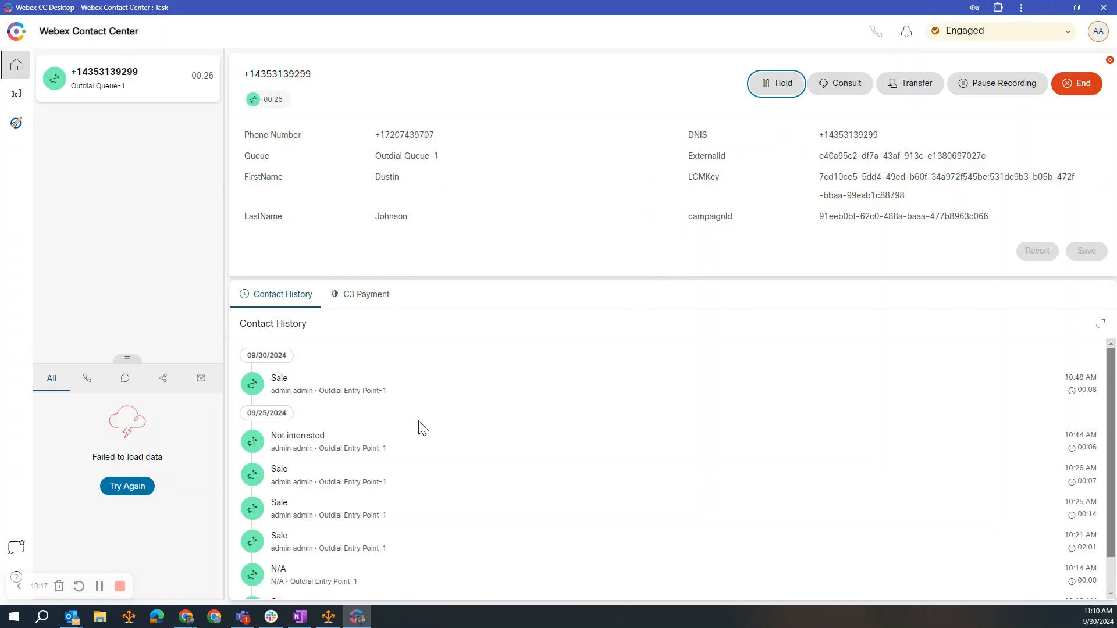
Step: Review the caller's contact history, end the call, and submit Payment Made as the wrap-up reason
{"action": "scroll", "coordinate": [441, 356], "scroll_direction": "down", "scroll_amount": 1}
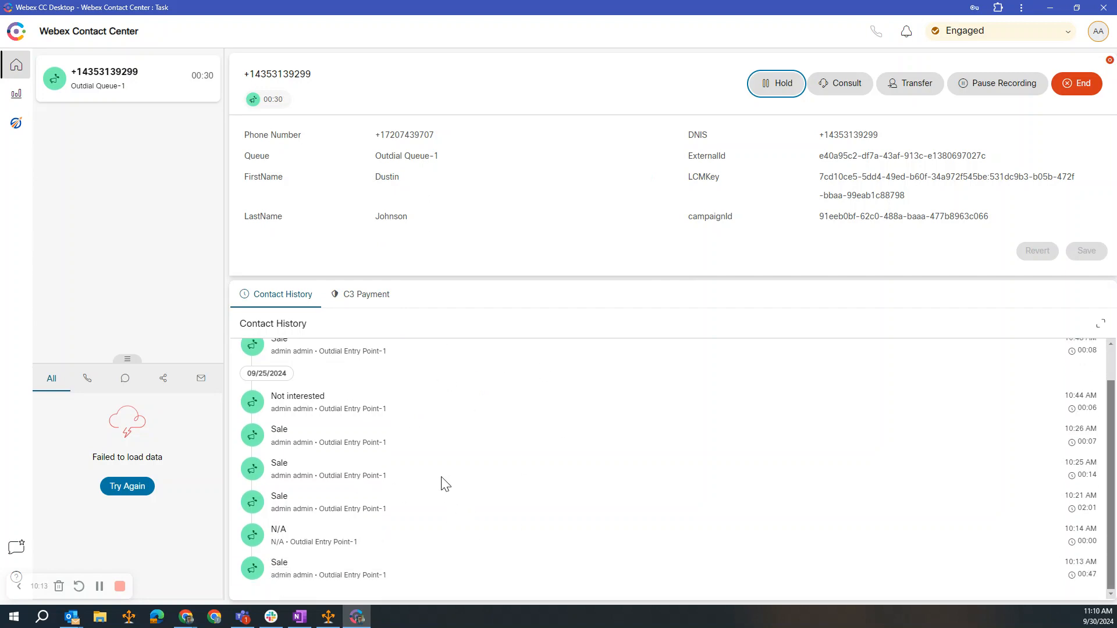
{"action": "scroll", "coordinate": [444, 476], "scroll_direction": "up", "scroll_amount": 1}
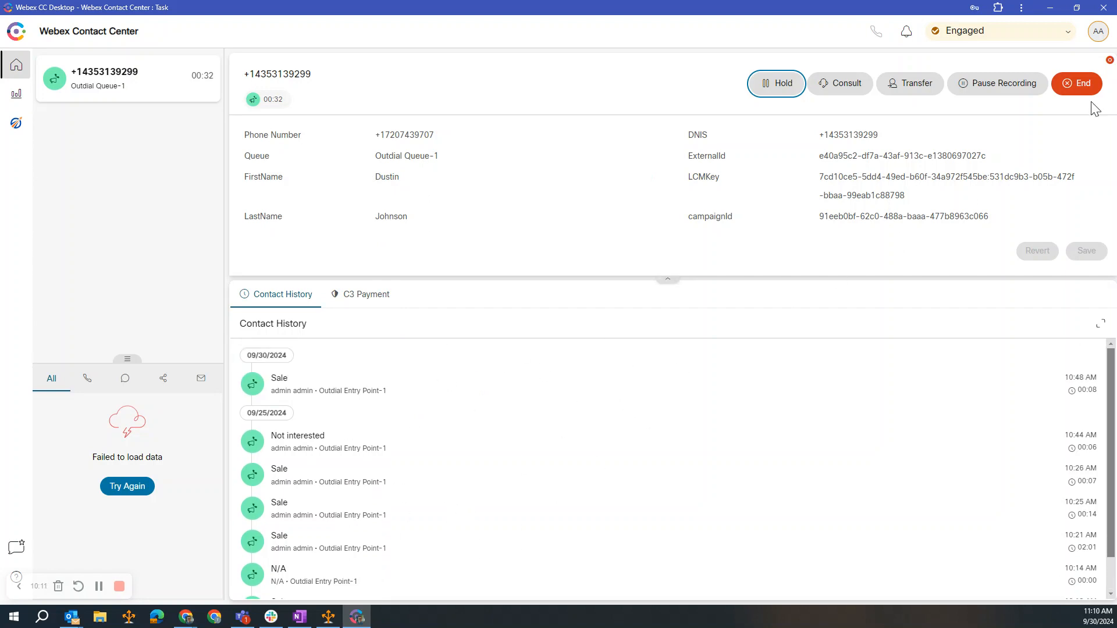
{"action": "left_click", "coordinate": [1091, 84]}
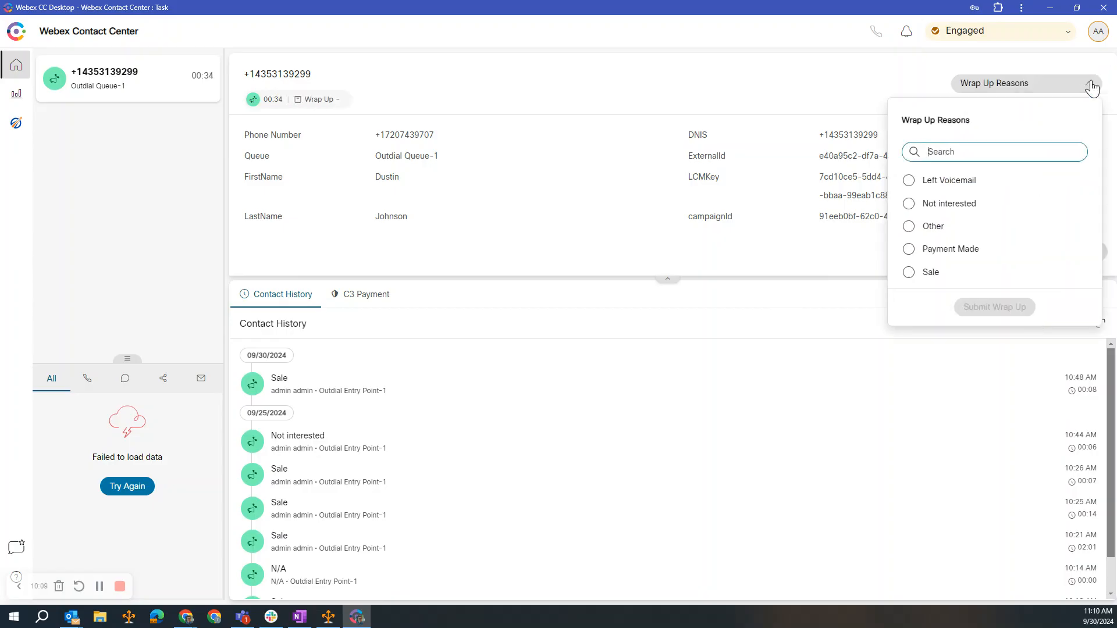
{"action": "left_click", "coordinate": [943, 249]}
{"action": "left_click", "coordinate": [994, 307]}
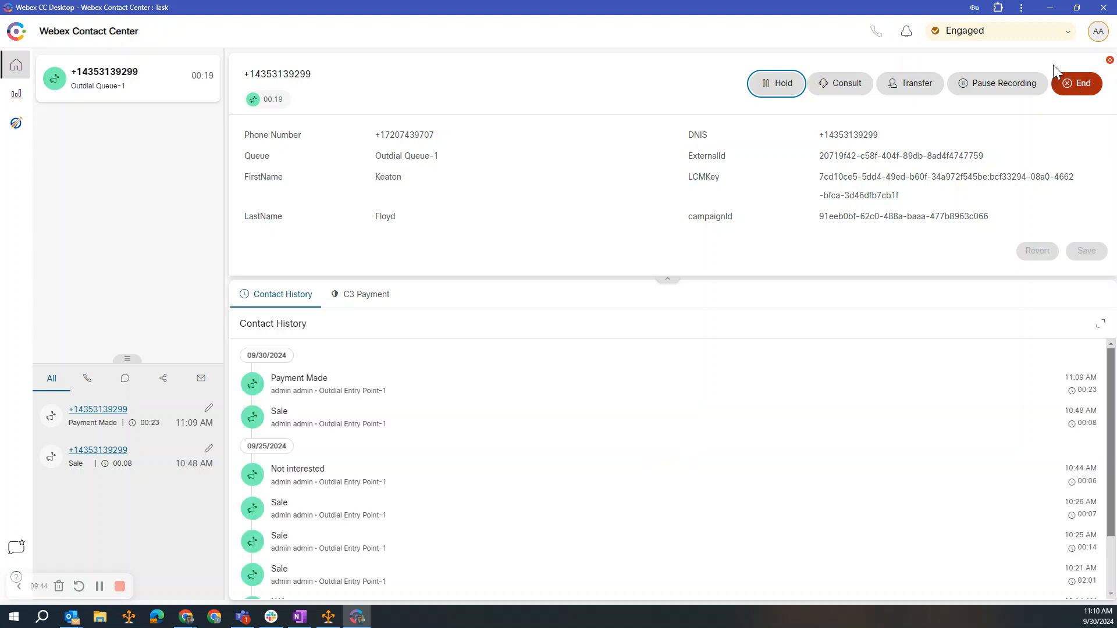
Step: Set the availability state to Lunch during the second call, and end that call with the wrap-up reason Left Voicemail
{"action": "left_click", "coordinate": [1015, 32]}
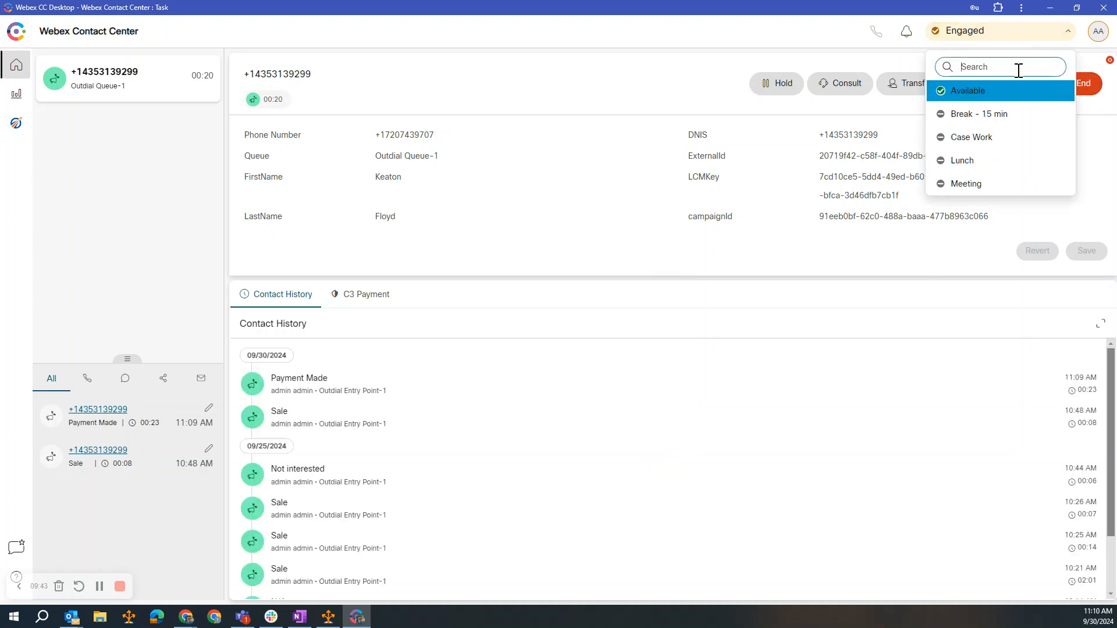
{"action": "left_click", "coordinate": [1001, 163]}
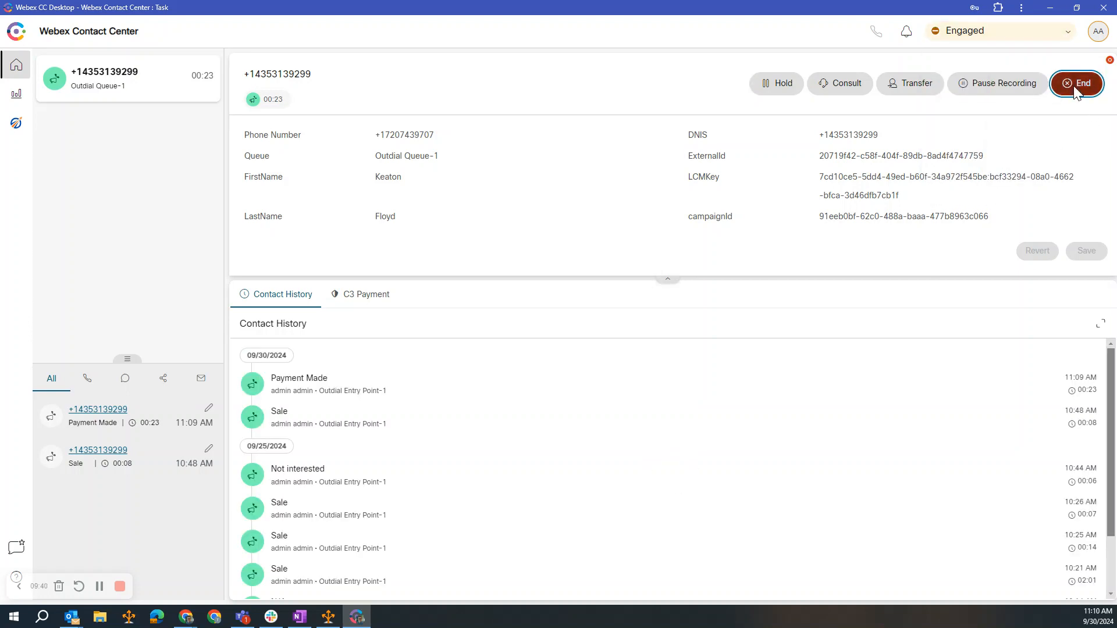
{"action": "left_click", "coordinate": [1075, 86]}
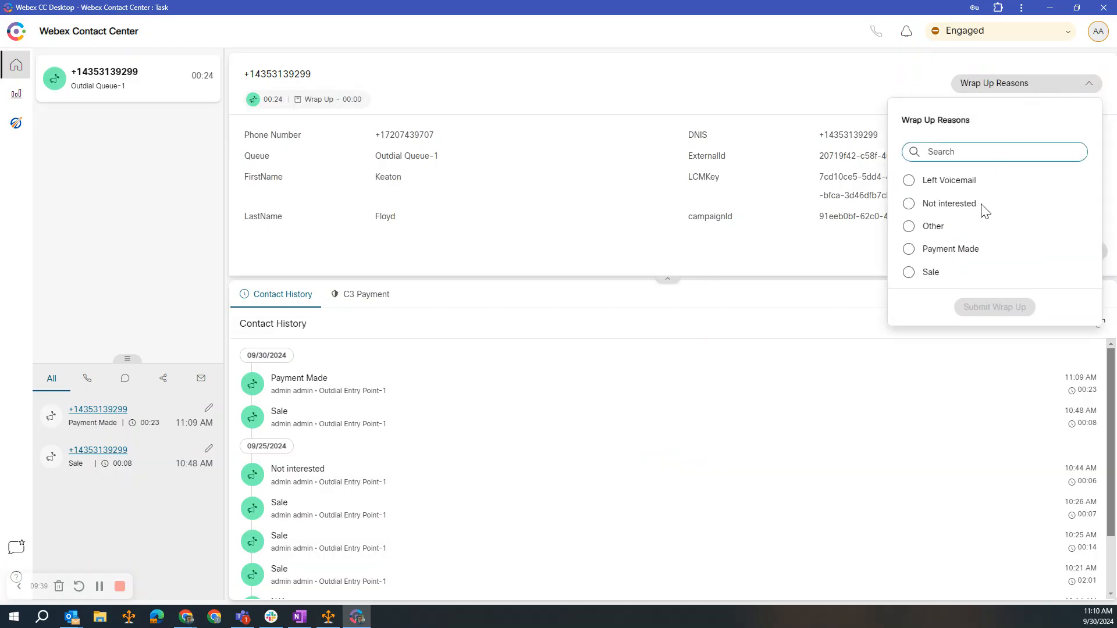
{"action": "left_click", "coordinate": [961, 181]}
{"action": "left_click", "coordinate": [995, 310]}
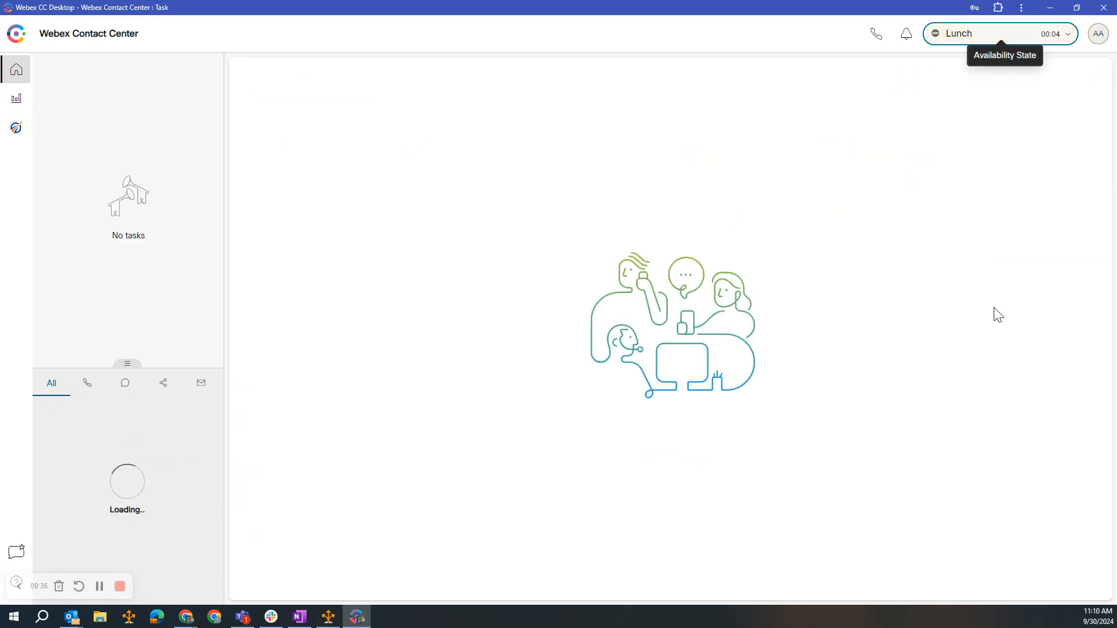
Step: Return to Velocity and review the message templates and digital profiles under Digital Channels
{"action": "left_click", "coordinate": [1051, 8]}
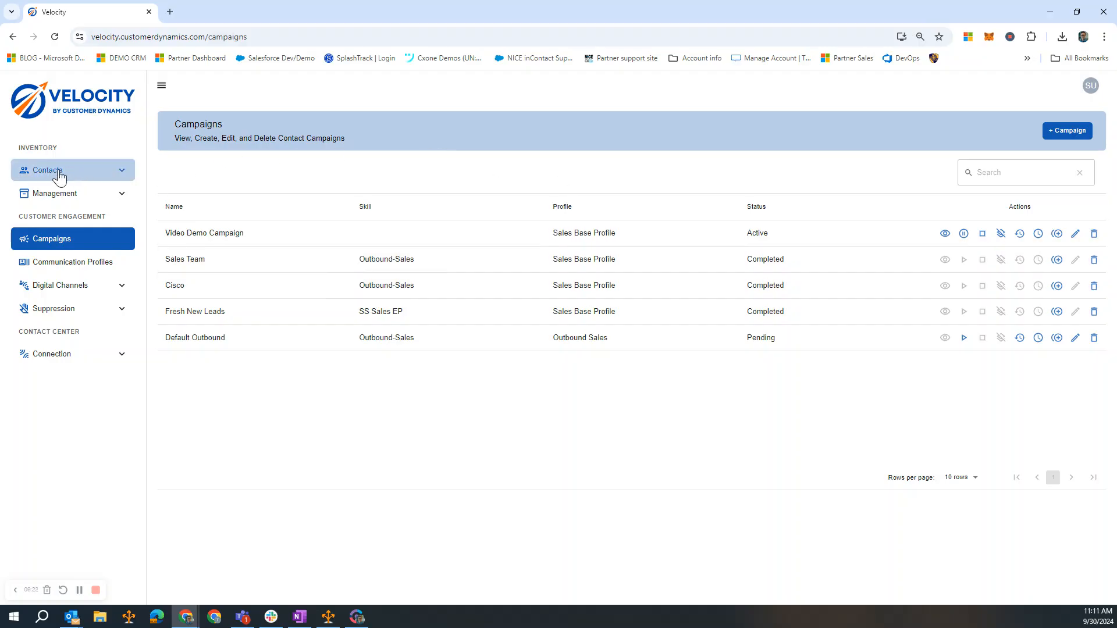
{"action": "left_click", "coordinate": [111, 194]}
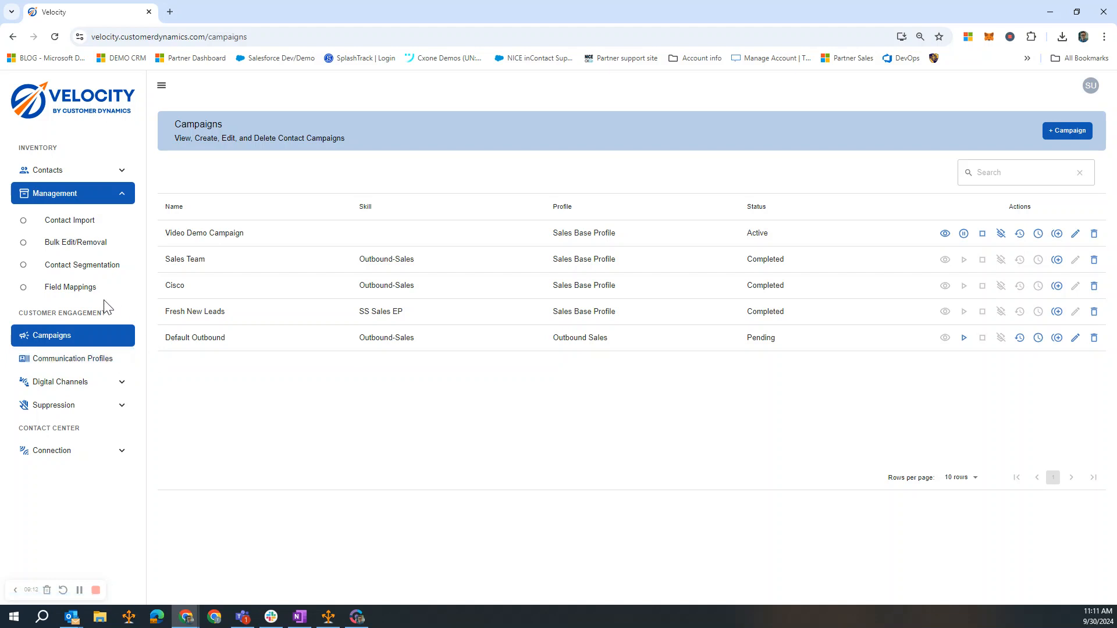
{"action": "left_click", "coordinate": [117, 388]}
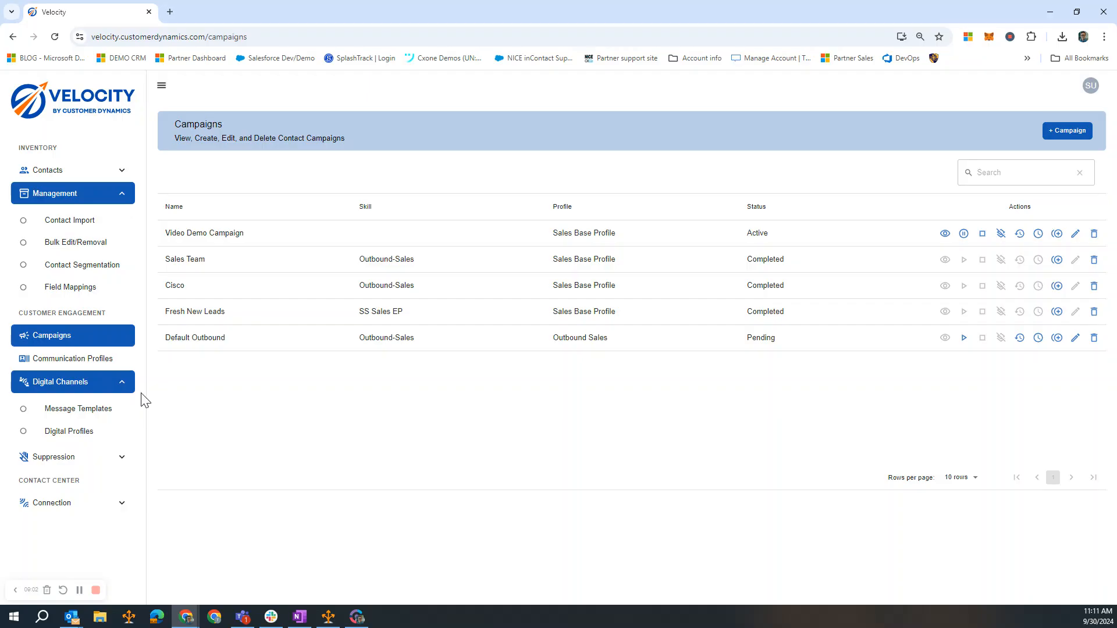
{"action": "left_click", "coordinate": [82, 411]}
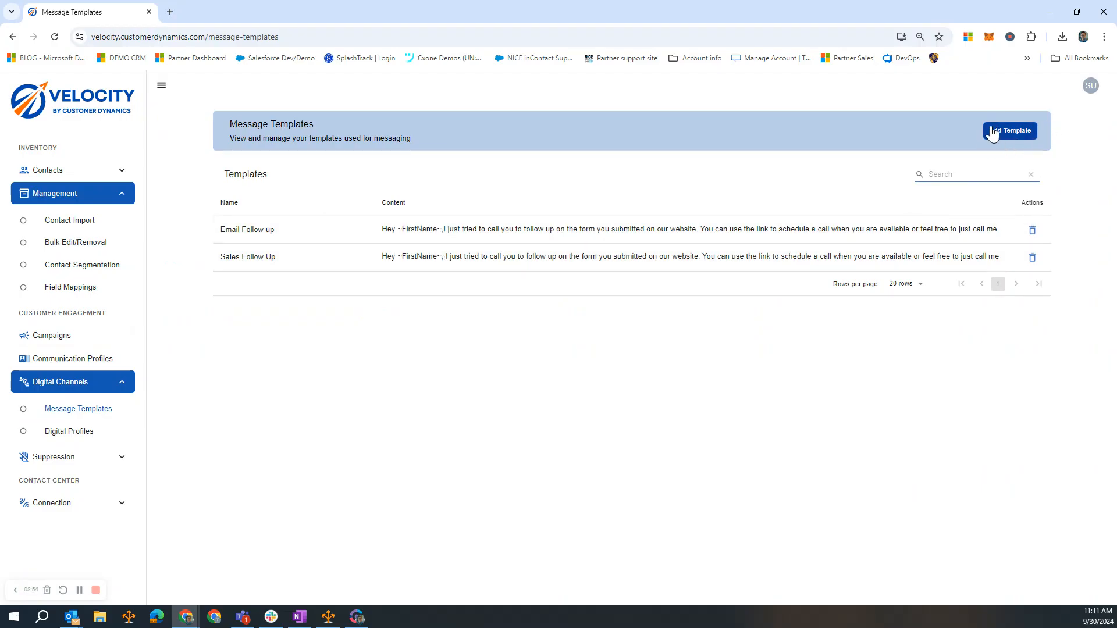
{"action": "left_click", "coordinate": [105, 441]}
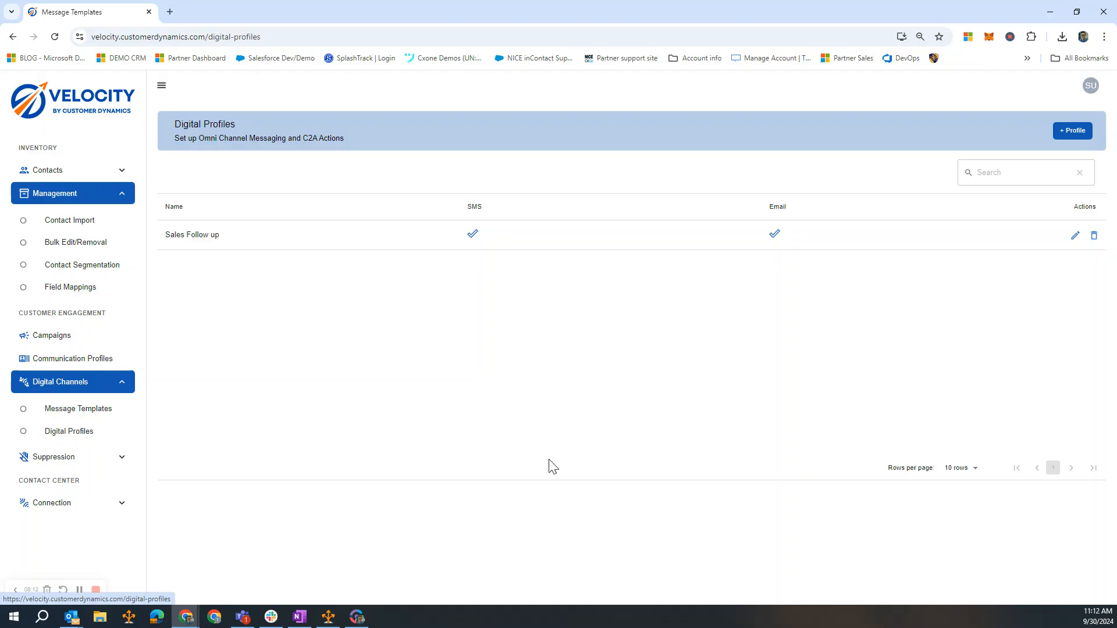
{"action": "left_click", "coordinate": [88, 386]}
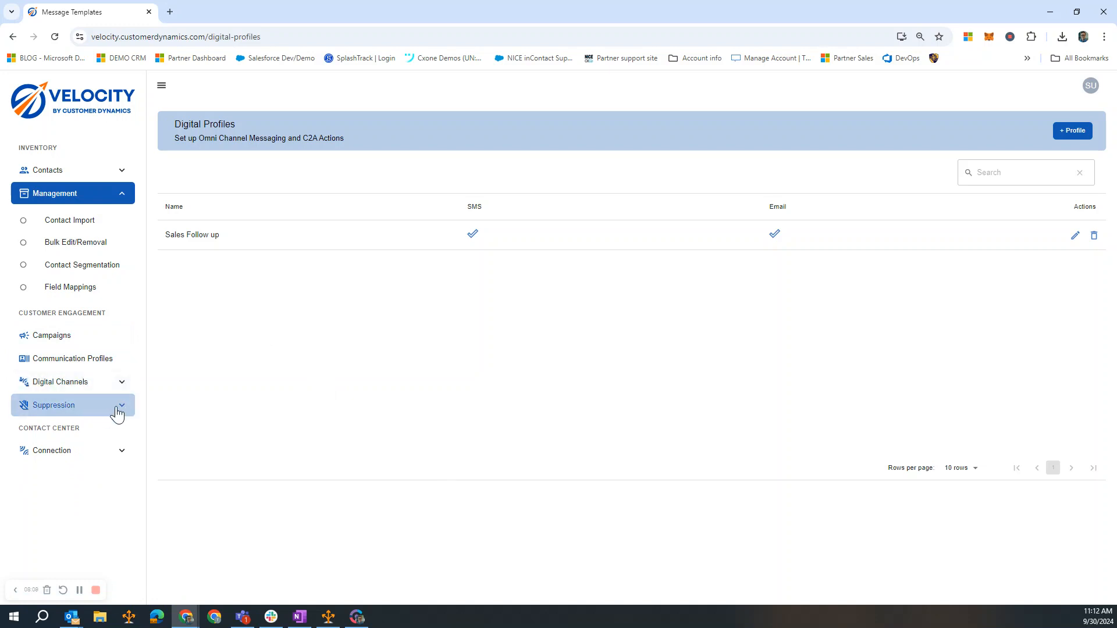
Step: Review the suppression setup: DNC lists, contact field suppression lists, and suppression profiles
{"action": "left_click", "coordinate": [84, 410]}
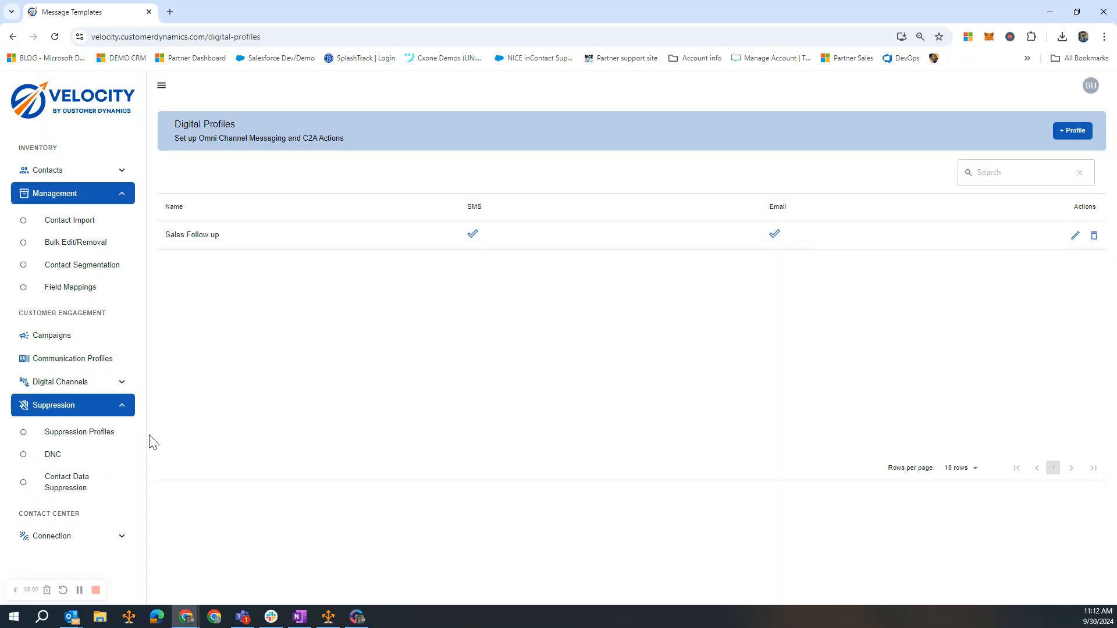
{"action": "left_click", "coordinate": [54, 455]}
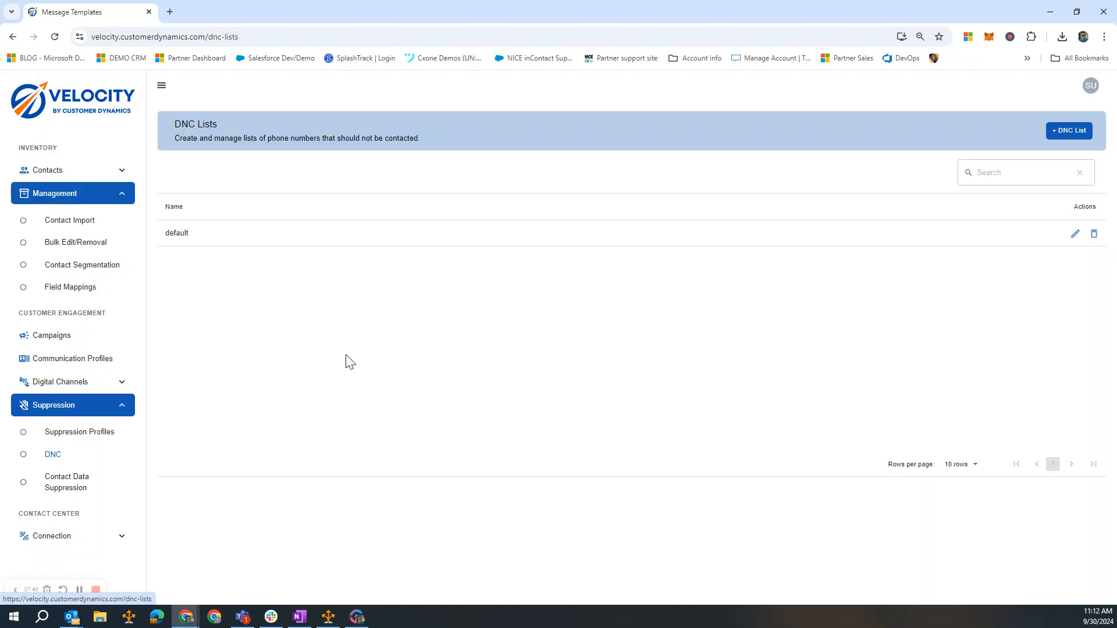
{"action": "left_click", "coordinate": [93, 482]}
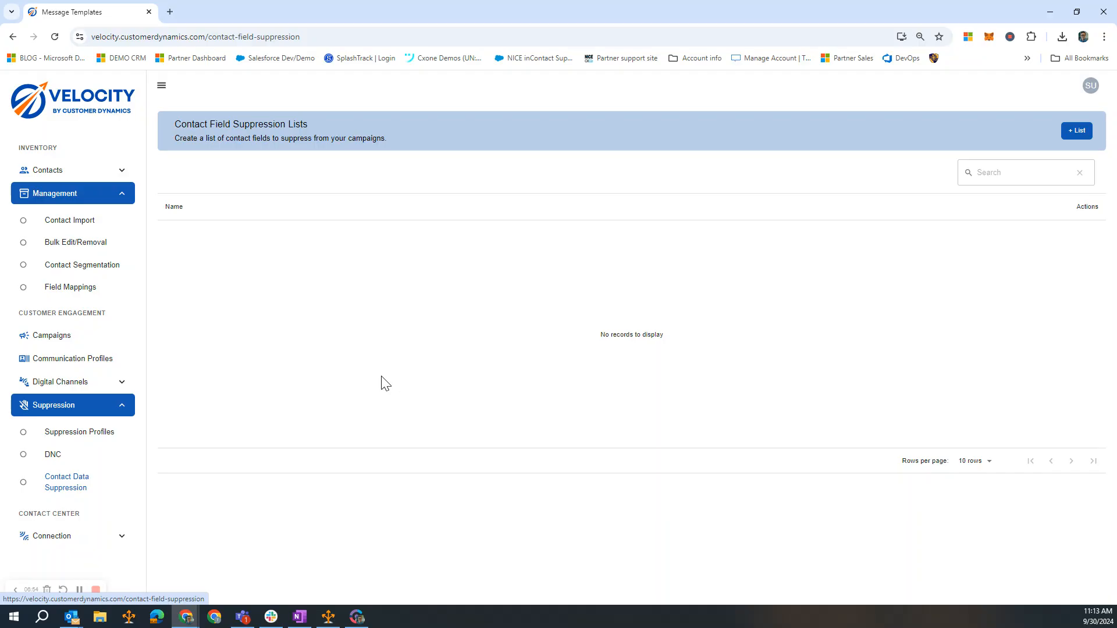
{"action": "left_click", "coordinate": [93, 437]}
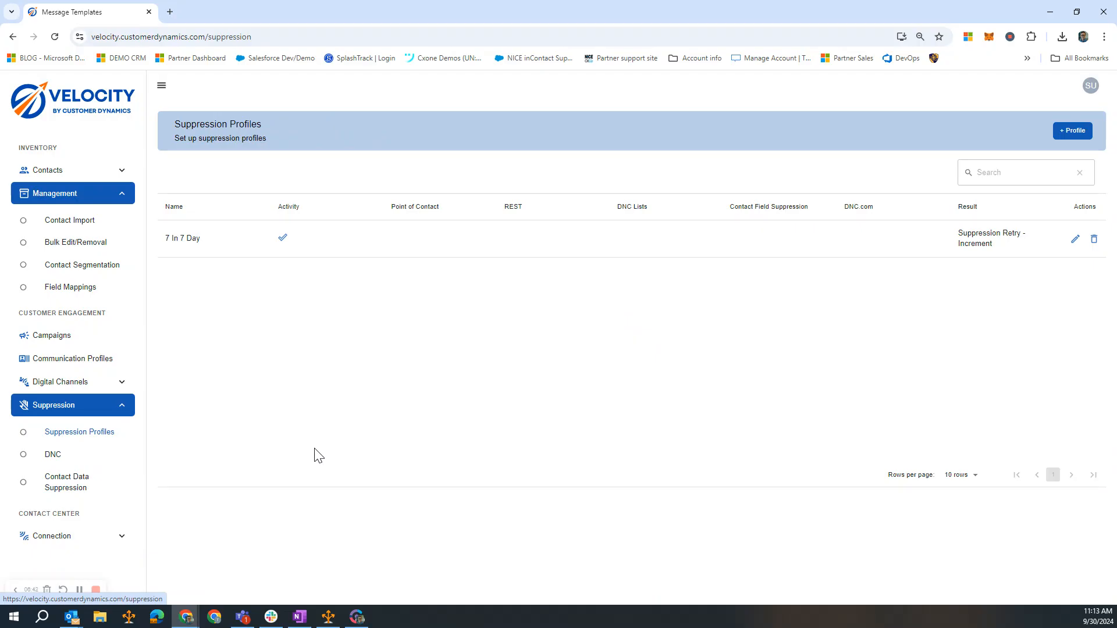
Step: Open the 7 In 7 Day suppression profile and examine its result options and the Activity rule's value options
{"action": "left_click", "coordinate": [333, 247]}
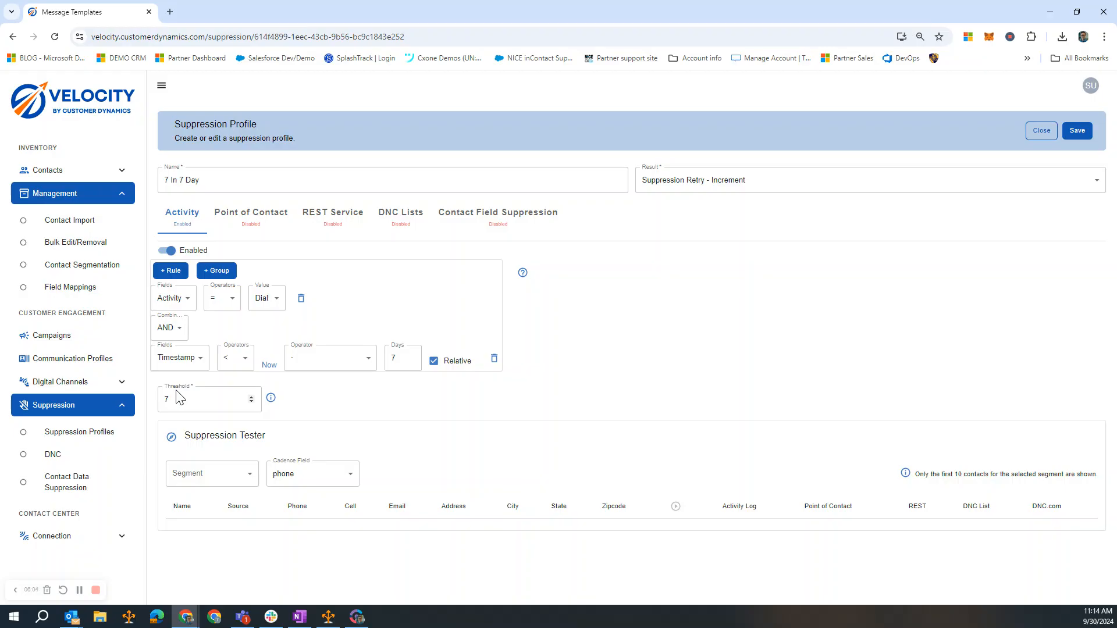
{"action": "left_click", "coordinate": [697, 185]}
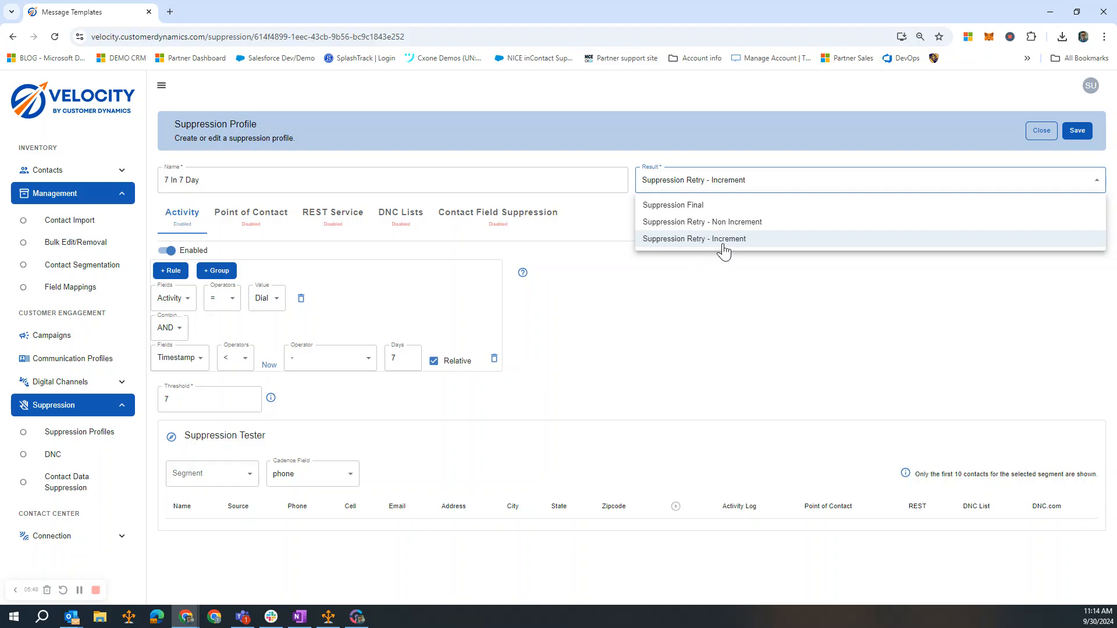
{"action": "left_click", "coordinate": [666, 308]}
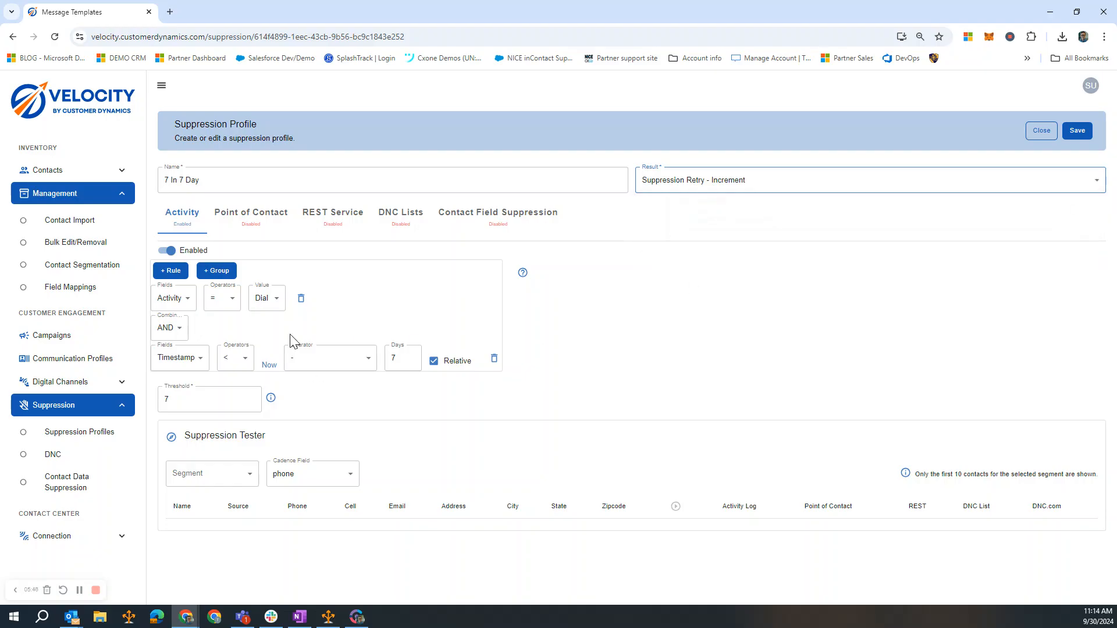
{"action": "left_click", "coordinate": [270, 300]}
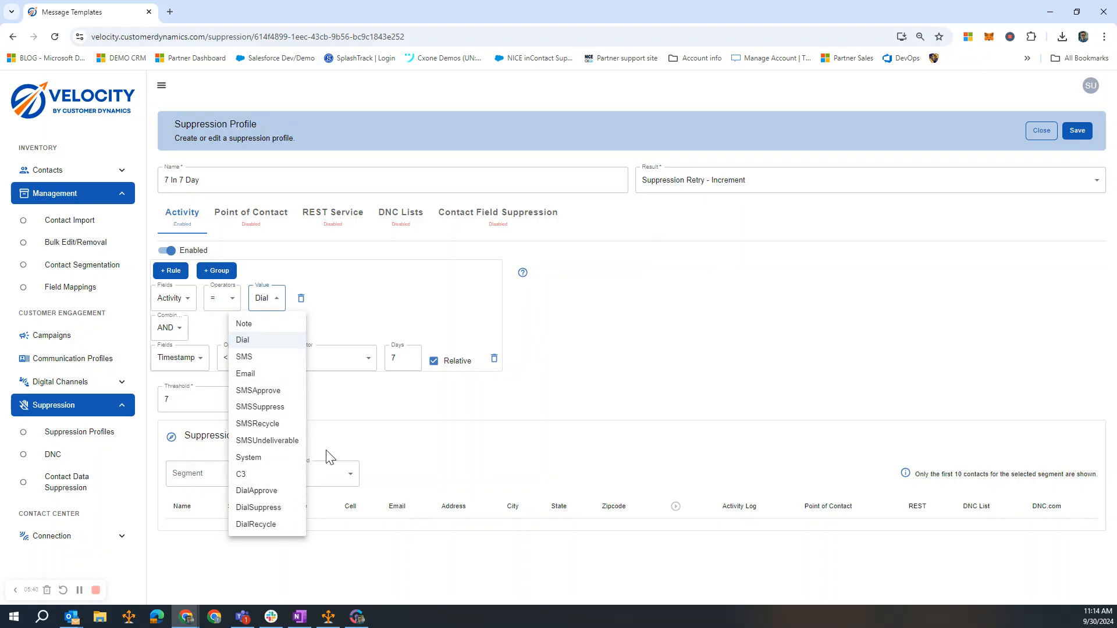
{"action": "left_click", "coordinate": [407, 422]}
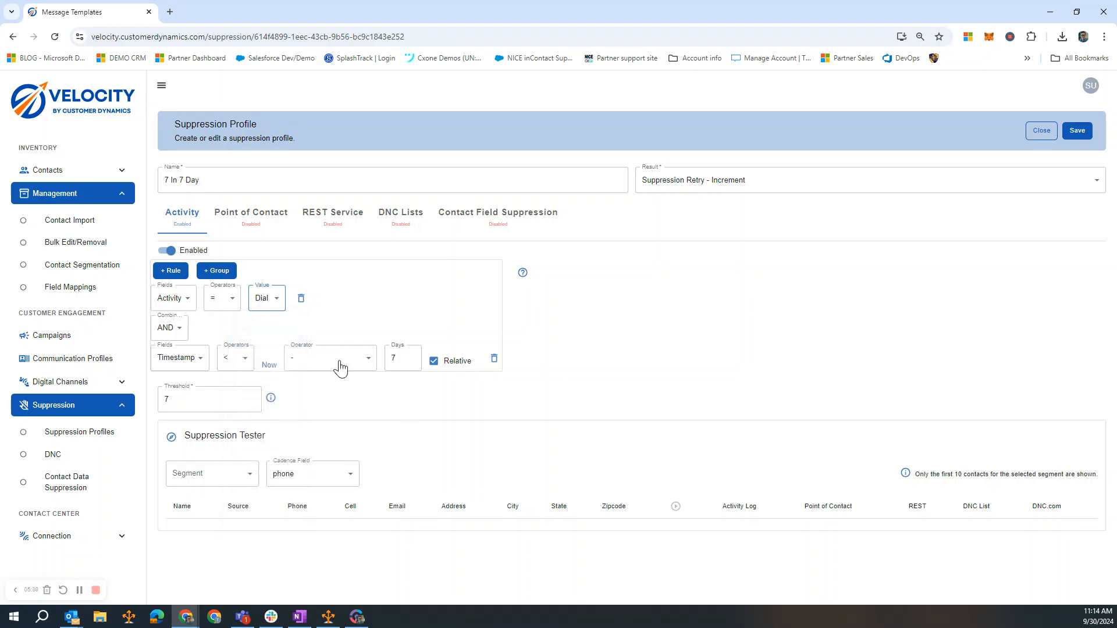
Step: Examine the profile's Point of Contact, REST Service, DNC Lists and Contact Field Suppression settings, and collapse the Suppression and Management sections
{"action": "left_click", "coordinate": [276, 229]}
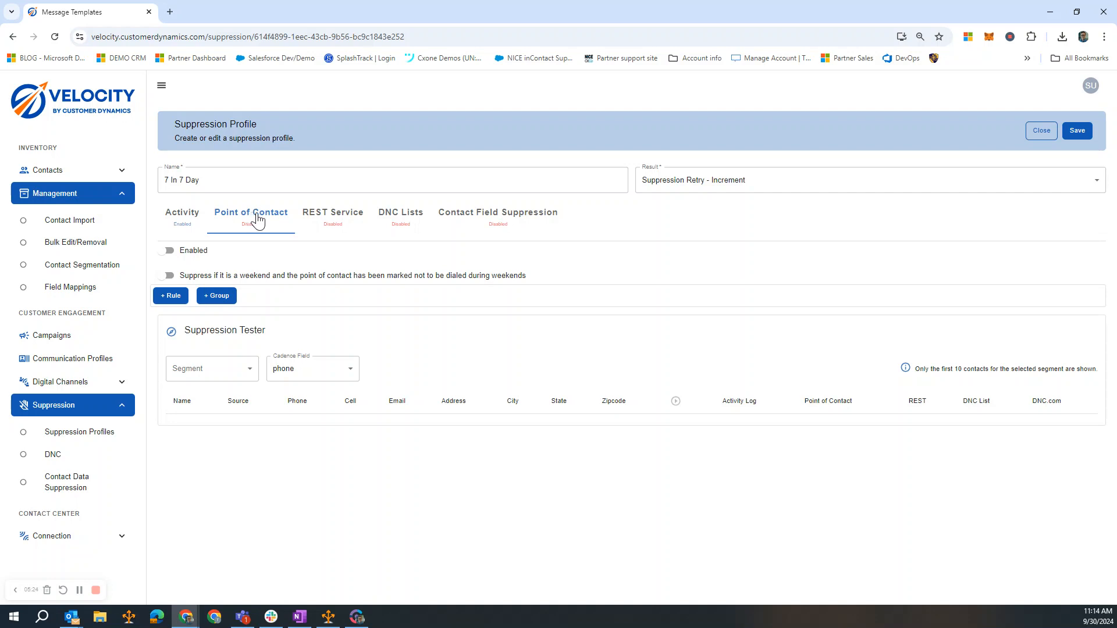
{"action": "left_click", "coordinate": [331, 216]}
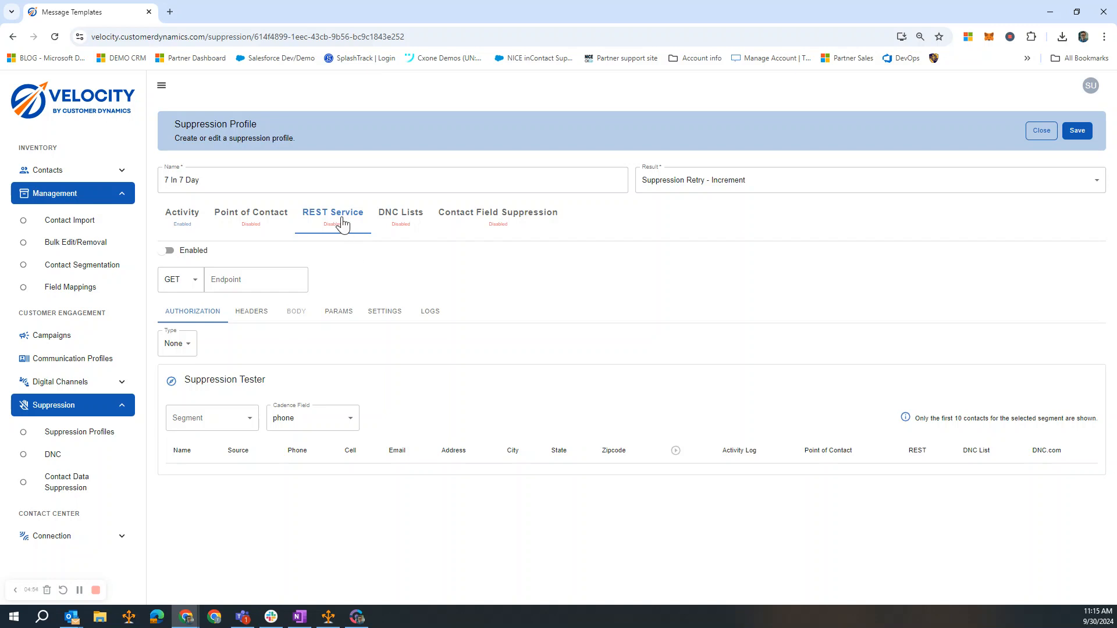
{"action": "left_click", "coordinate": [400, 220]}
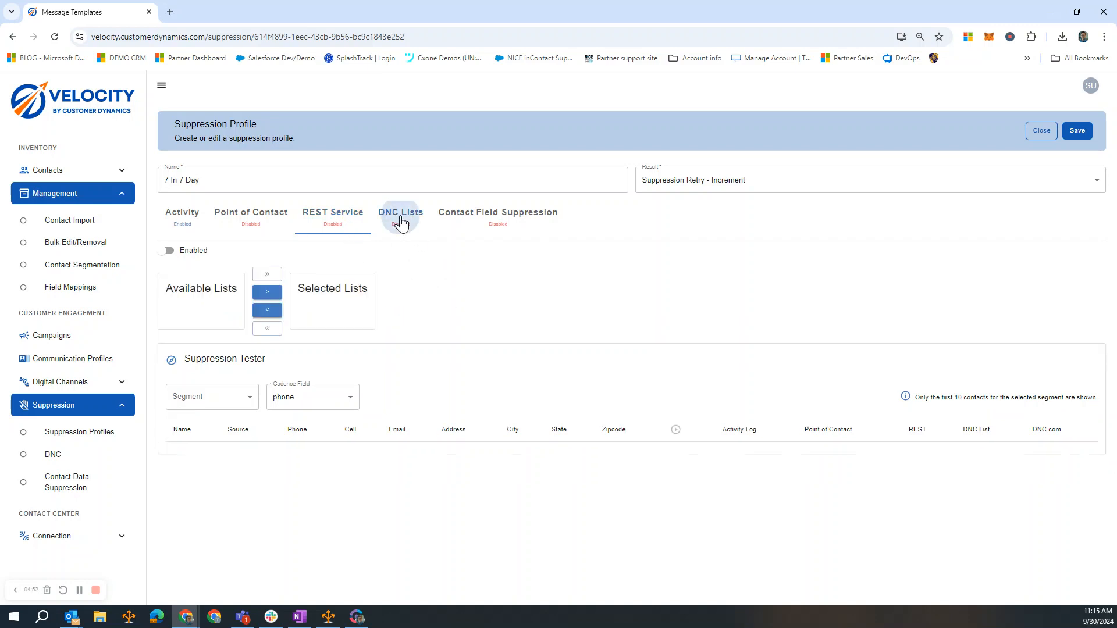
{"action": "left_click", "coordinate": [496, 223]}
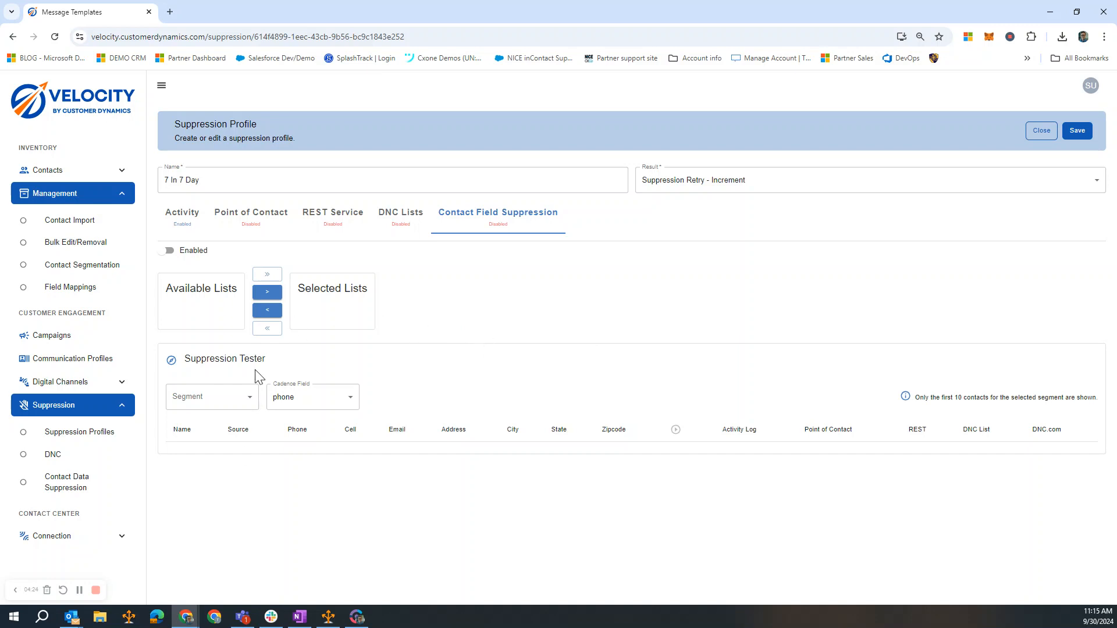
{"action": "left_click", "coordinate": [111, 411]}
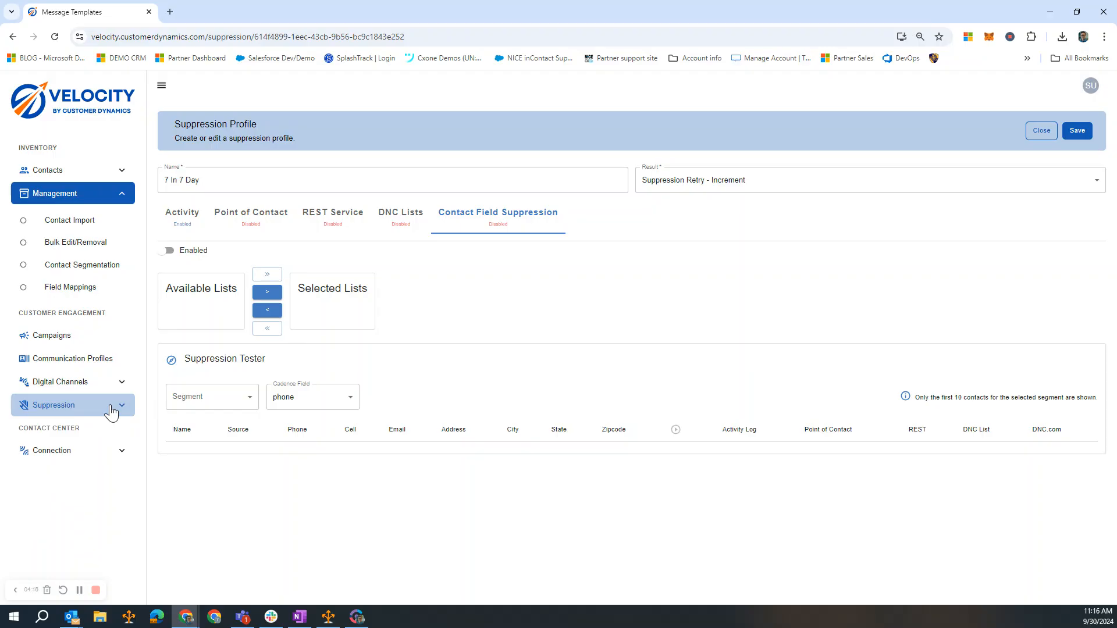
{"action": "left_click", "coordinate": [121, 200]}
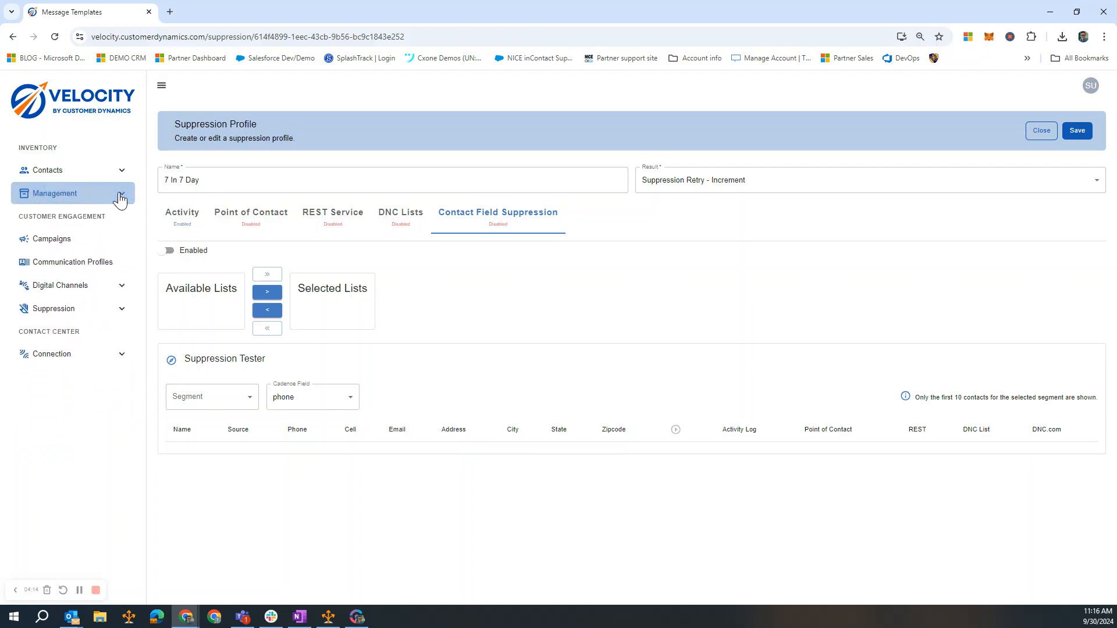